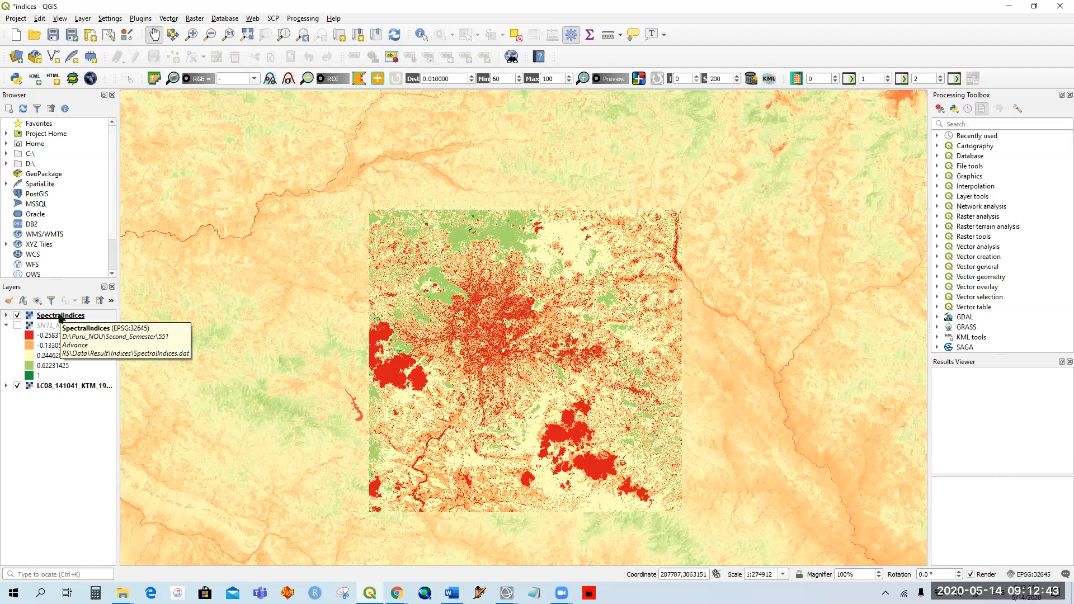
pyautogui.rightClick(60, 316)
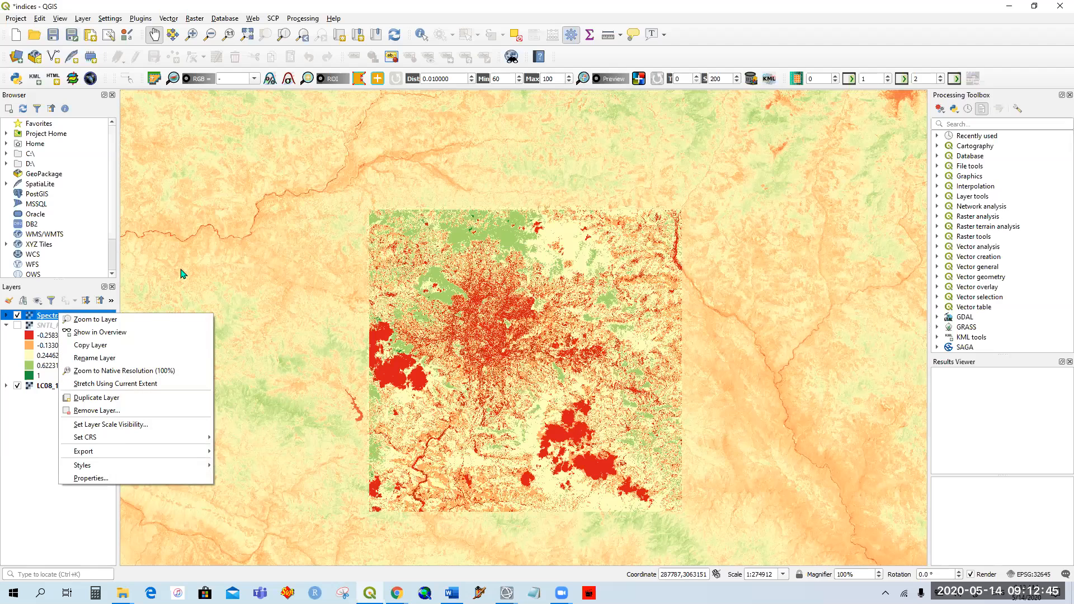
pyautogui.click(180, 272)
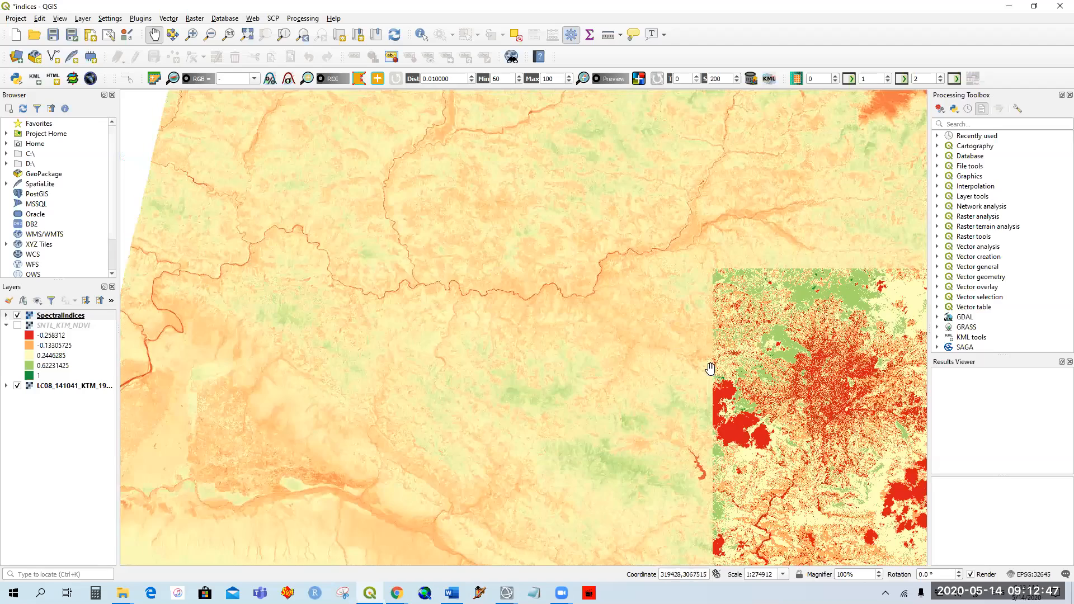
pyautogui.moveTo(710, 369); pyautogui.dragTo(330, 275)
# Add the raster SpectralIndices.dat from the Data\Result folder as a new layer.
pyautogui.click(83, 19)
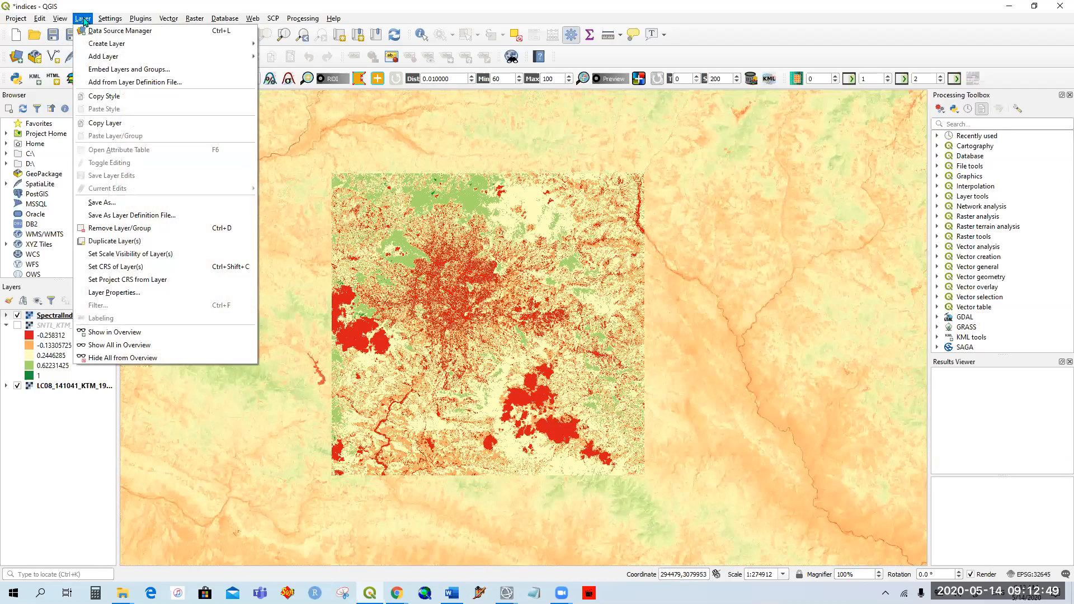
pyautogui.moveTo(118, 58)
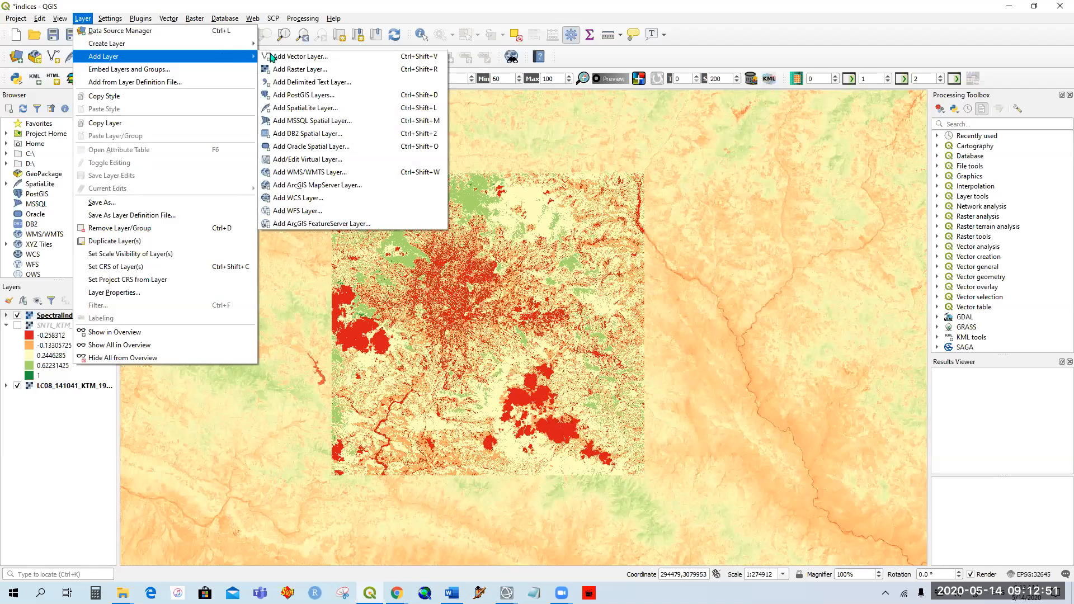
pyautogui.click(327, 70)
pyautogui.click(820, 207)
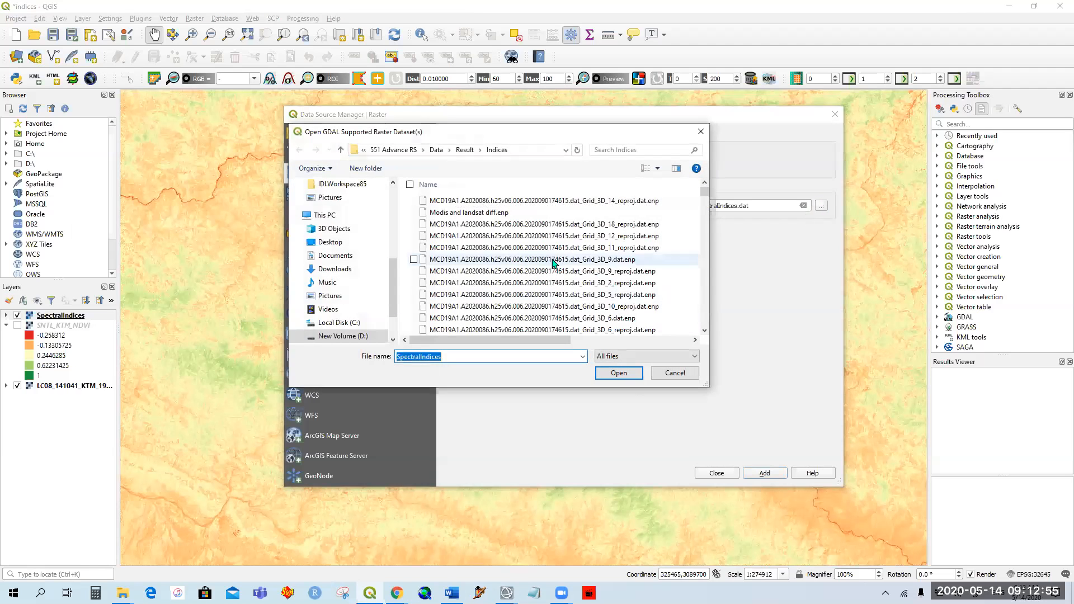
pyautogui.click(464, 150)
pyautogui.scroll(-5, 534, 247)
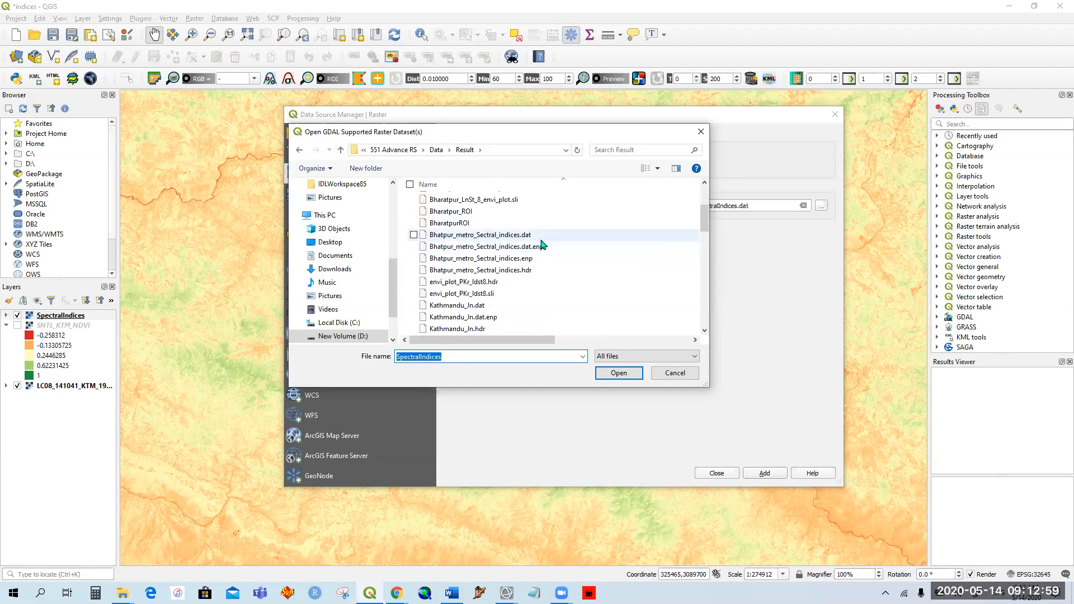
pyautogui.scroll(-8, 543, 242)
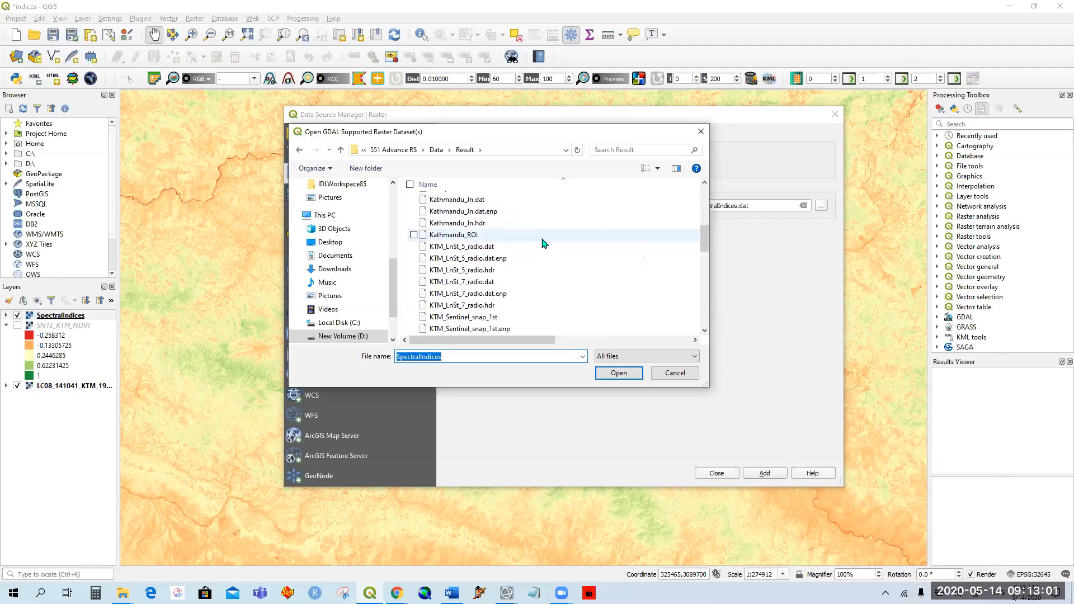
pyautogui.scroll(-4, 543, 242)
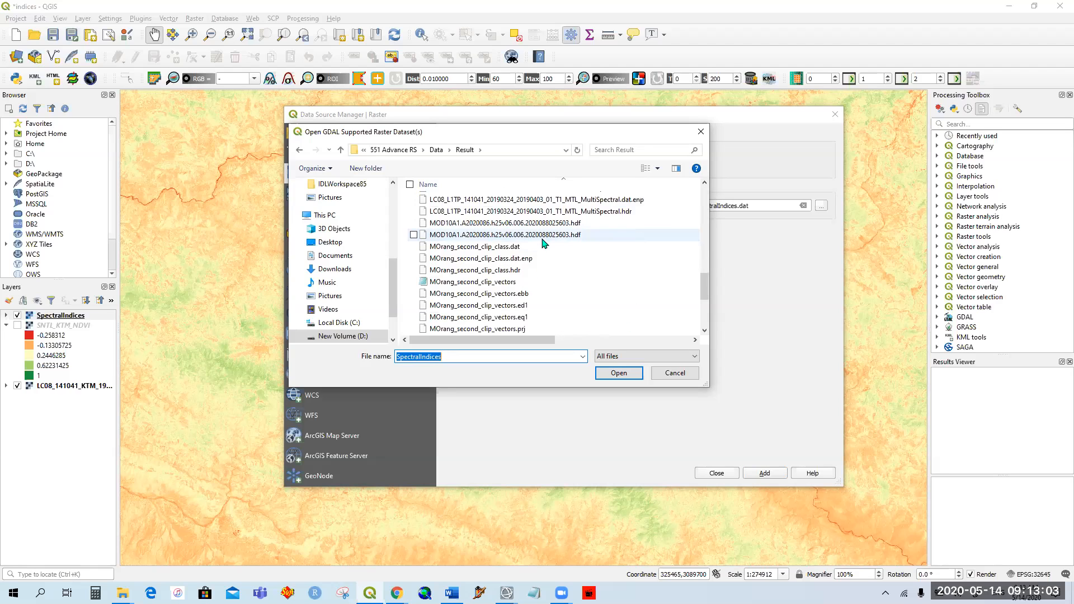
pyautogui.scroll(-4, 542, 242)
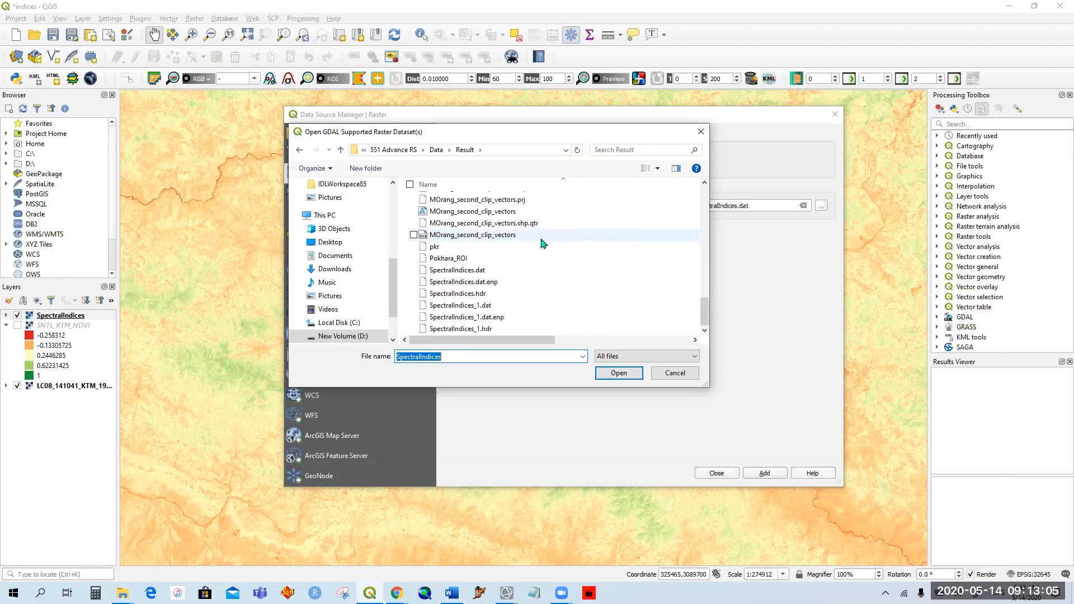
pyautogui.click(499, 272)
pyautogui.click(613, 373)
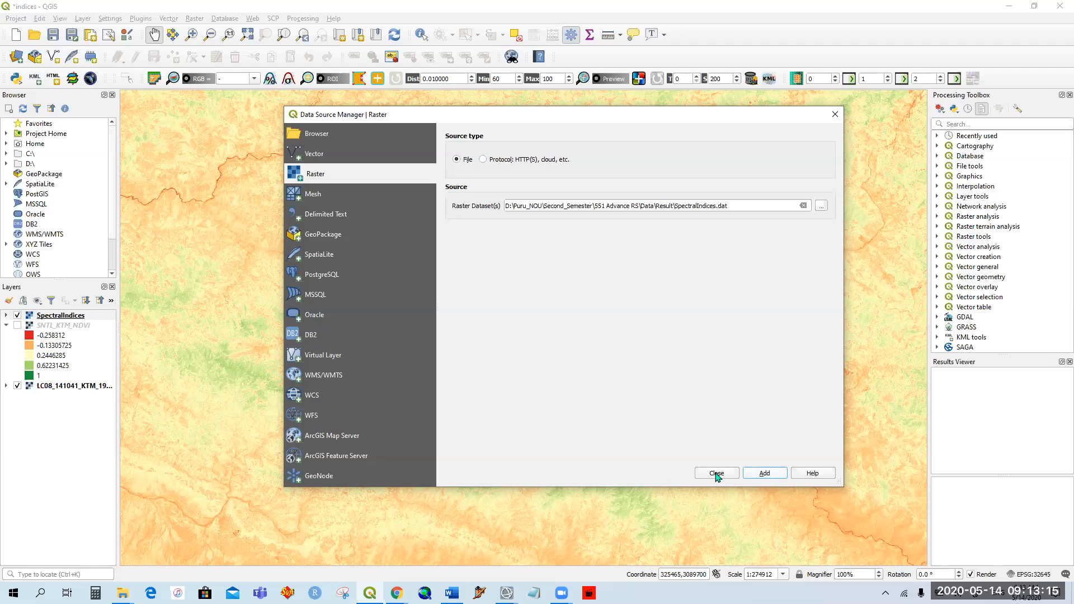
pyautogui.click(716, 474)
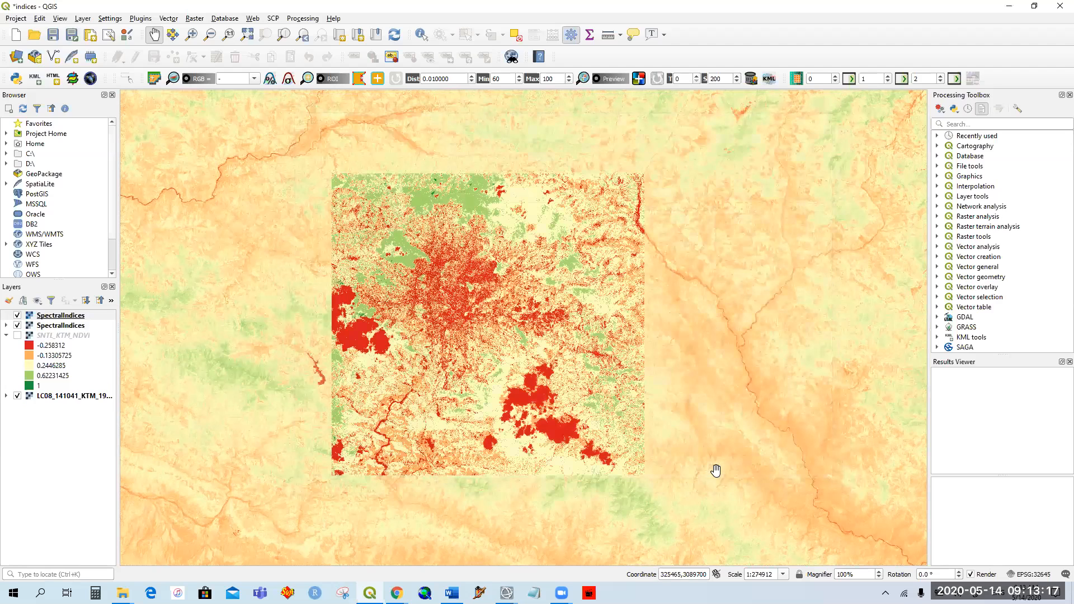
# Hide the older SpectralIndices layer and zoom to the extent of the newly added SpectralIndices layer.
pyautogui.click(16, 317)
pyautogui.click(18, 326)
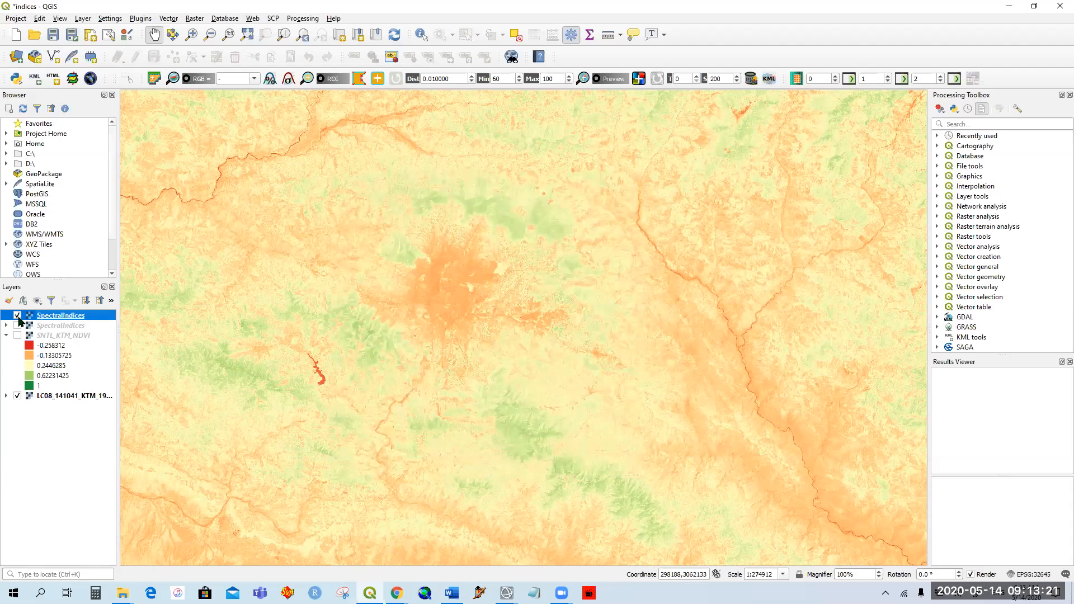
pyautogui.rightClick(66, 317)
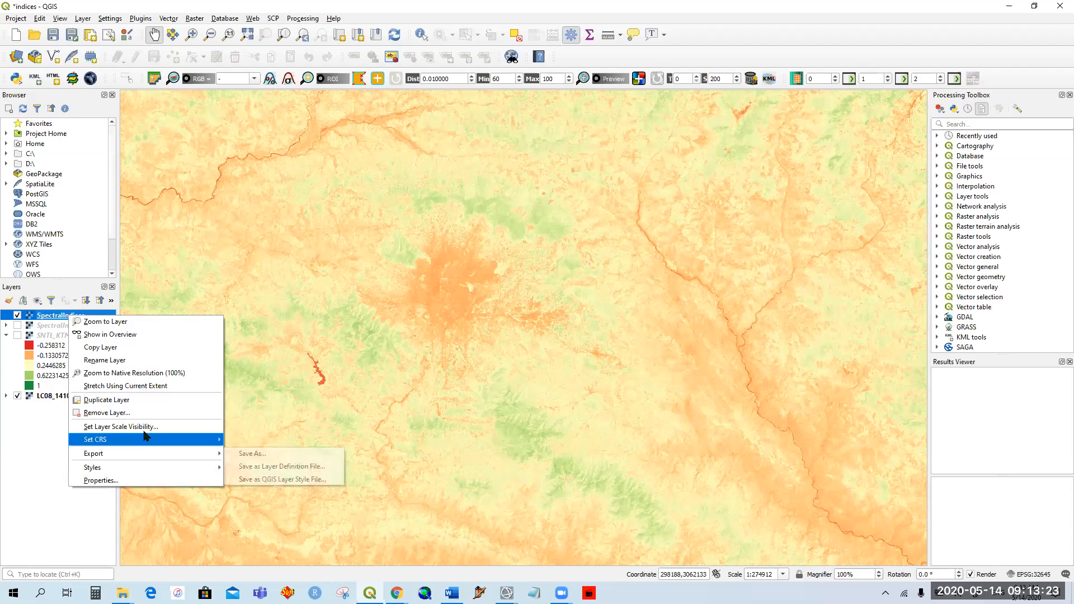
pyautogui.click(145, 322)
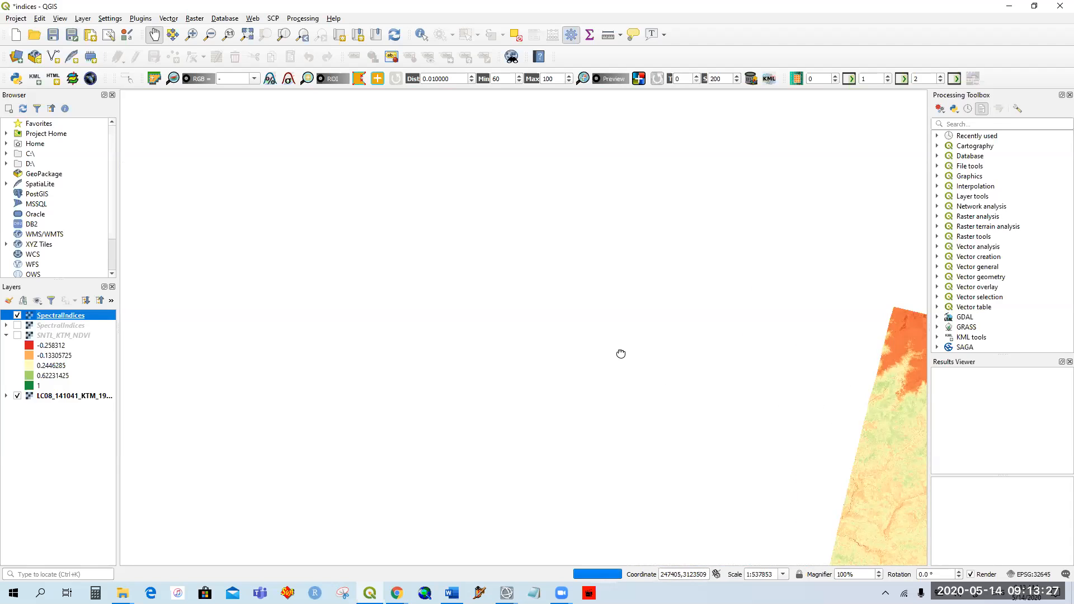
pyautogui.moveTo(798, 405); pyautogui.dragTo(568, 336)
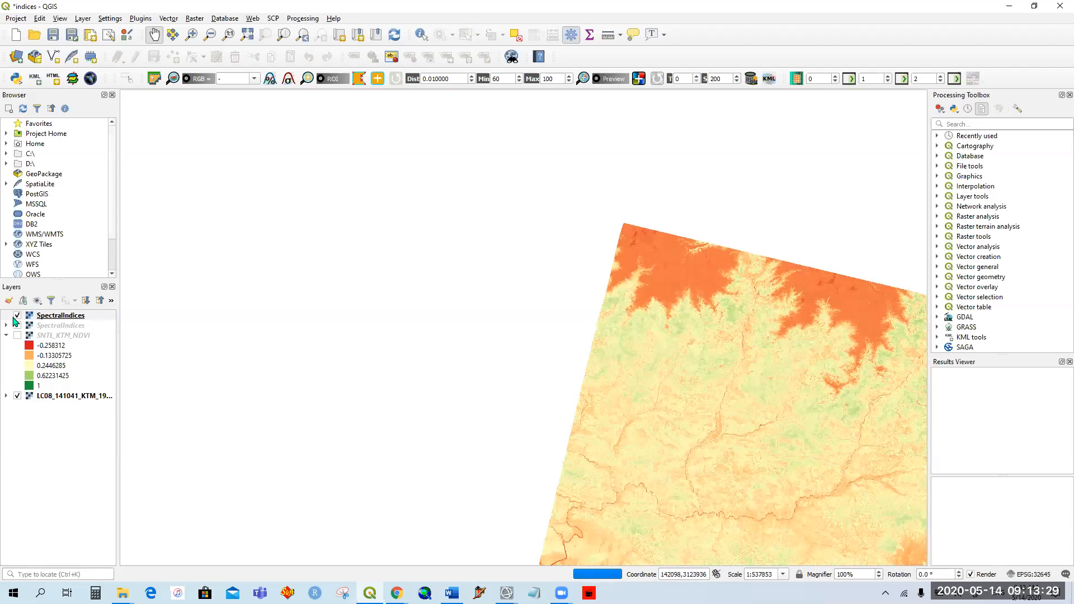
# Apply multiband color rendering with bands 1, 2 and 3 to the new SpectralIndices layer.
pyautogui.rightClick(53, 316)
pyautogui.click(106, 485)
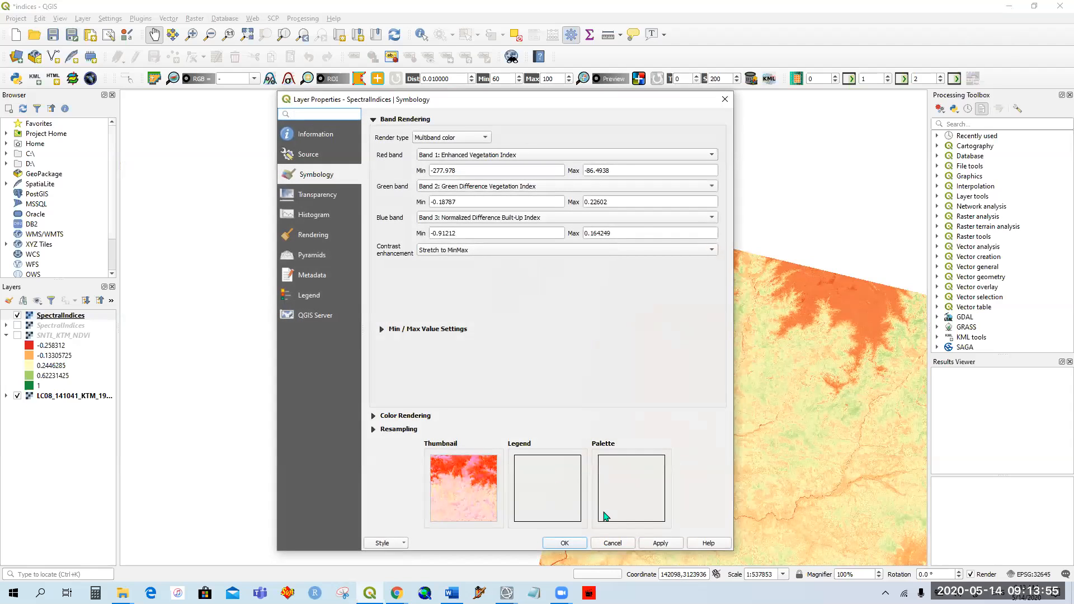
pyautogui.click(665, 545)
pyautogui.click(579, 542)
# Hide the LC08_141041_KTM layer so only the new SpectralIndices layer stays visible, and zoom to that layer.
pyautogui.click(17, 315)
pyautogui.click(18, 396)
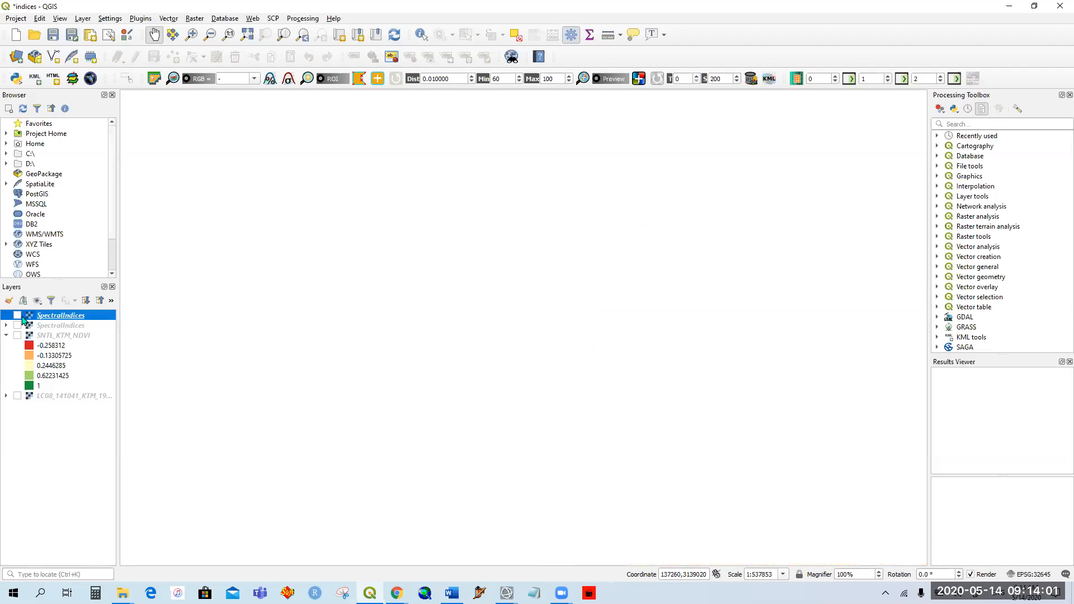
pyautogui.click(17, 315)
pyautogui.rightClick(65, 317)
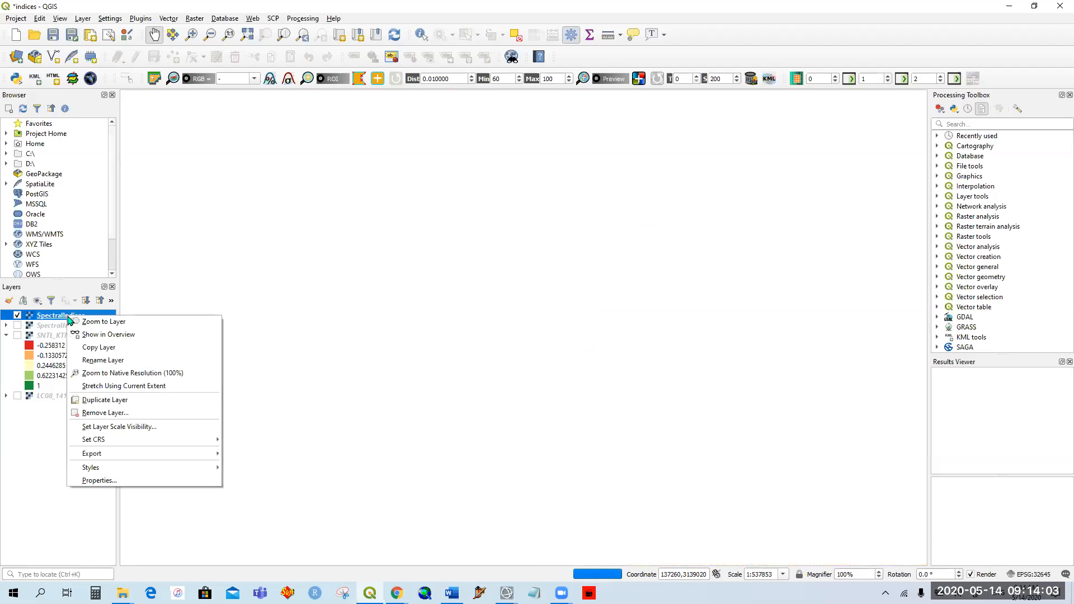
pyautogui.click(109, 331)
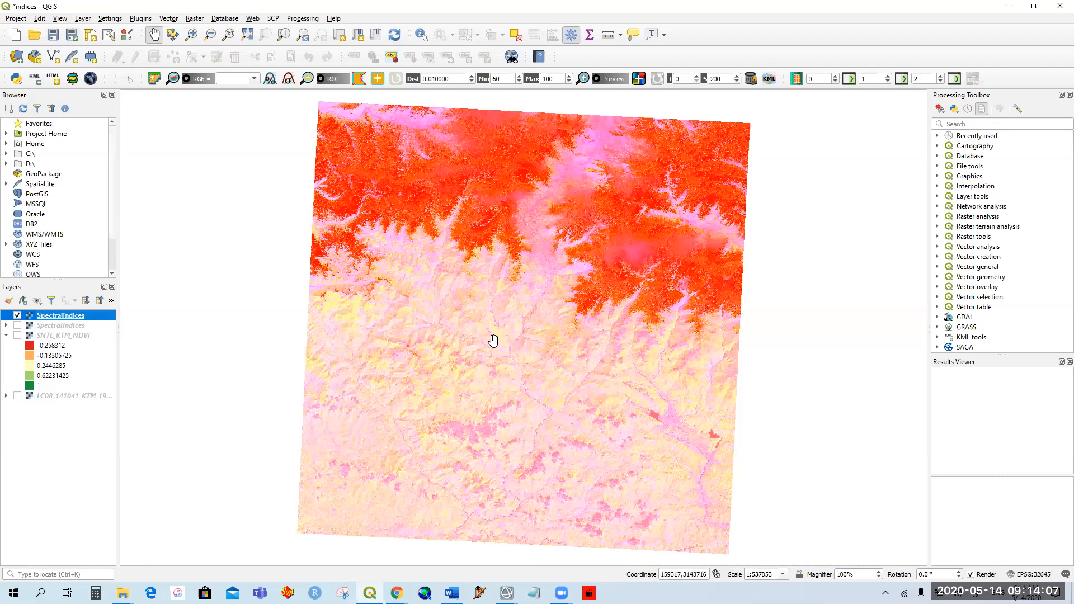
# Set the render type of the new SpectralIndices layer's symbology to Singleband pseudocolor.
pyautogui.rightClick(79, 318)
pyautogui.click(126, 476)
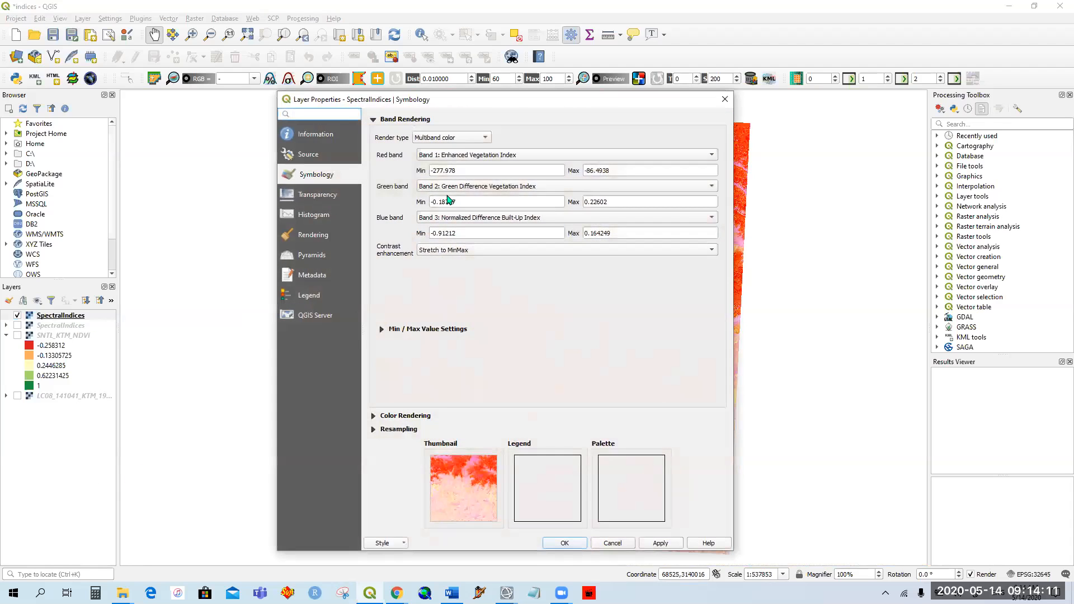
pyautogui.click(465, 140)
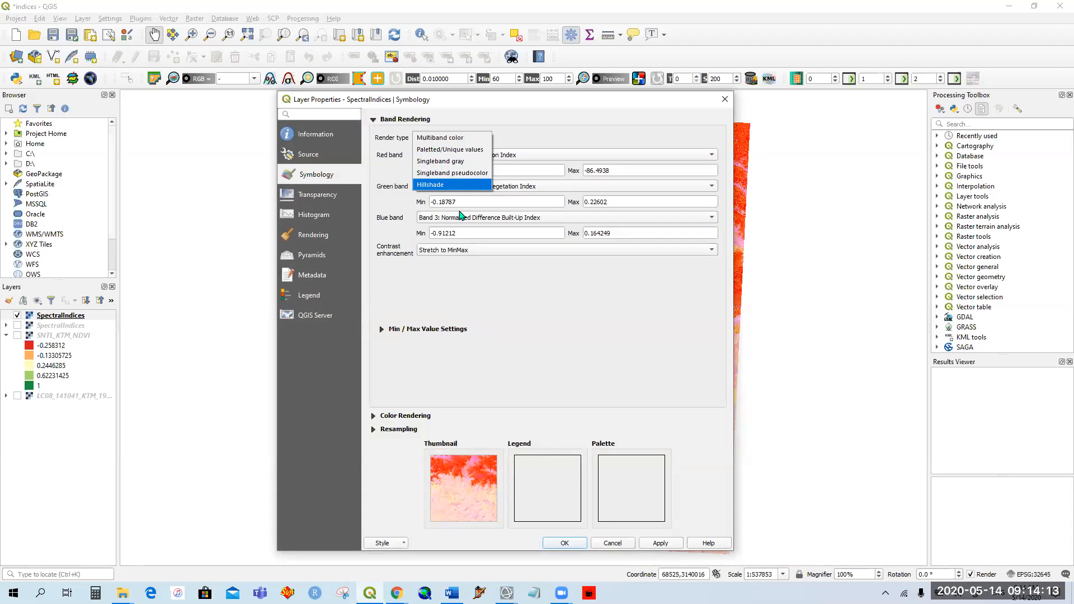
pyautogui.click(469, 176)
# Render Band 6: Normalized Difference Vegetation Index with the red-to-green color ramp, classify the values and apply the symbology.
pyautogui.click(602, 155)
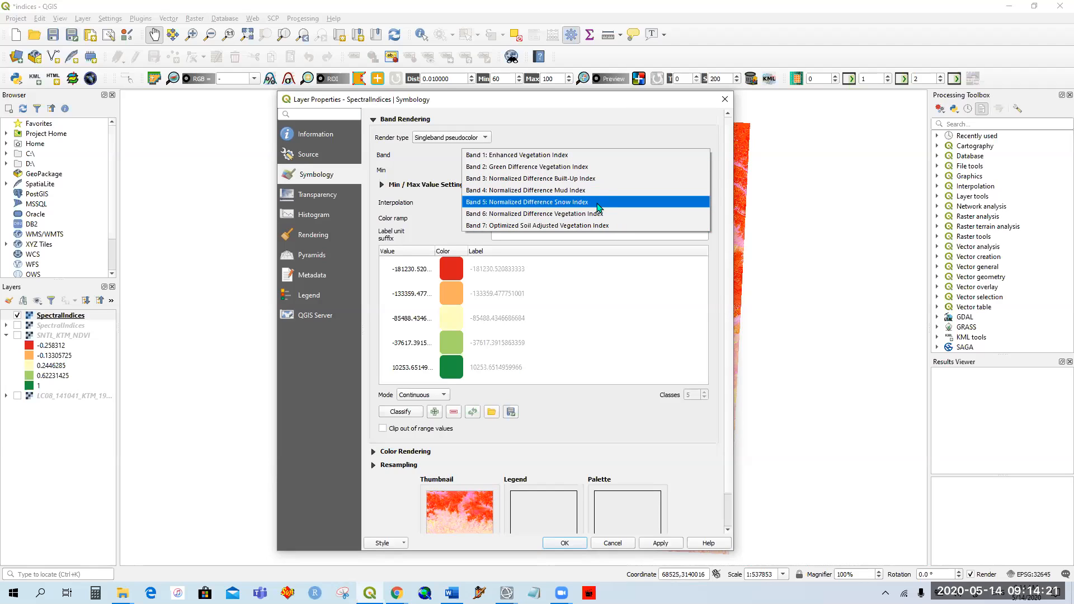
pyautogui.click(595, 179)
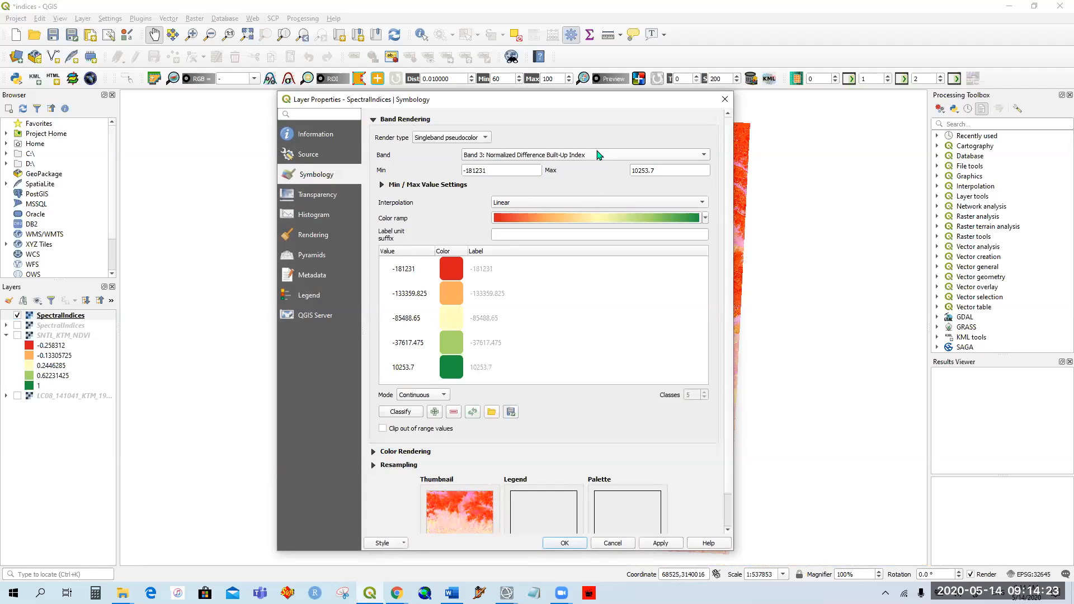
pyautogui.click(597, 155)
pyautogui.click(595, 197)
pyautogui.click(405, 415)
pyautogui.moveTo(594, 102); pyautogui.dragTo(595, 61)
pyautogui.click(663, 504)
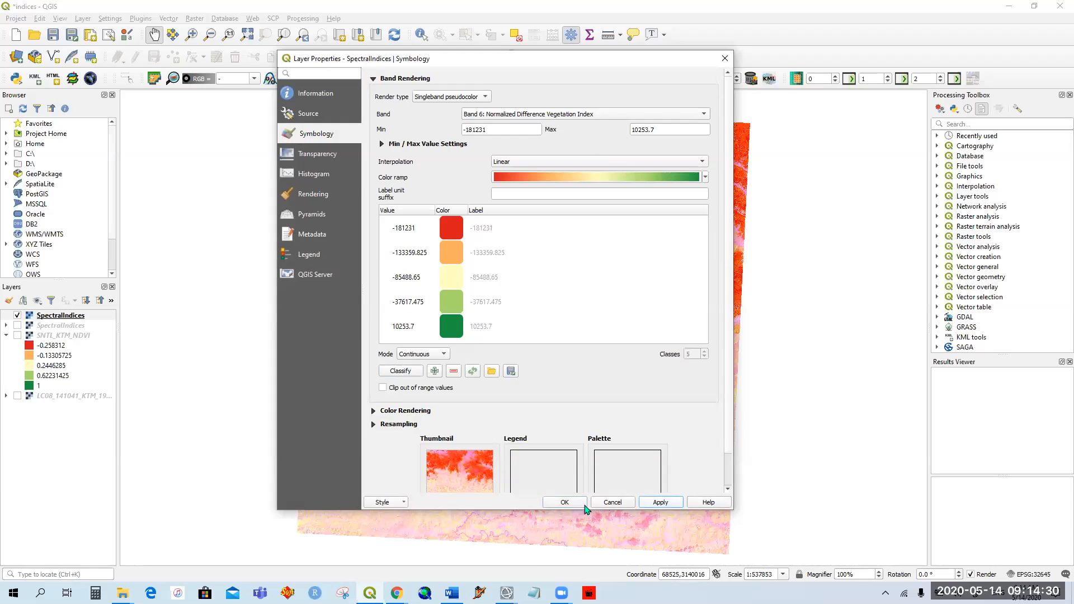
pyautogui.click(661, 503)
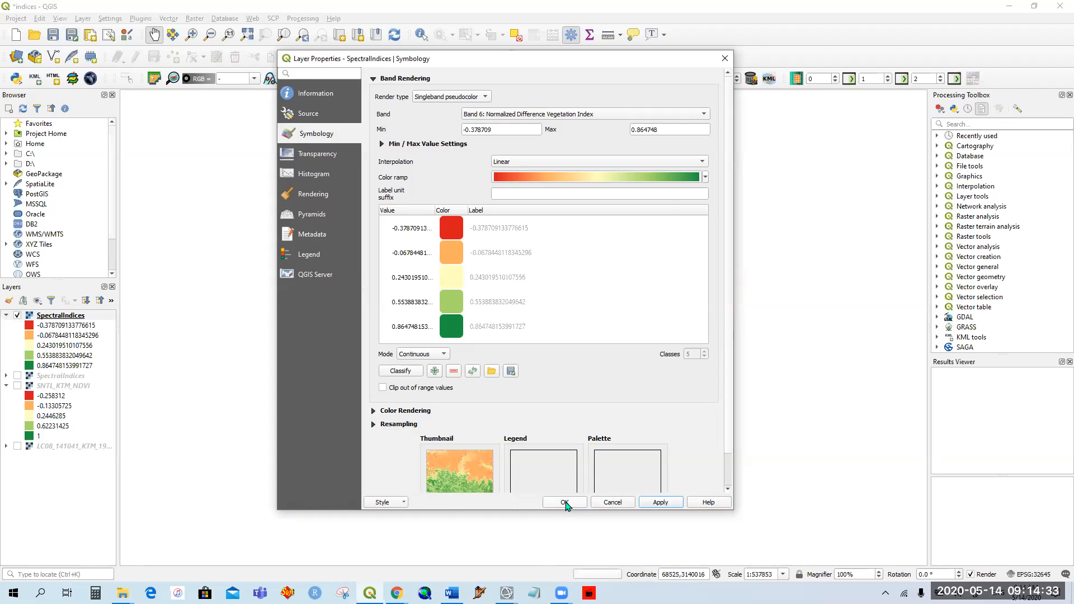
pyautogui.click(565, 503)
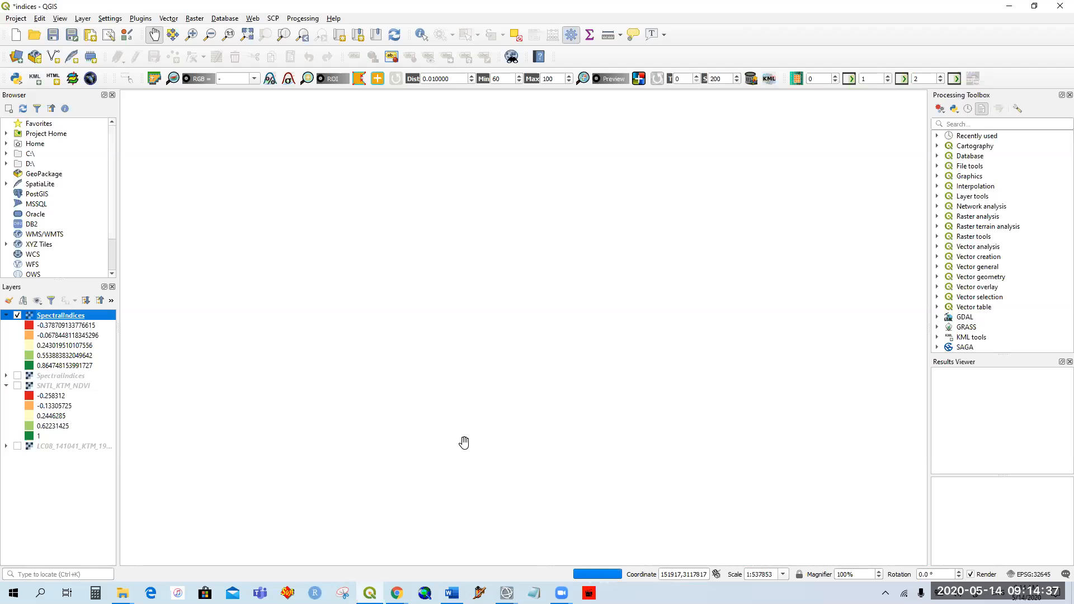
# Examine the vegetation index rendering around the lakes, river valley, urban area and surrounding forested hills.
pyautogui.rightClick(79, 316)
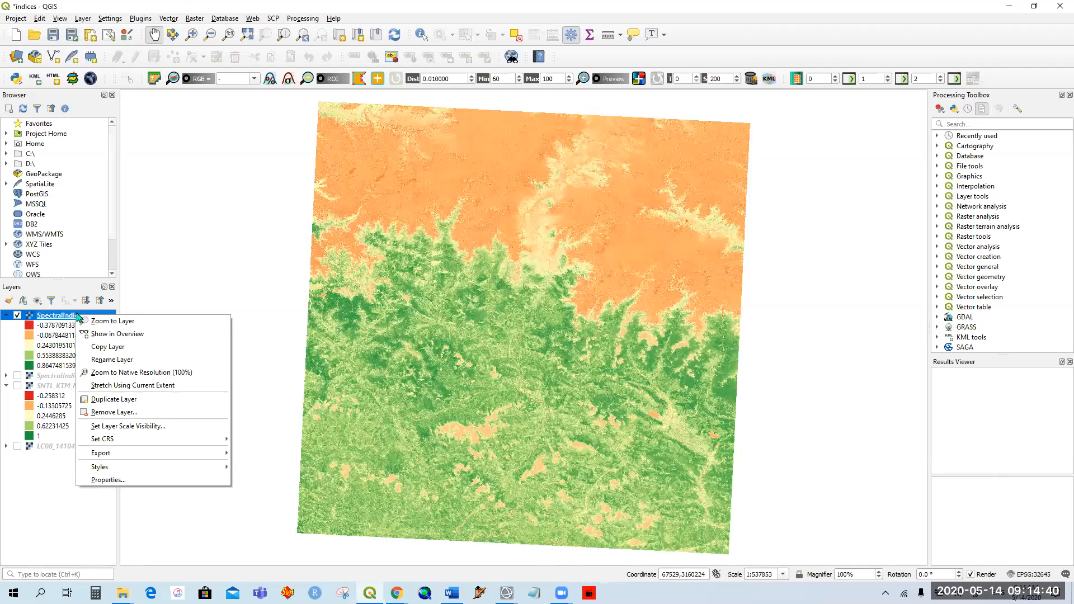
pyautogui.click(807, 326)
pyautogui.moveTo(298, 337); pyautogui.dragTo(522, 338)
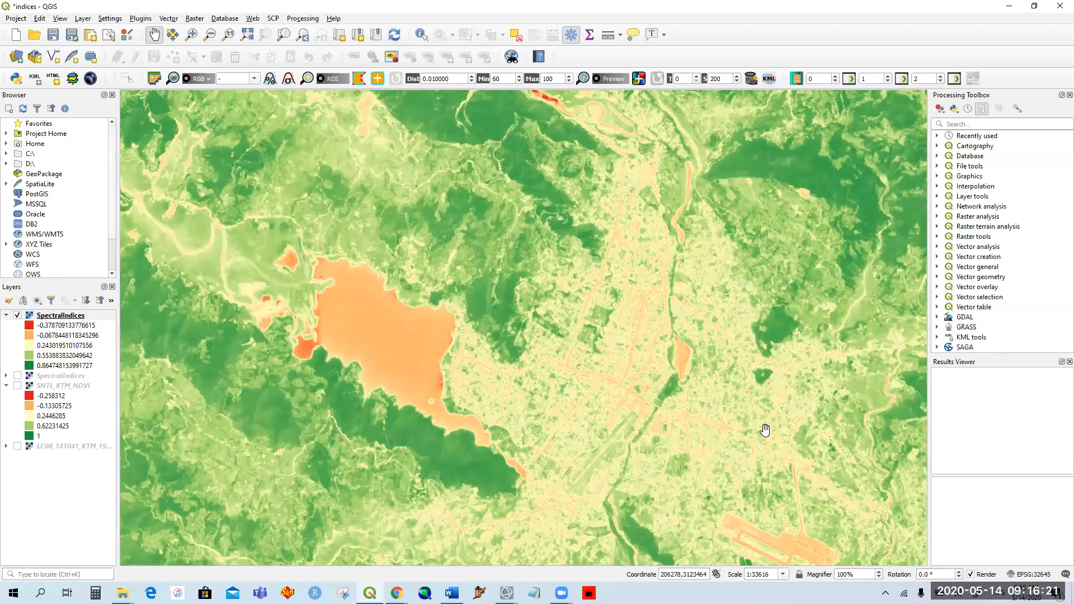
pyautogui.moveTo(608, 224); pyautogui.dragTo(549, 302)
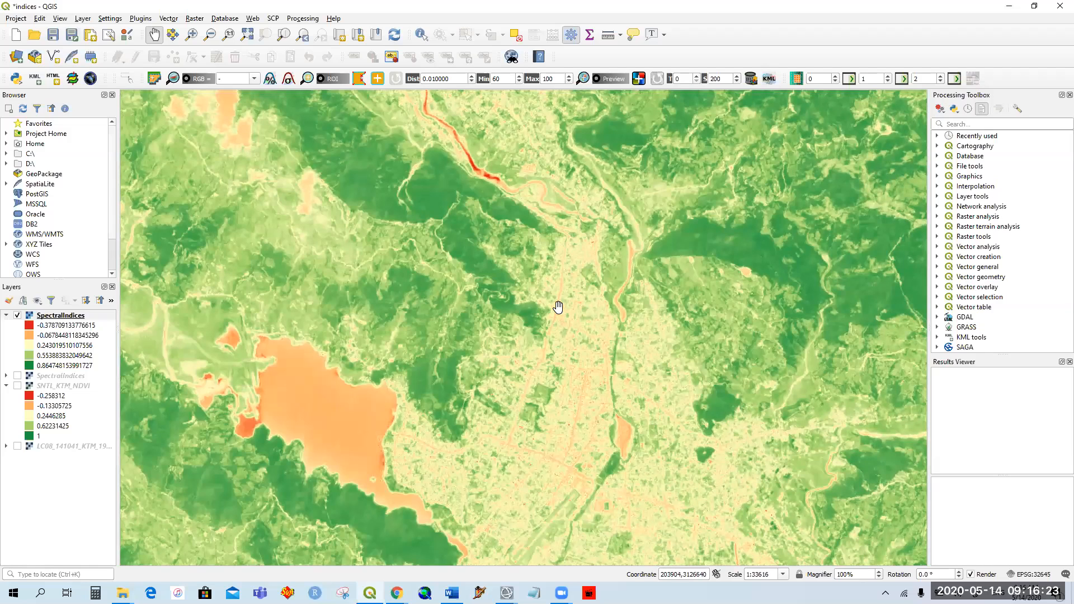
pyautogui.scroll(-1, 558, 307)
pyautogui.moveTo(533, 250); pyautogui.dragTo(615, 376)
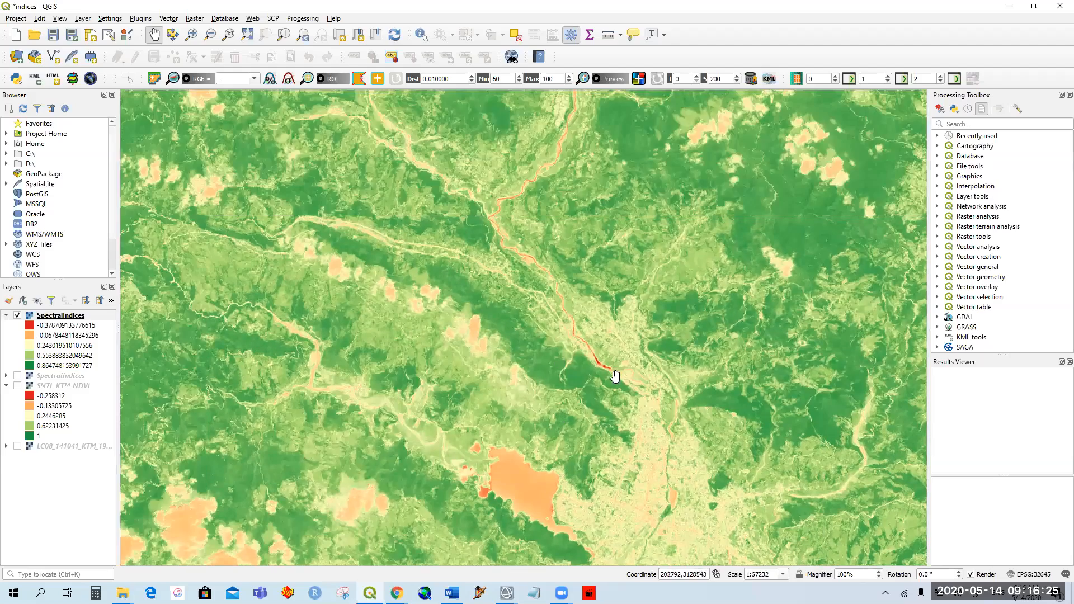
pyautogui.moveTo(502, 212); pyautogui.dragTo(452, 364)
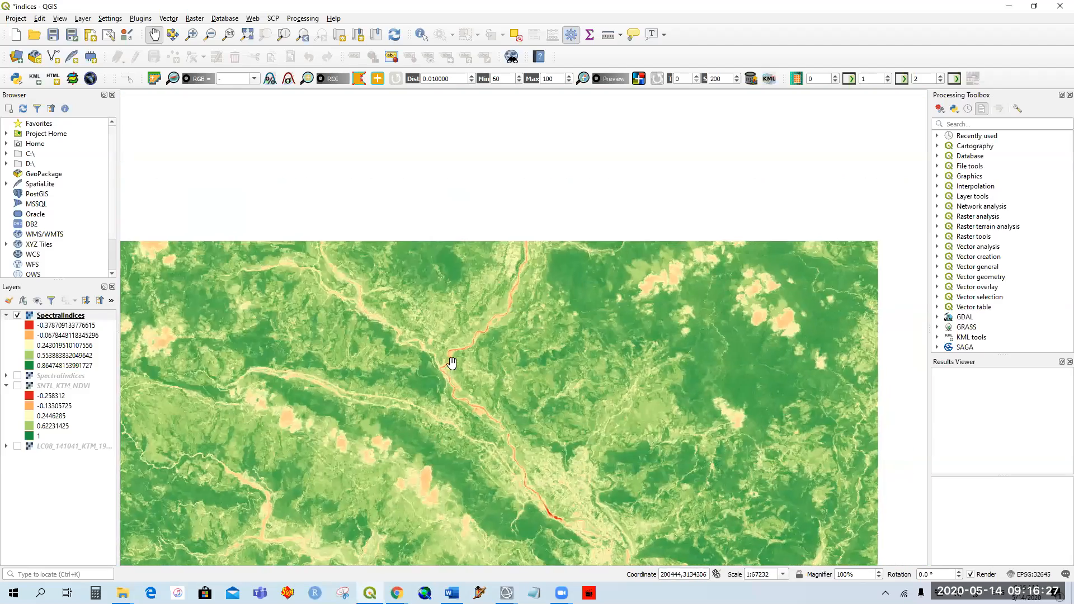
pyautogui.moveTo(522, 302); pyautogui.dragTo(480, 273)
pyautogui.moveTo(535, 427); pyautogui.dragTo(488, 279)
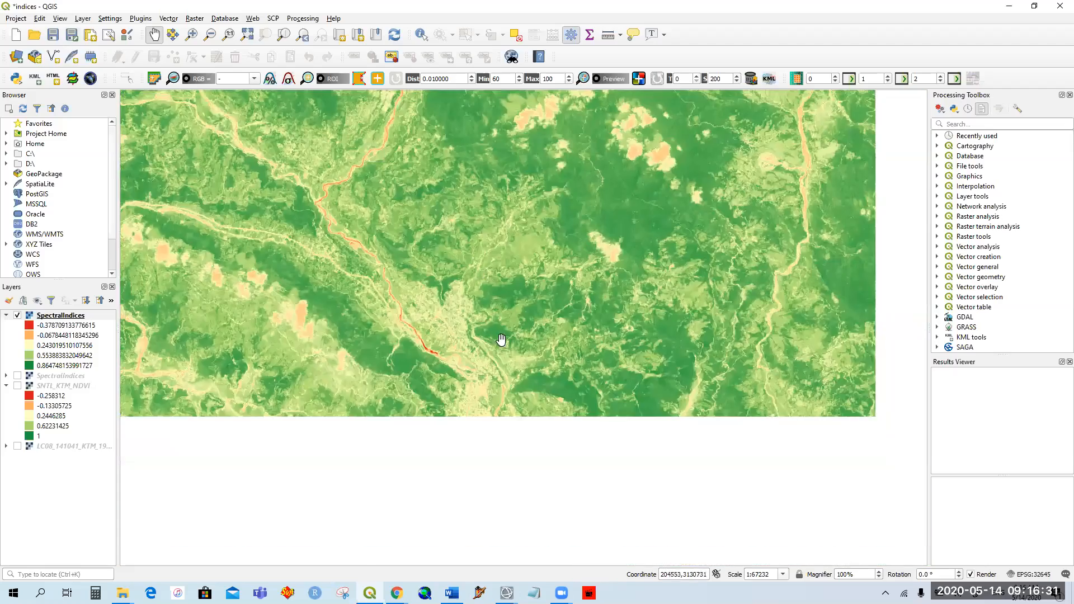
pyautogui.moveTo(443, 449); pyautogui.dragTo(523, 291)
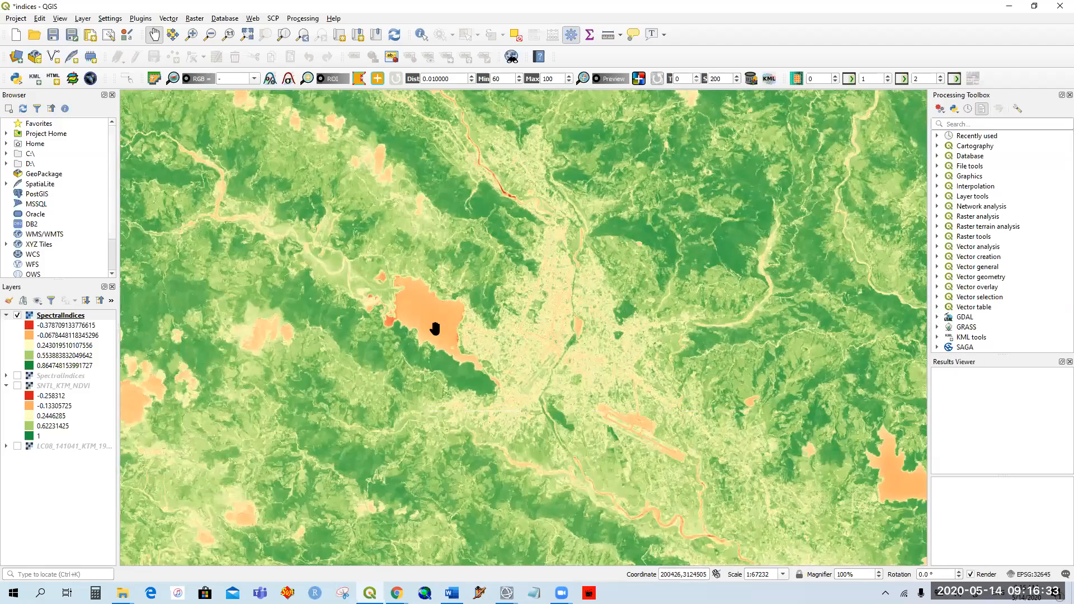
pyautogui.moveTo(617, 430); pyautogui.dragTo(418, 357)
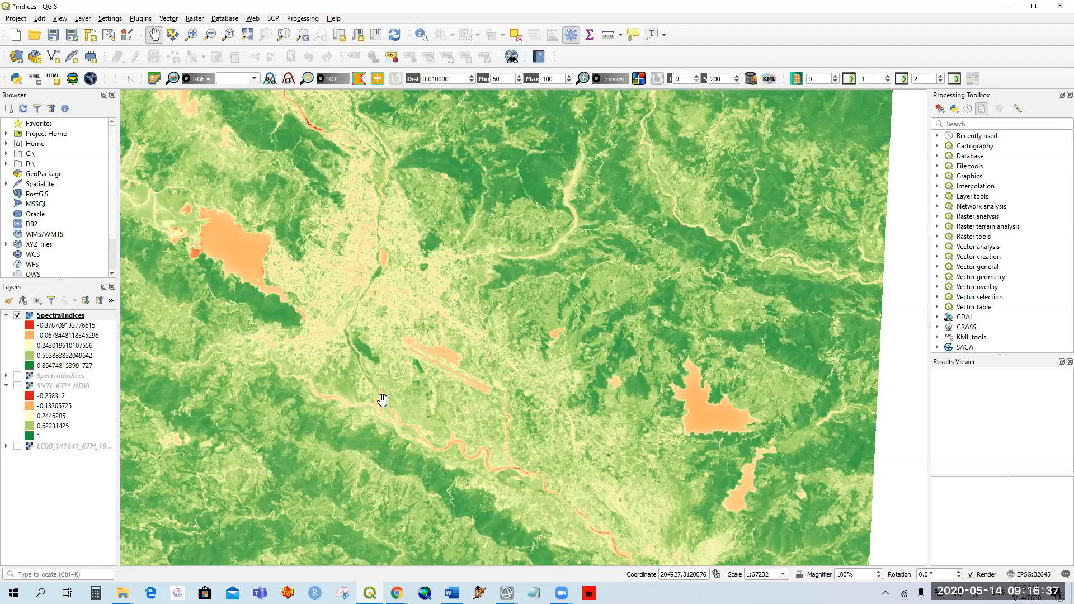
pyautogui.moveTo(381, 400); pyautogui.dragTo(443, 320)
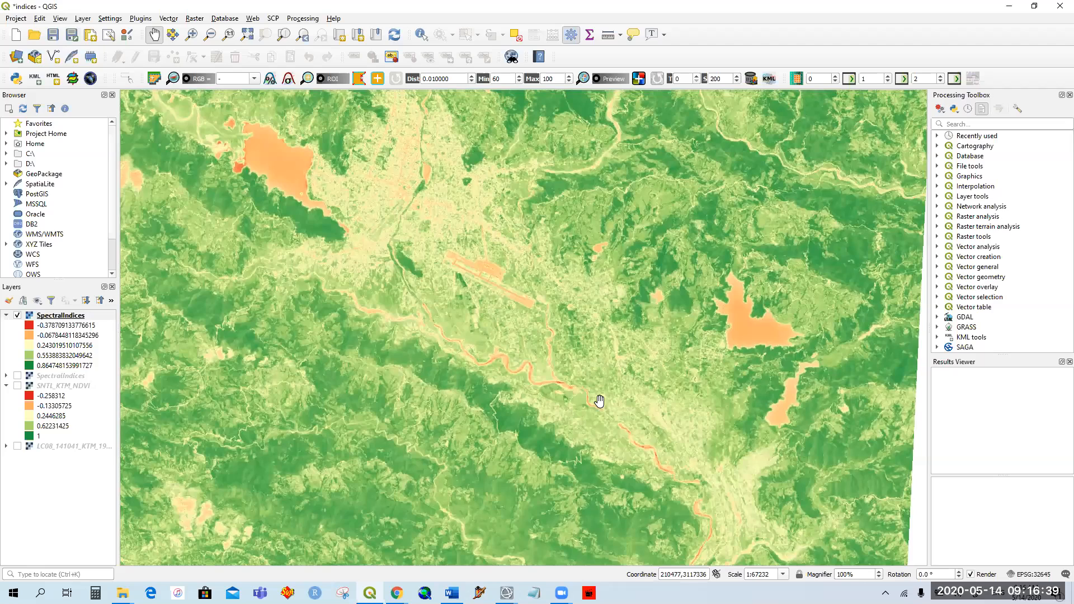
# Make the lower SpectralIndices layer visible and zoom the map to its extent.
pyautogui.moveTo(704, 251); pyautogui.dragTo(595, 387)
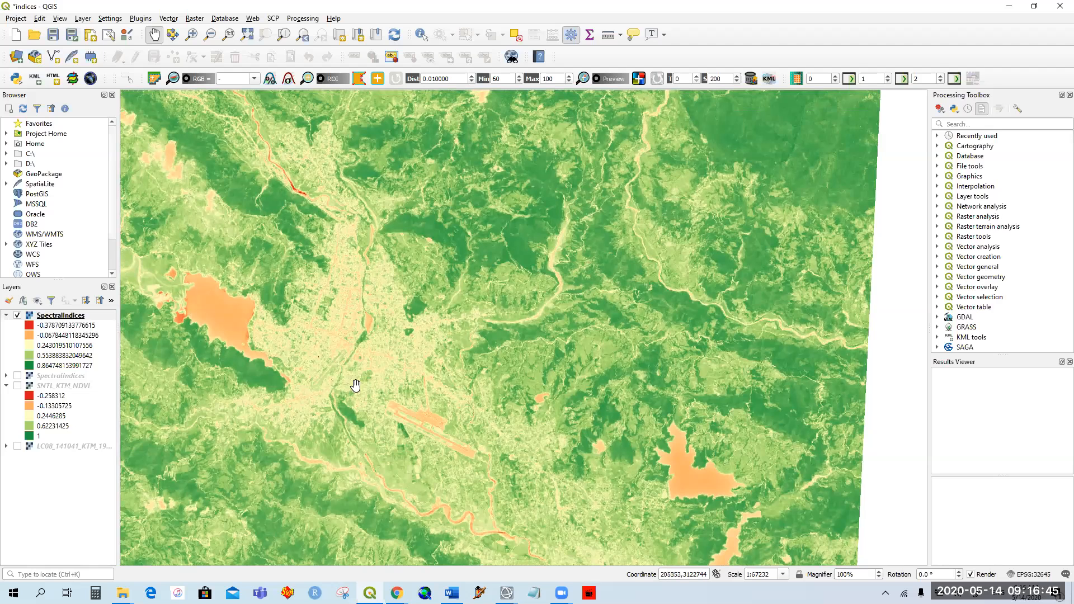
pyautogui.click(18, 377)
pyautogui.rightClick(51, 377)
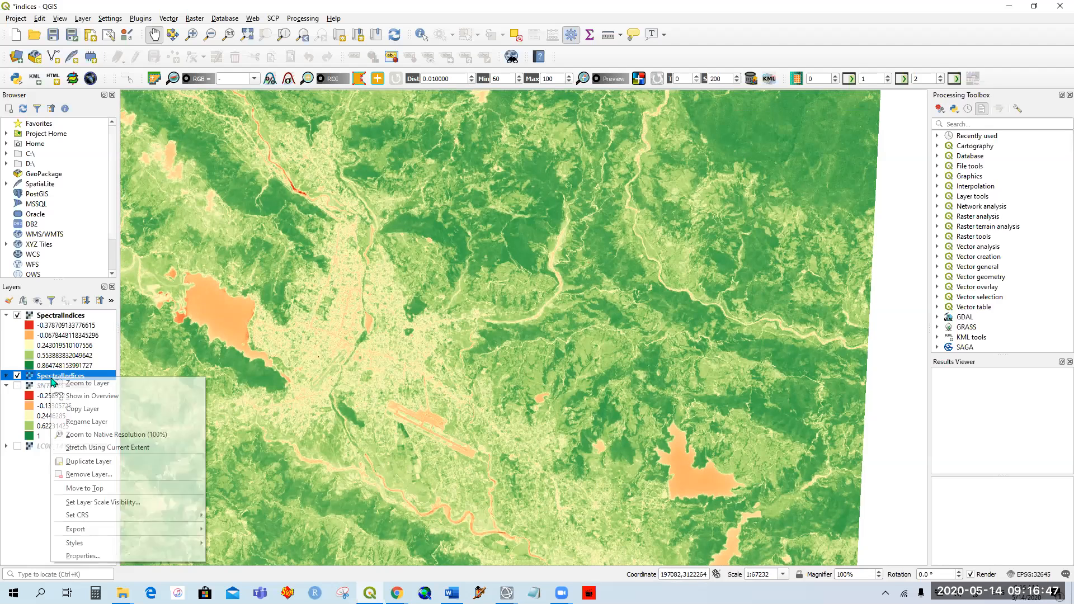
pyautogui.click(87, 383)
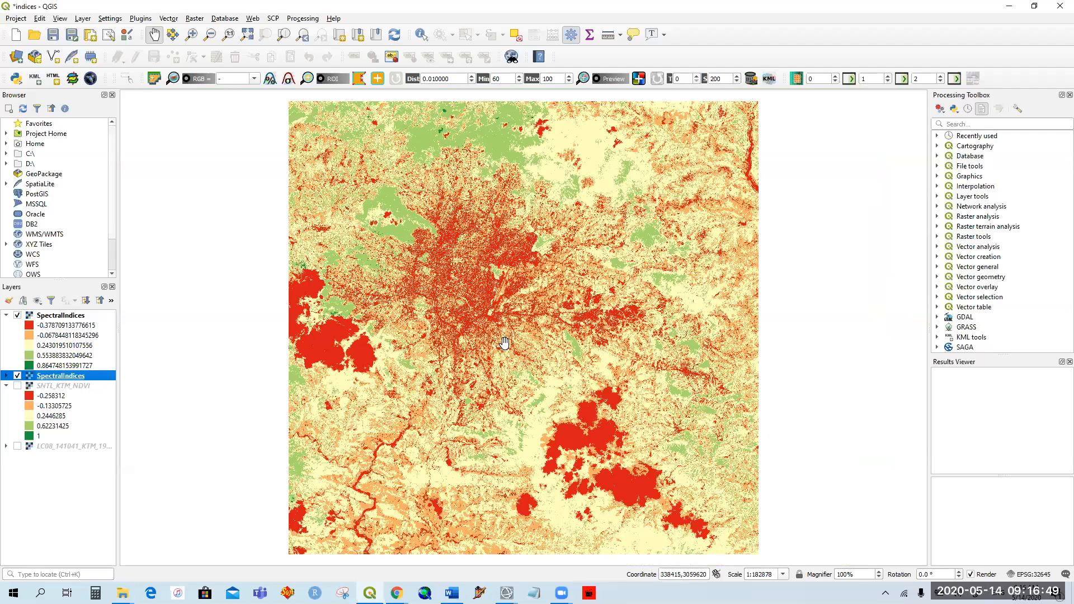
# Review the band, interpolation, class colors and available color ramps in the lower SpectralIndices layer's symbology.
pyautogui.rightClick(87, 376)
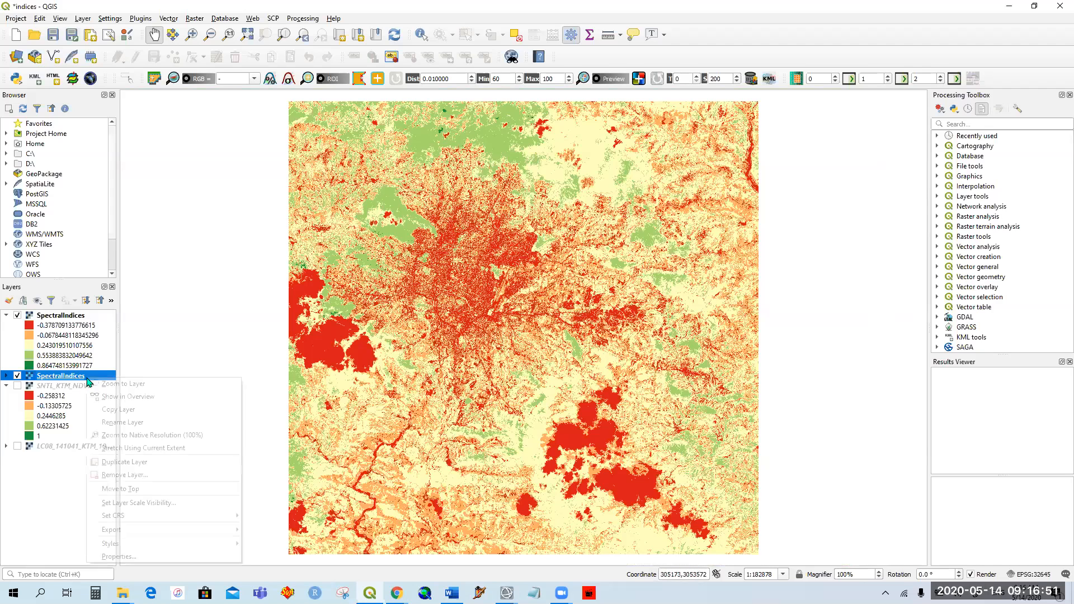
pyautogui.click(173, 556)
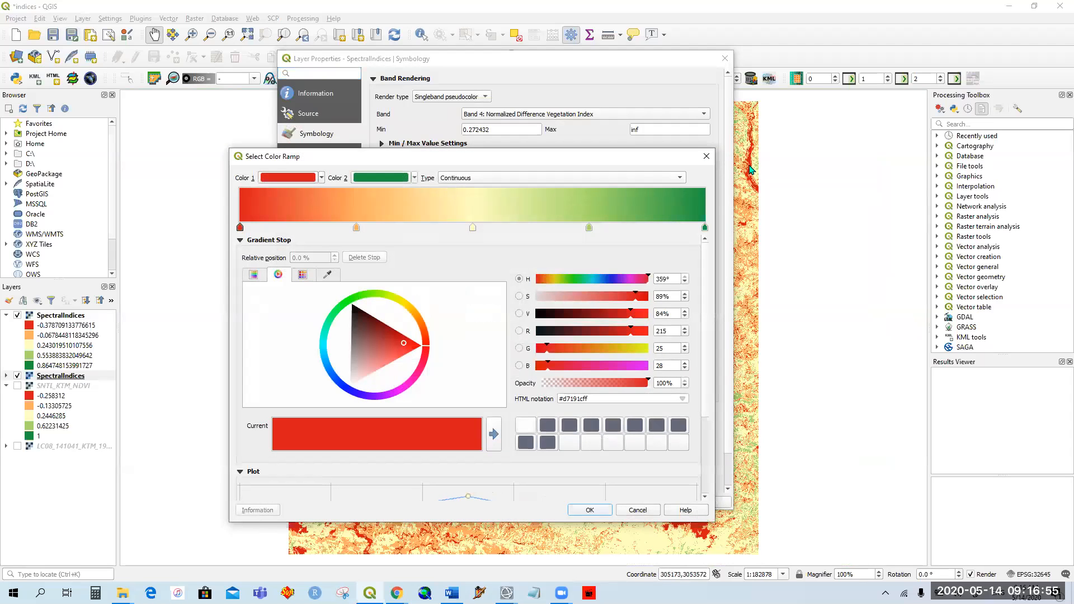
pyautogui.click(706, 157)
pyautogui.click(706, 177)
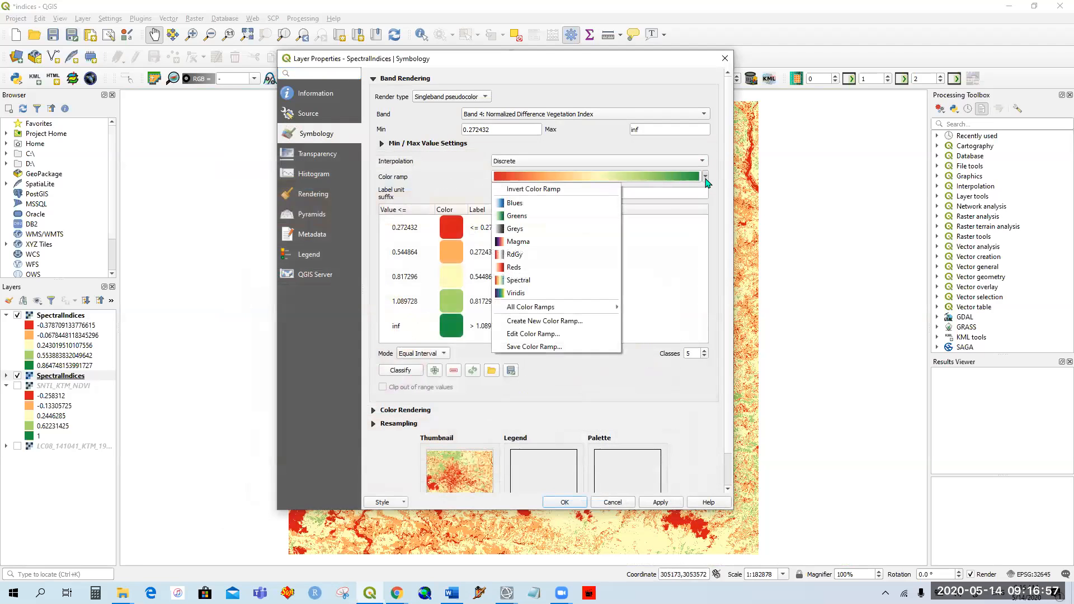
pyautogui.moveTo(612, 312)
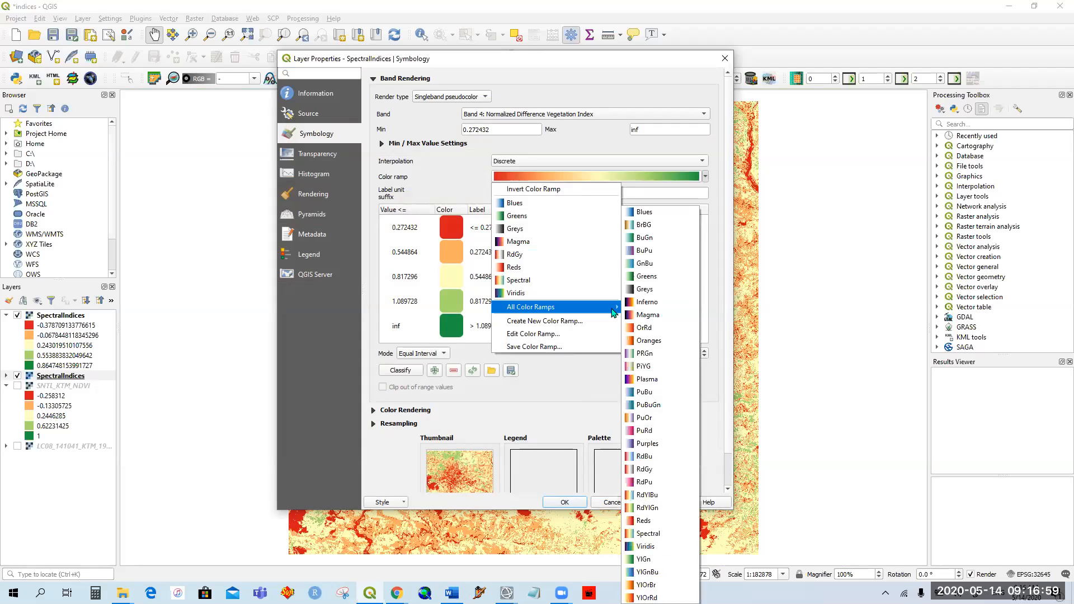
pyautogui.click(580, 387)
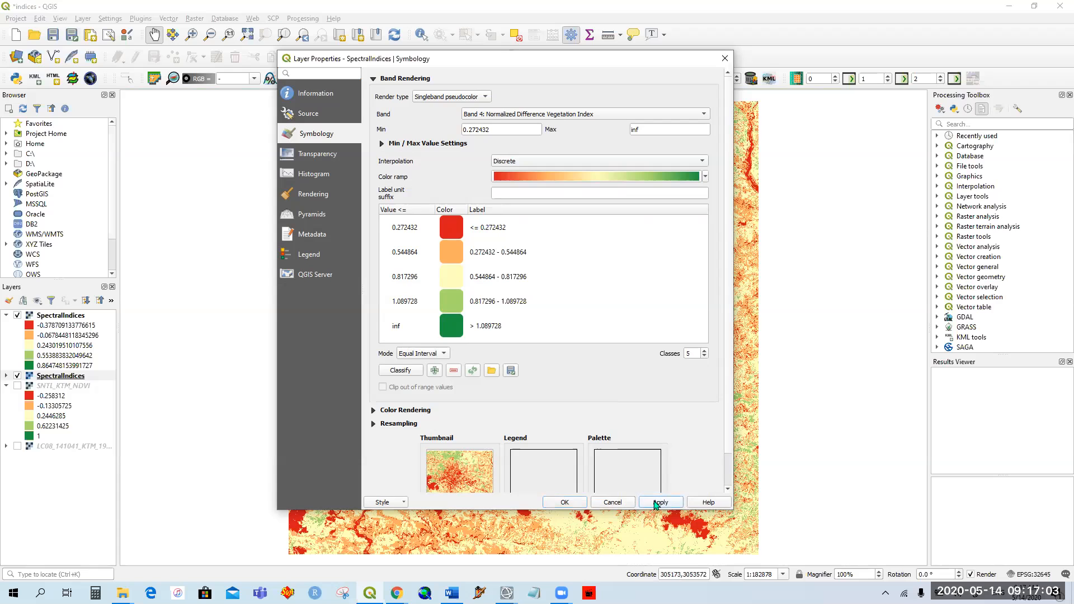
pyautogui.click(575, 502)
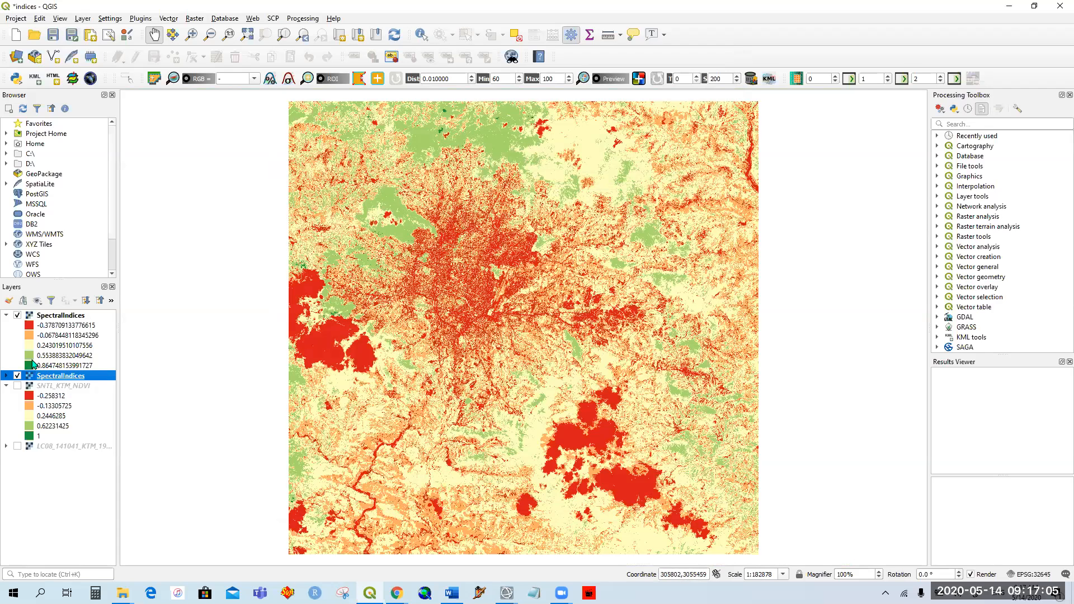
# Show the LC08_141041_KTM layer, fold the SNTL_KTM_NDVI legend, and expand the legend of the lower SpectralIndices layer.
pyautogui.click(17, 446)
pyautogui.click(6, 446)
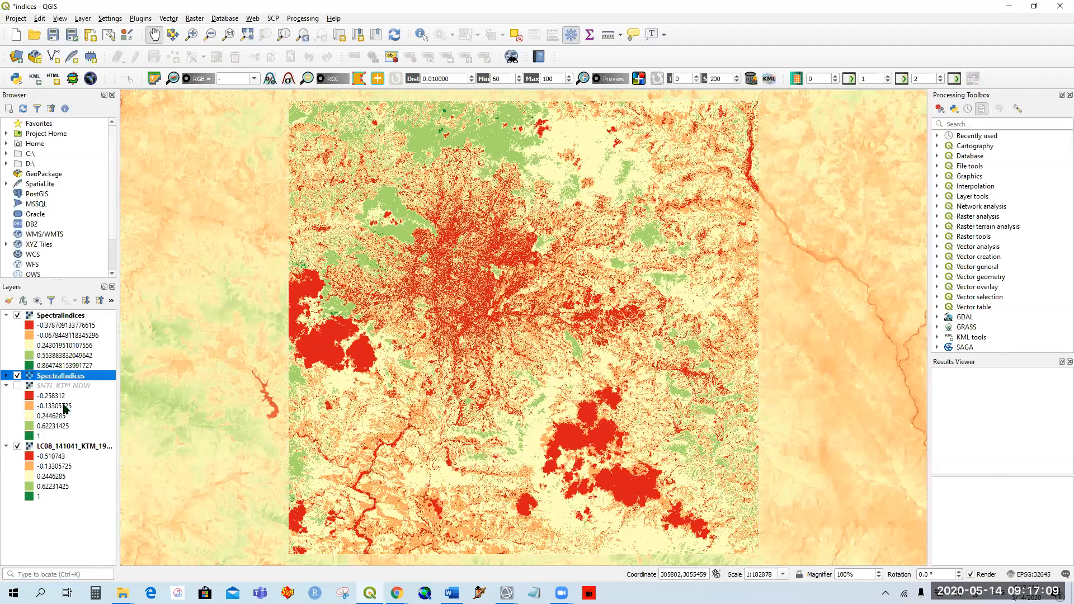
pyautogui.click(7, 386)
pyautogui.click(6, 375)
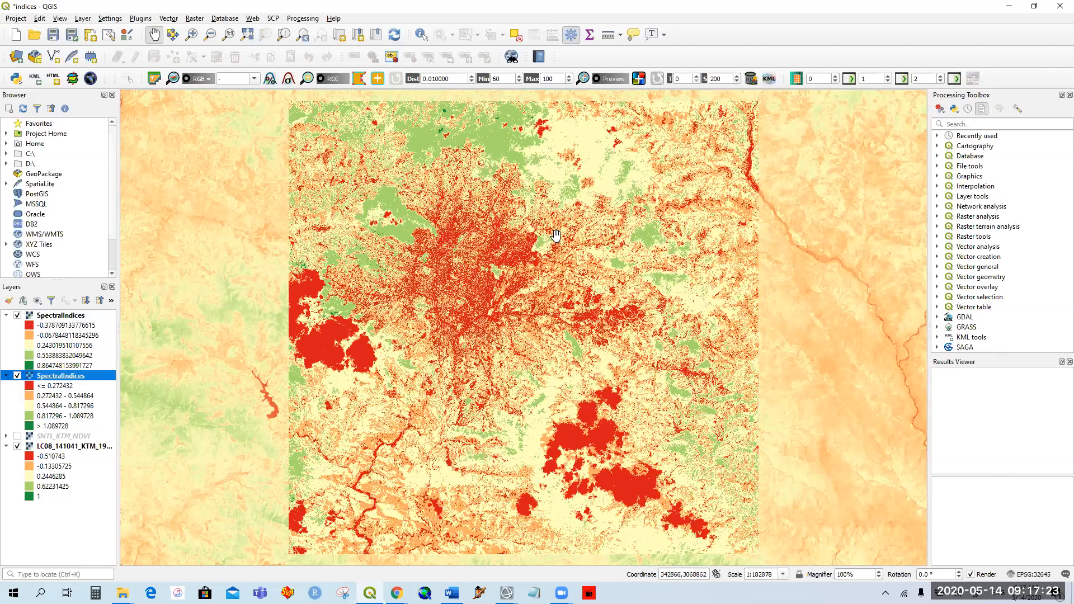
# Compare the LC08_141041_KTM layer with the lower SpectralIndices layer over the city by switching the latter's visibility.
pyautogui.click(17, 376)
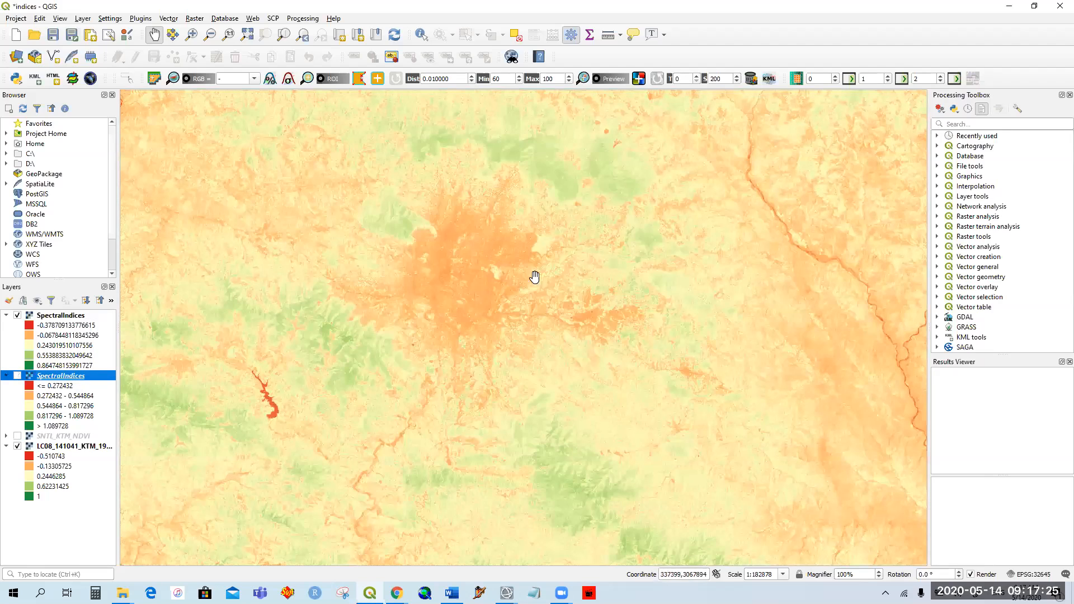
pyautogui.scroll(1, 348, 284)
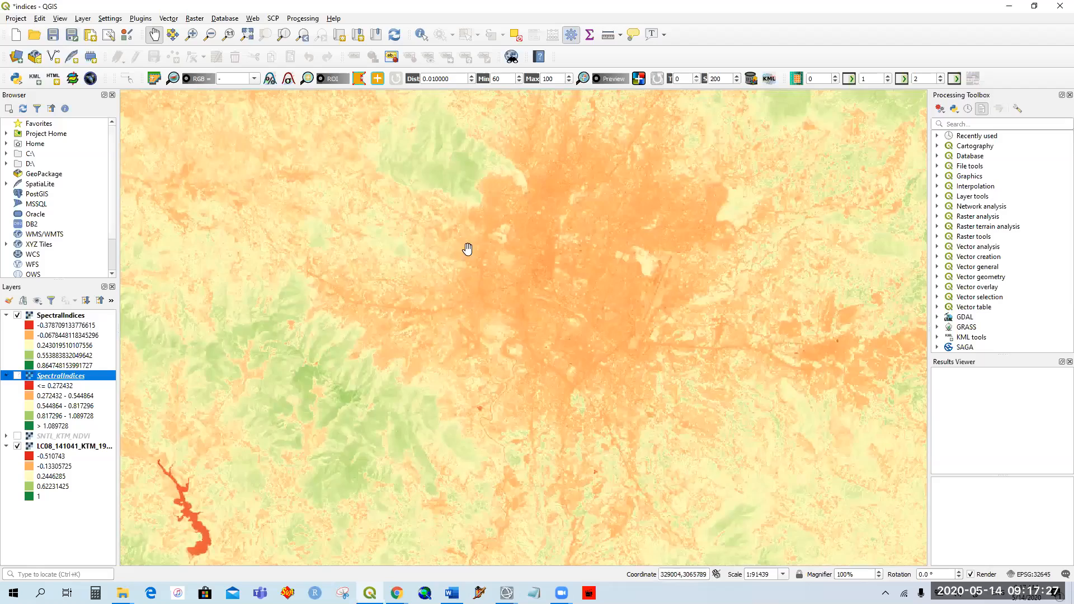
pyautogui.scroll(1, 462, 268)
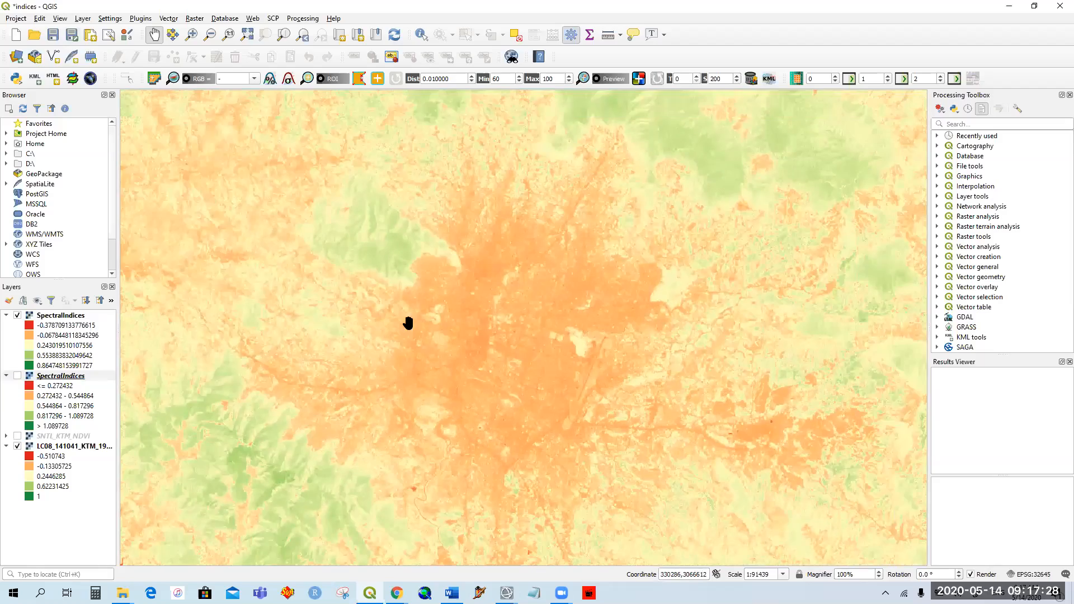
pyautogui.click(17, 376)
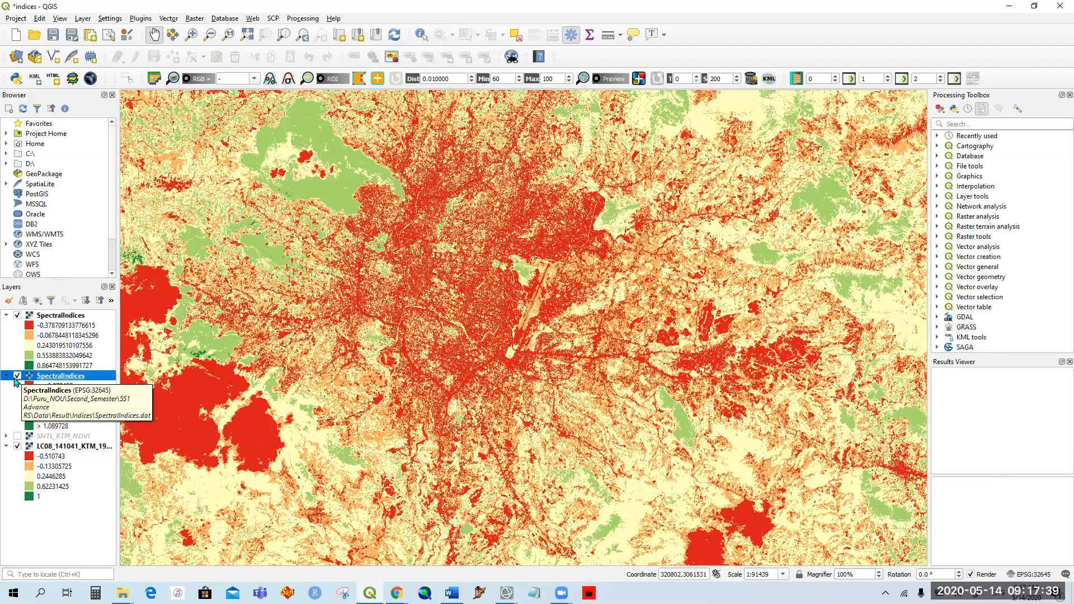
pyautogui.moveTo(458, 330); pyautogui.dragTo(566, 313)
pyautogui.moveTo(587, 270); pyautogui.dragTo(517, 331)
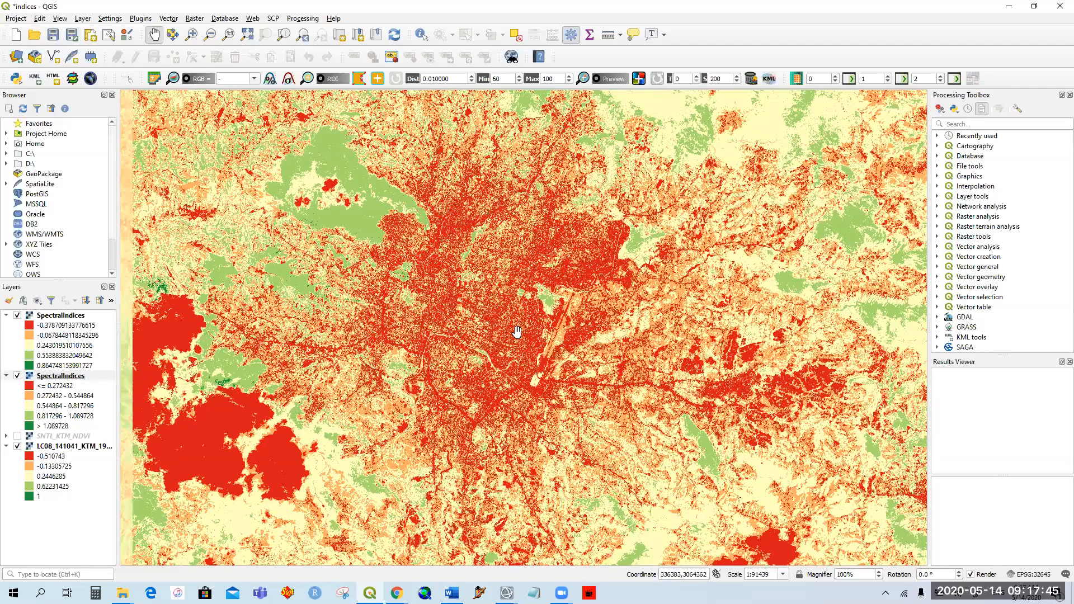
pyautogui.scroll(2, 436, 267)
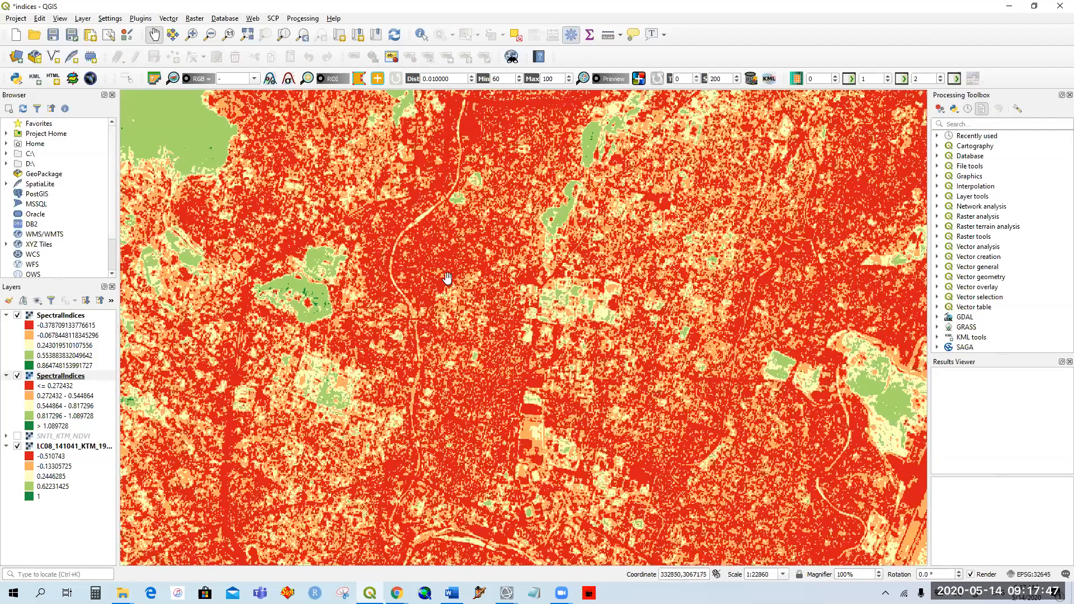
pyautogui.moveTo(618, 284); pyautogui.dragTo(565, 340)
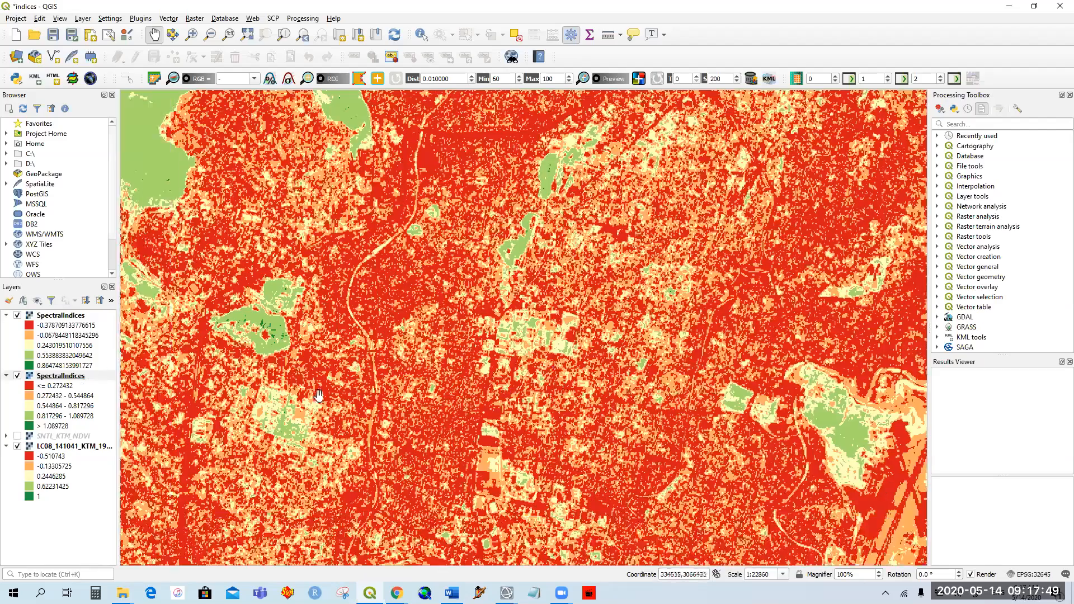
# Compare the two layers again at closer range, examining the airport runway, the green area beside it and the surrounding built-up land.
pyautogui.click(17, 377)
pyautogui.click(17, 377)
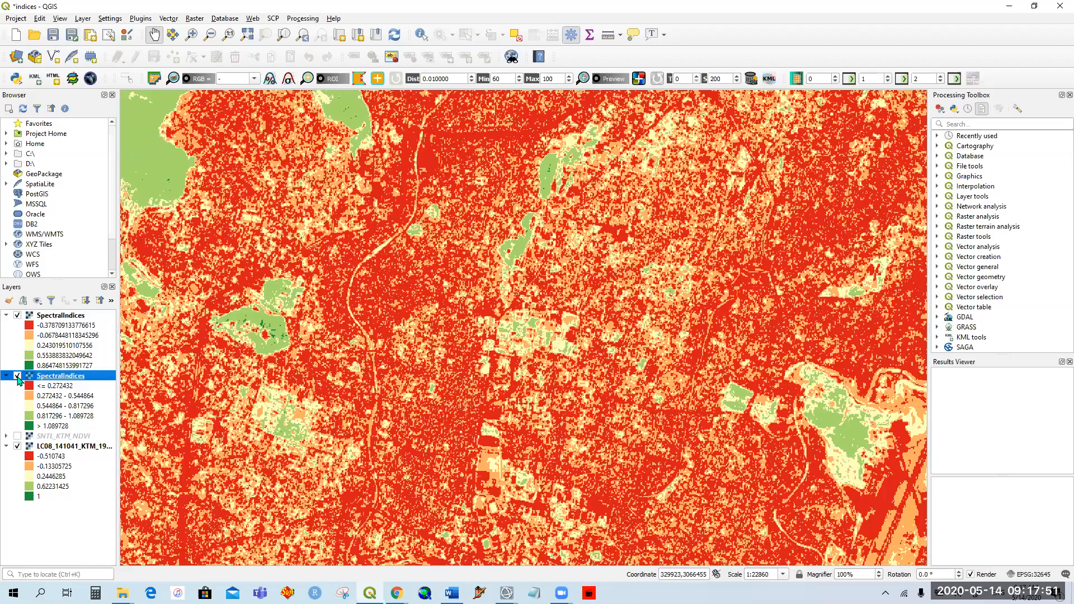
pyautogui.click(18, 378)
pyautogui.scroll(-3, 613, 330)
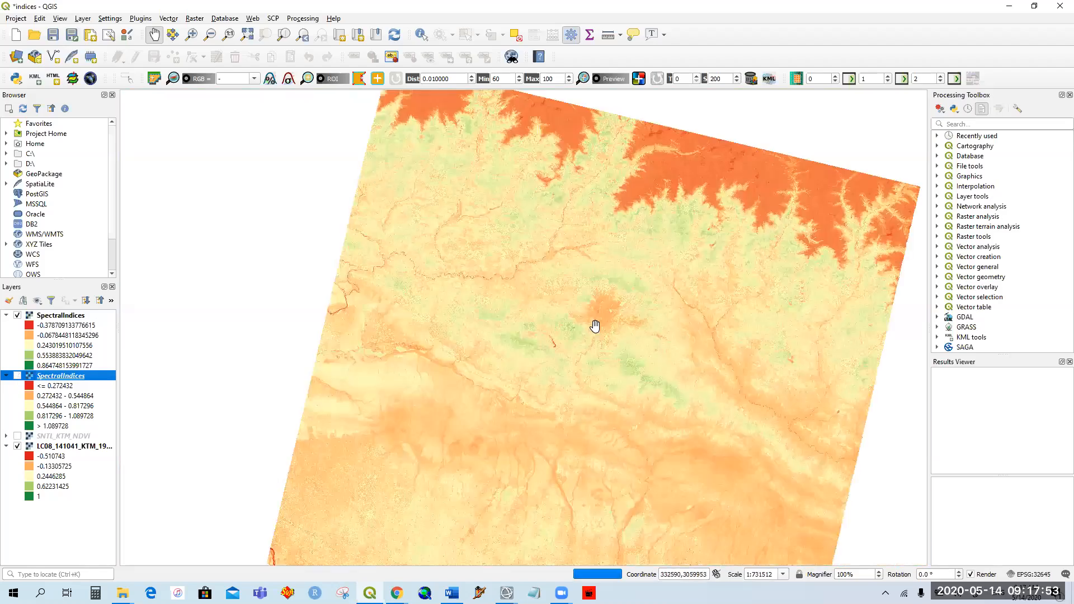
pyautogui.moveTo(630, 348); pyautogui.dragTo(520, 305)
pyautogui.scroll(2, 516, 249)
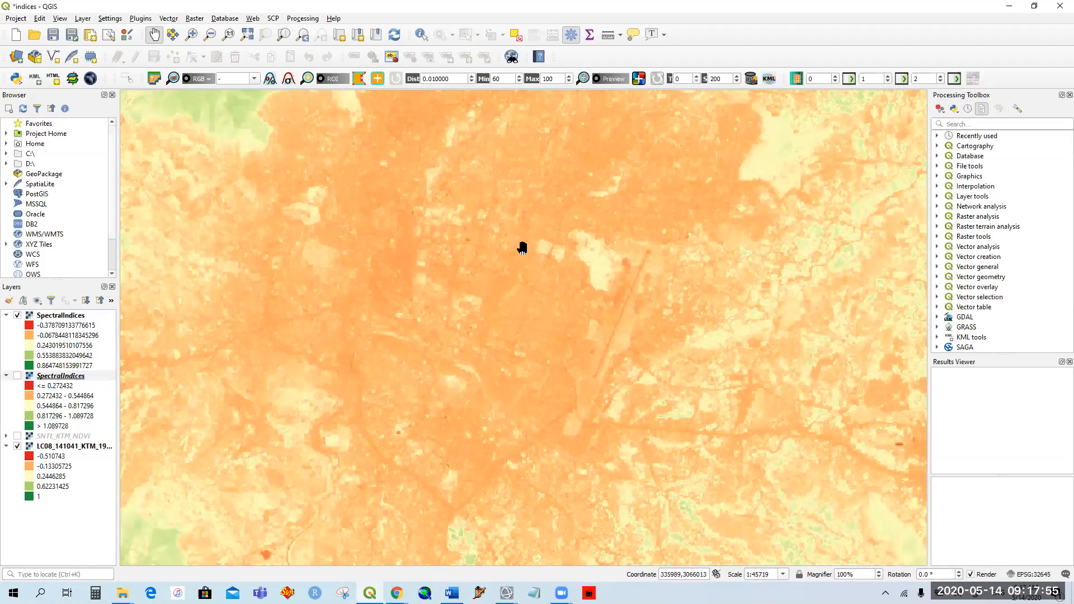
pyautogui.click(17, 377)
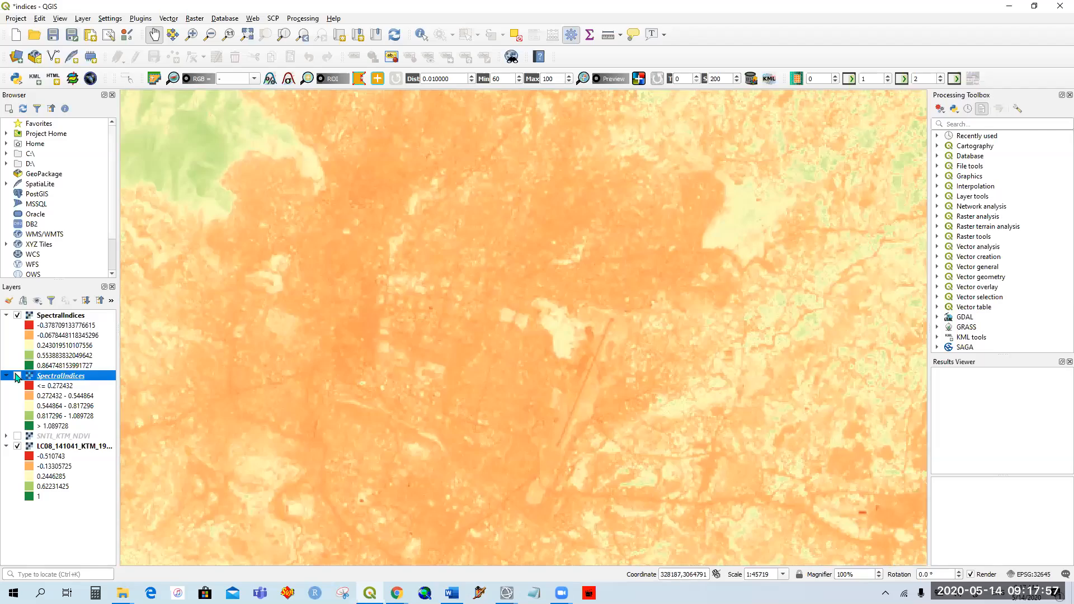
pyautogui.scroll(1, 643, 247)
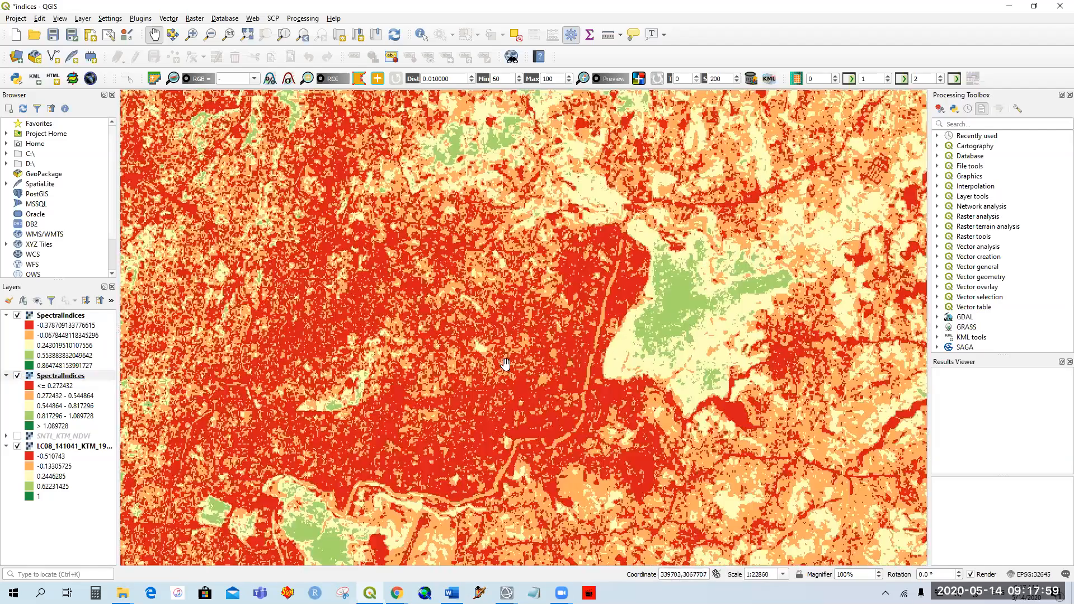
pyautogui.moveTo(573, 279); pyautogui.dragTo(673, 131)
pyautogui.moveTo(532, 330); pyautogui.dragTo(552, 249)
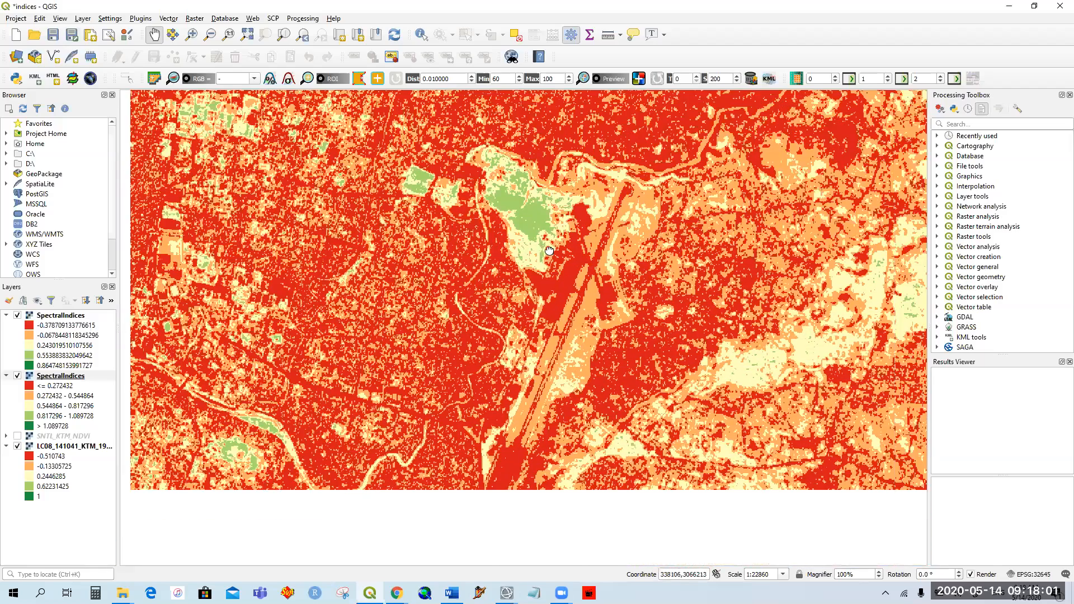
pyautogui.moveTo(503, 295); pyautogui.dragTo(479, 310)
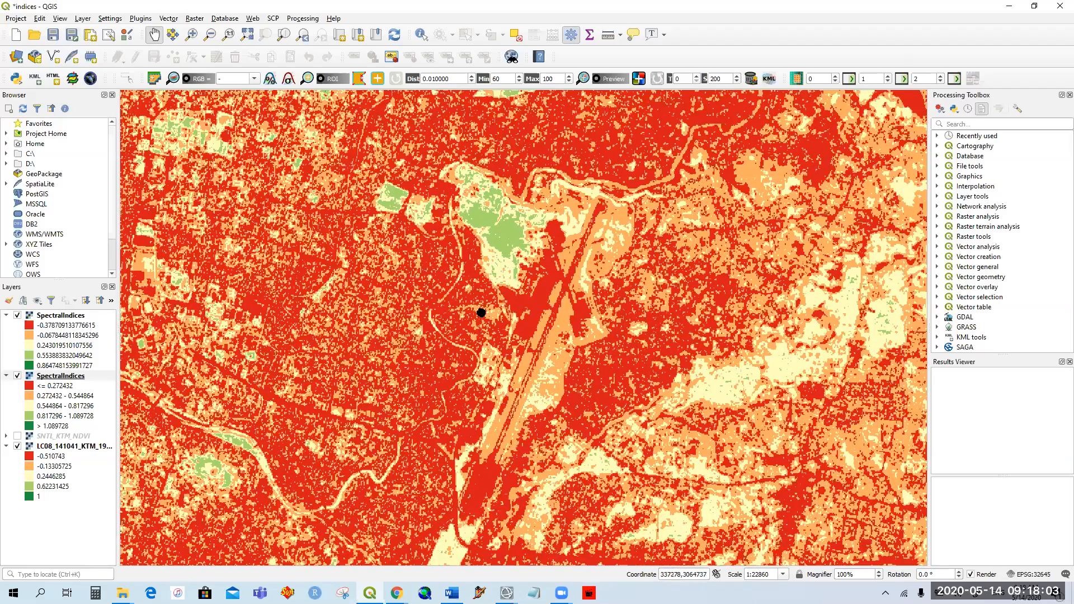
pyautogui.click(16, 18)
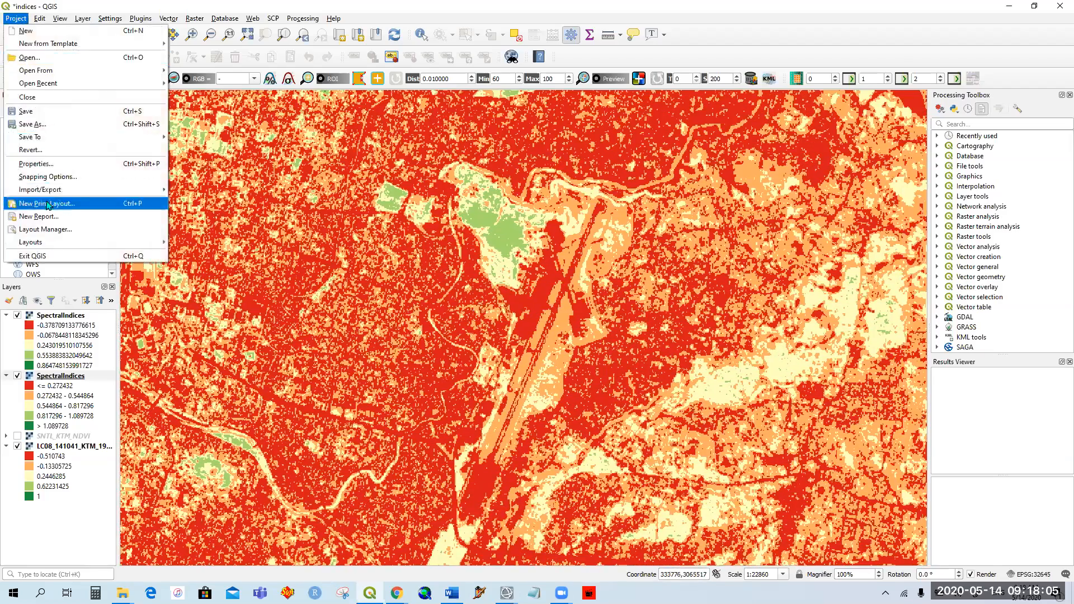
pyautogui.click(86, 206)
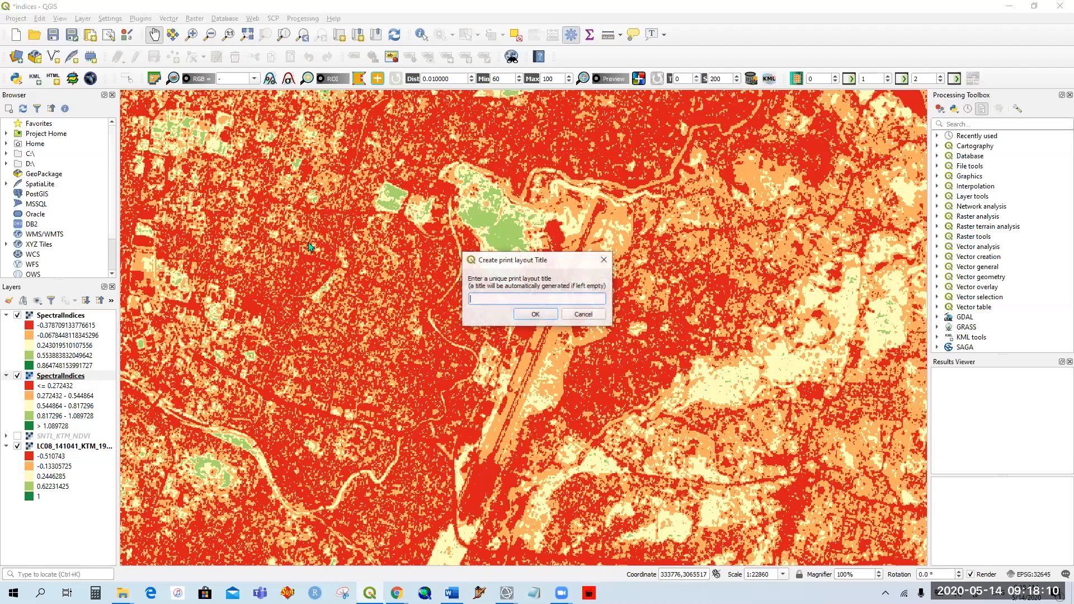
pyautogui.click(585, 315)
# Open the project's existing print layout Indices_layout.
pyautogui.click(15, 18)
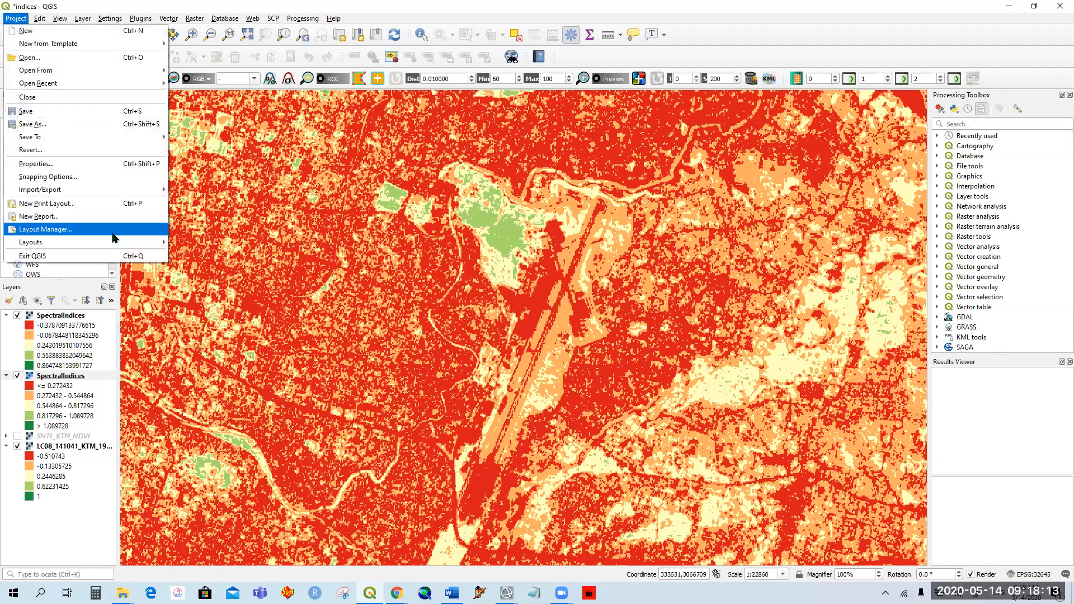
pyautogui.moveTo(112, 244)
pyautogui.click(206, 243)
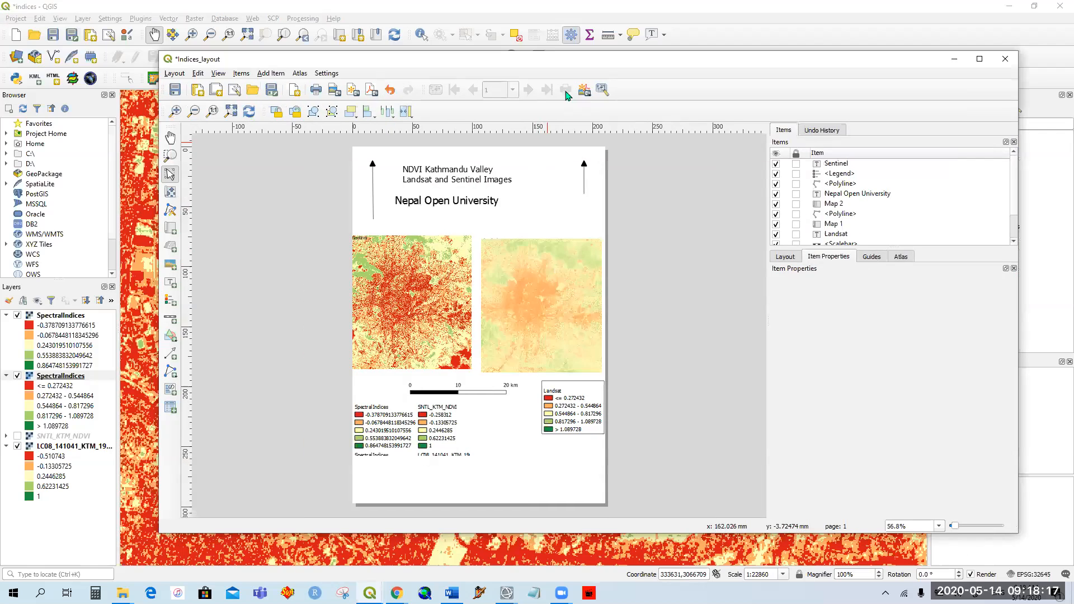
pyautogui.moveTo(534, 74); pyautogui.dragTo(582, 66)
# Delete both existing map items, Map 1 and Map 2, from the layout page.
pyautogui.click(429, 300)
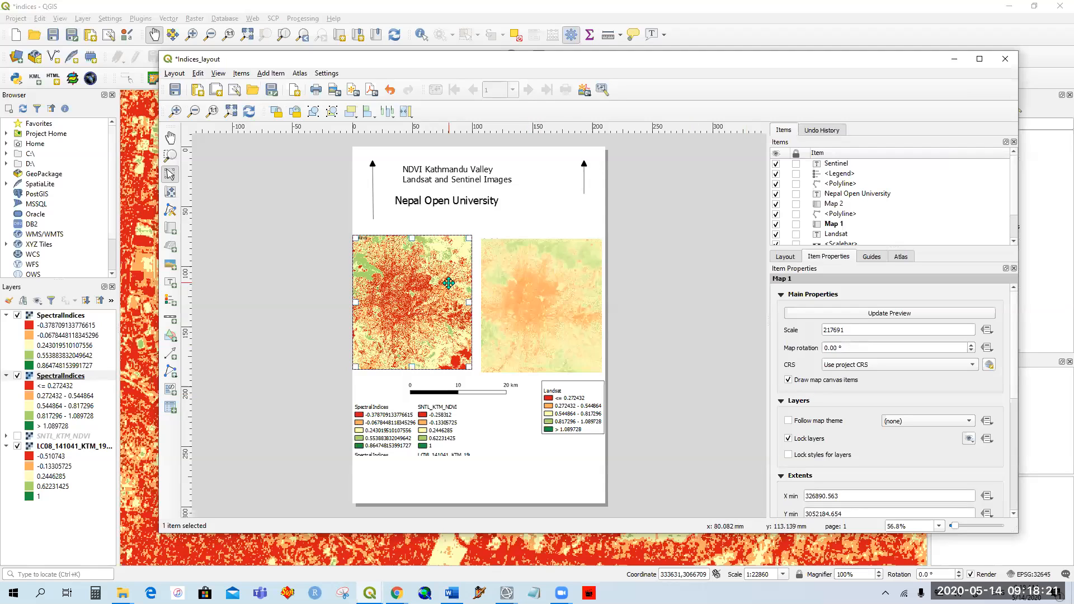
pyautogui.press('Delete')
pyautogui.click(521, 283)
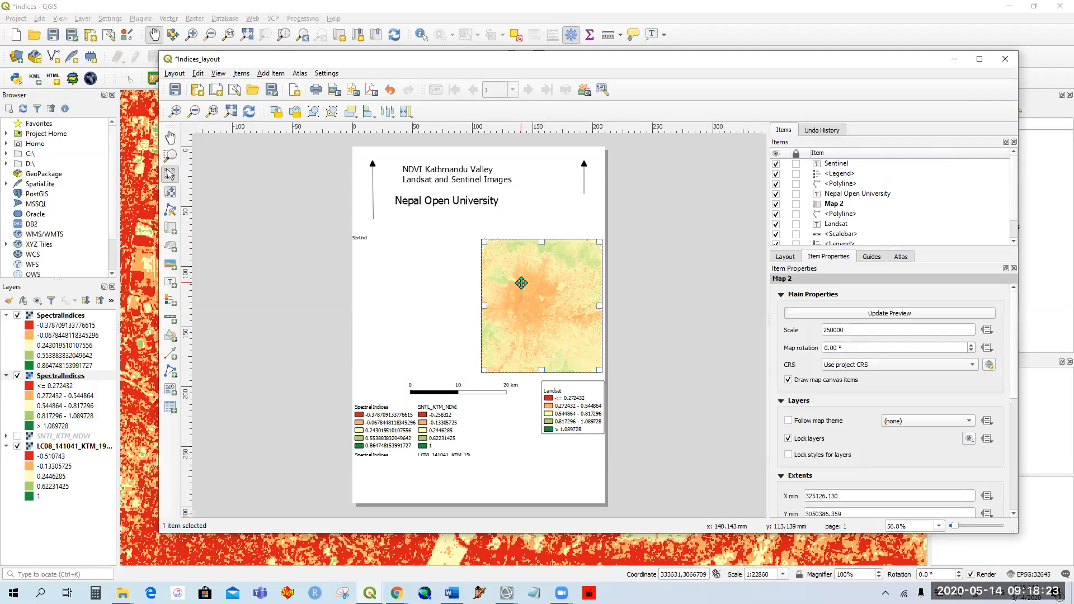
pyautogui.press('Delete')
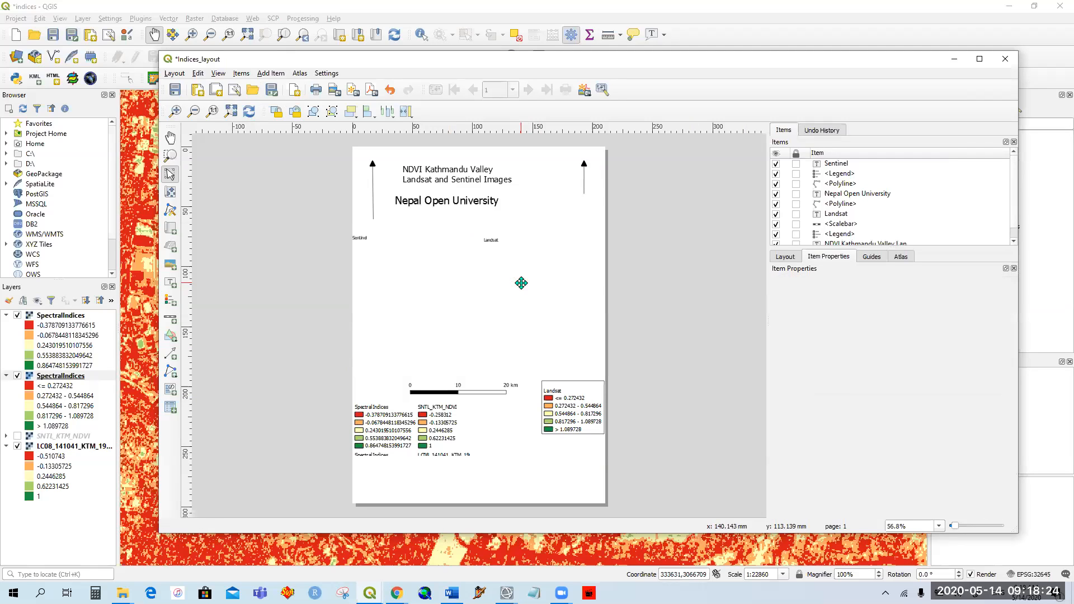
# Add a new map to the left half of the page, directly beneath the Sentinel label.
pyautogui.click(276, 75)
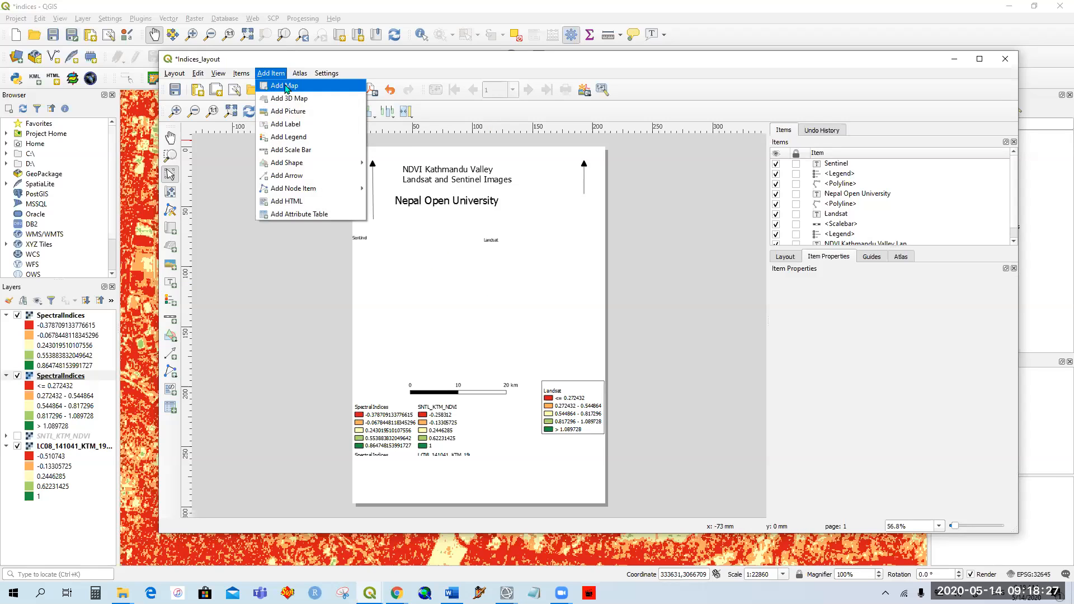
pyautogui.click(285, 86)
pyautogui.moveTo(352, 247); pyautogui.dragTo(463, 371)
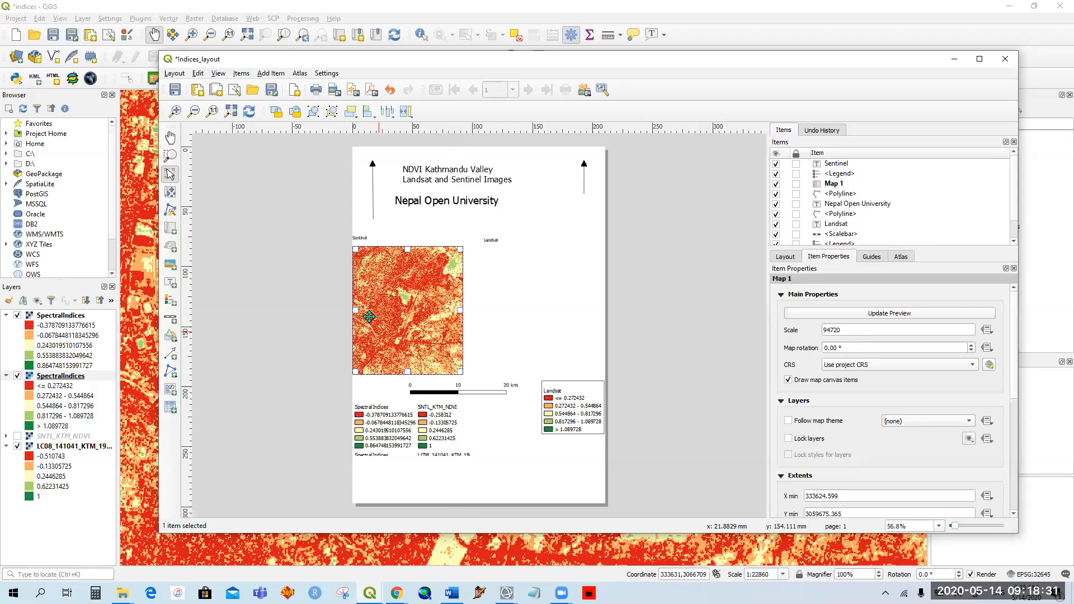
# Add a second map to the right half of the page, directly beneath the Landsat label.
pyautogui.click(270, 74)
pyautogui.click(296, 85)
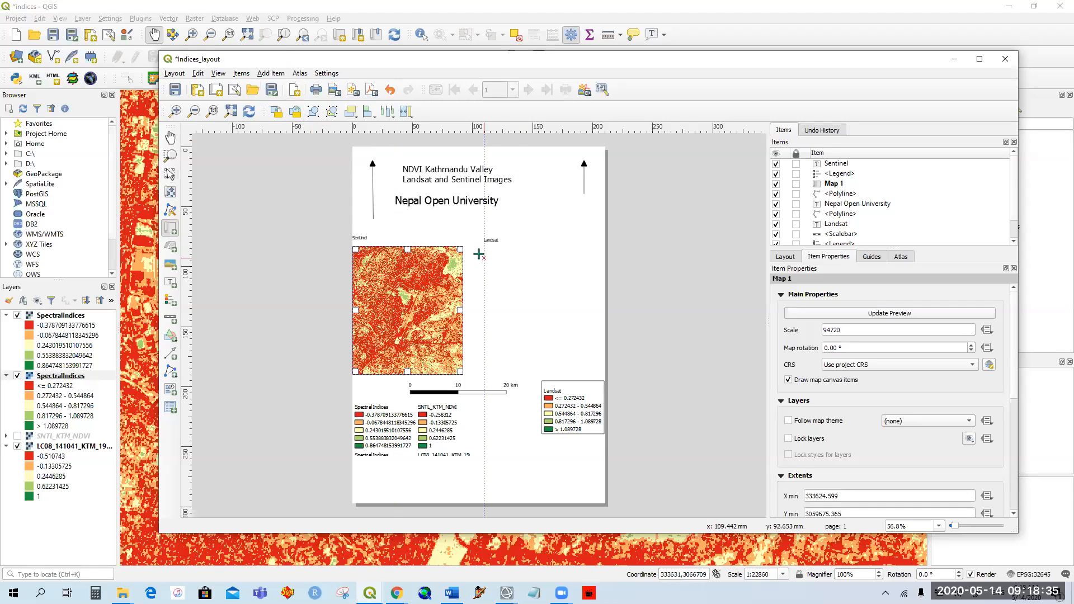
pyautogui.moveTo(479, 247); pyautogui.dragTo(594, 369)
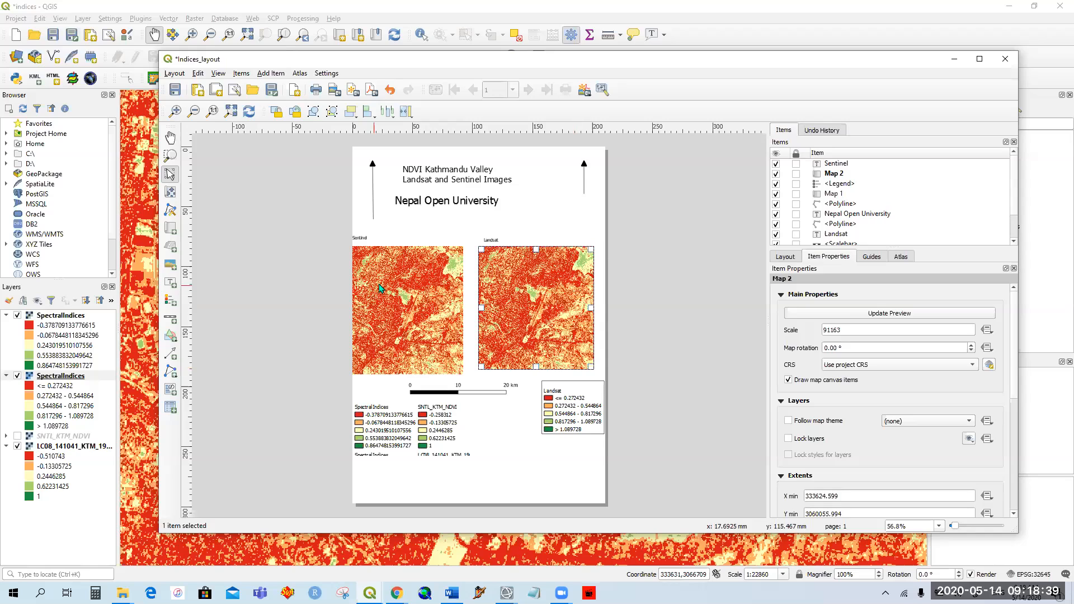
# Lock the layers of the map under the Sentinel label, and hide both SpectralIndices layers in the project.
pyautogui.click(415, 281)
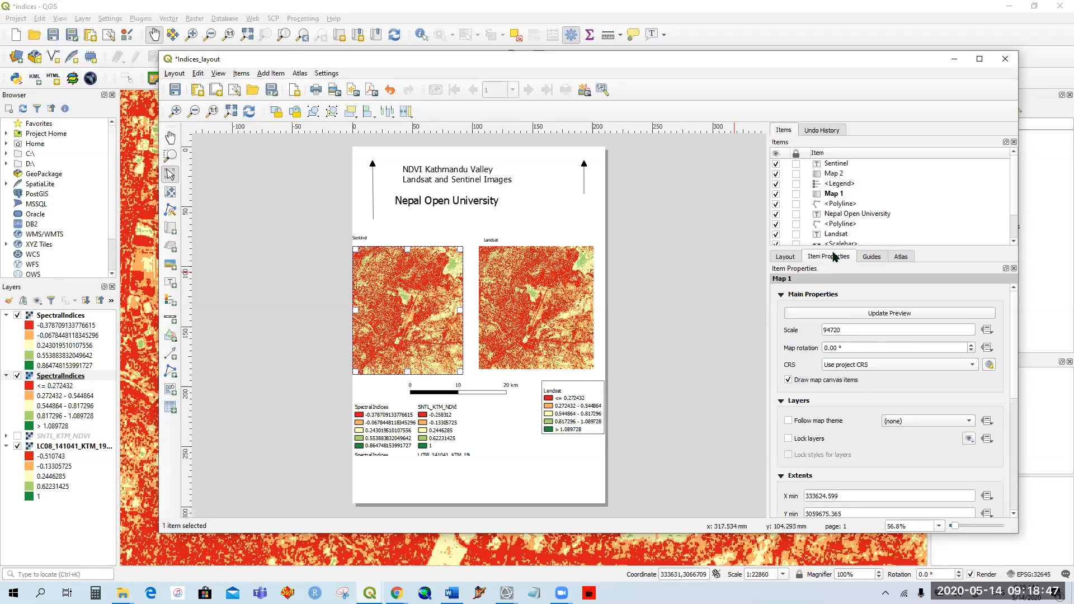
pyautogui.click(790, 439)
pyautogui.click(709, 45)
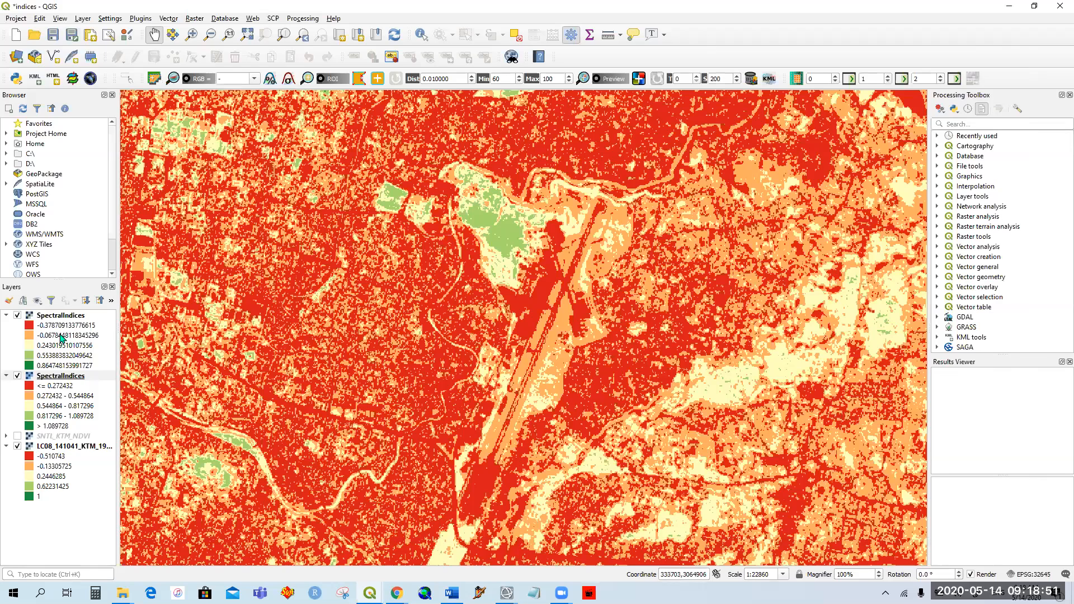
pyautogui.click(18, 315)
pyautogui.click(18, 376)
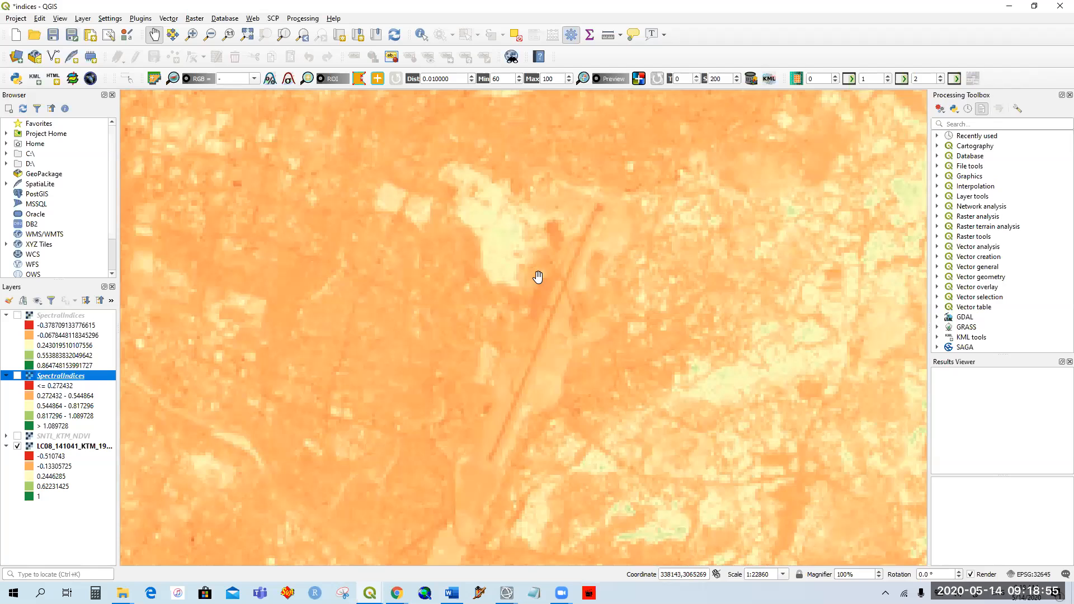
# Refresh the layout to redraw the map under the Landsat label with the LC08_141041 layer, and lock that map's layers.
pyautogui.click(370, 593)
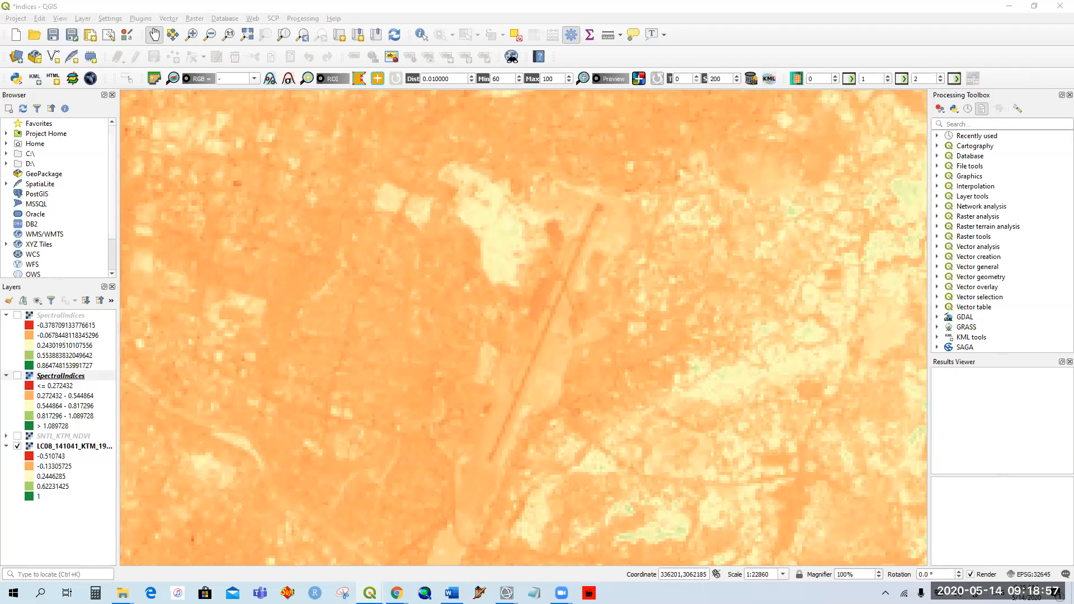
pyautogui.click(453, 540)
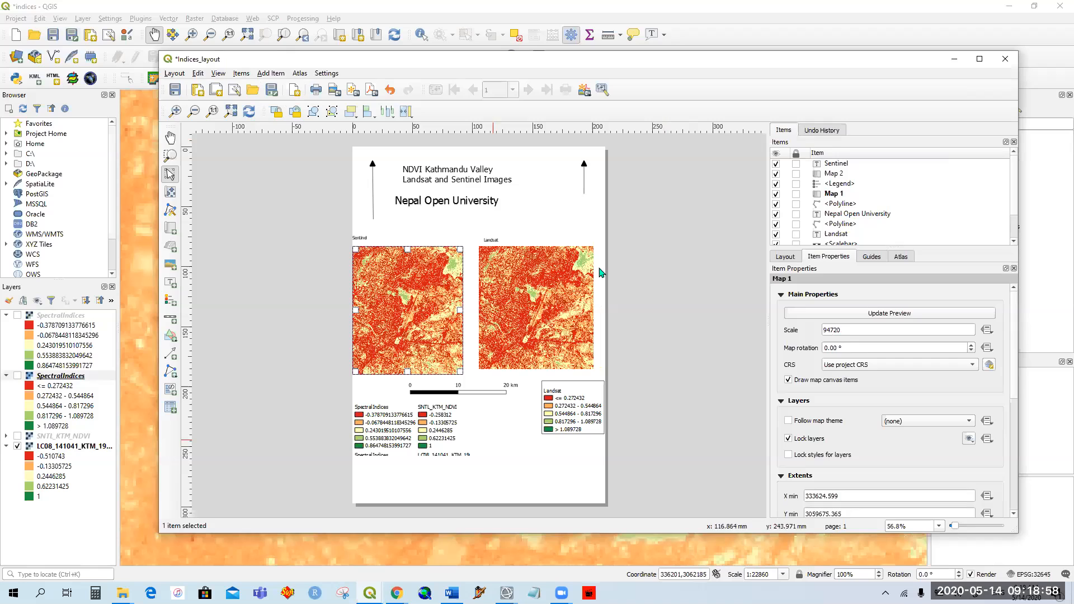
pyautogui.click(558, 299)
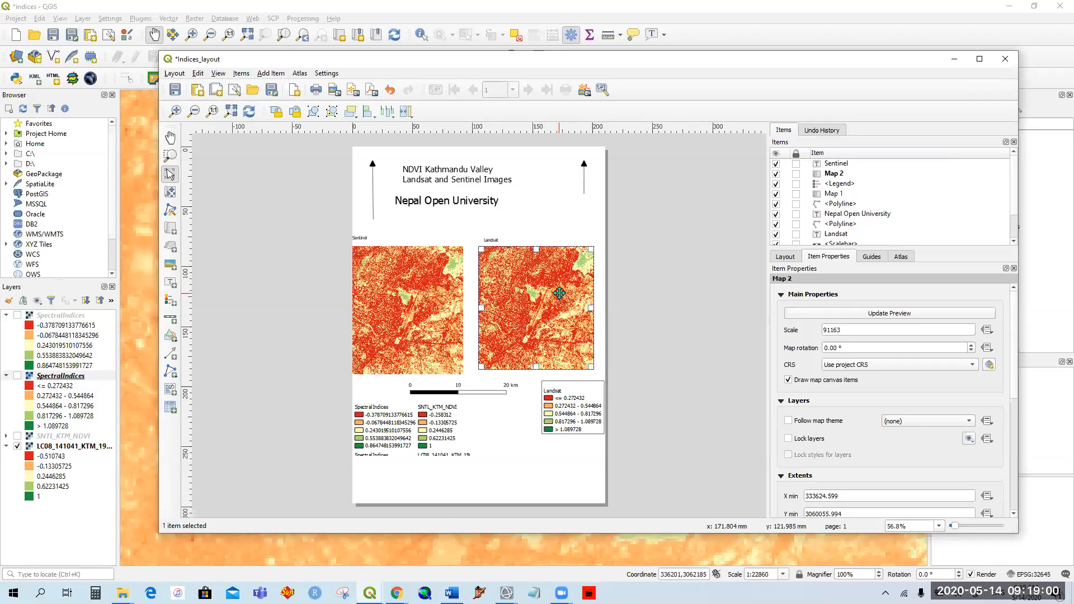
pyautogui.click(250, 115)
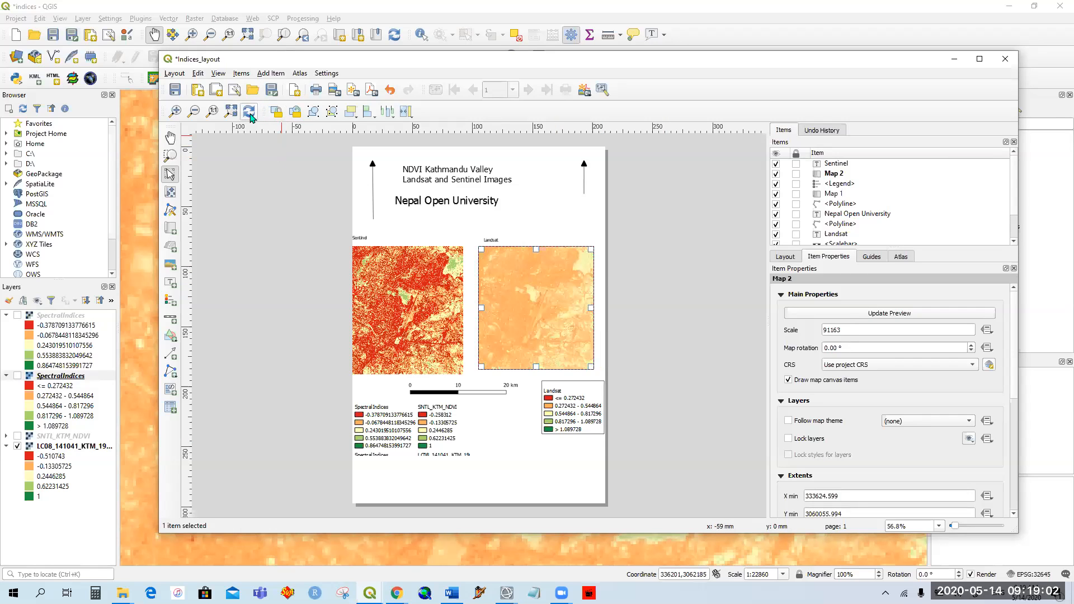
pyautogui.click(576, 220)
pyautogui.click(546, 302)
pyautogui.click(788, 440)
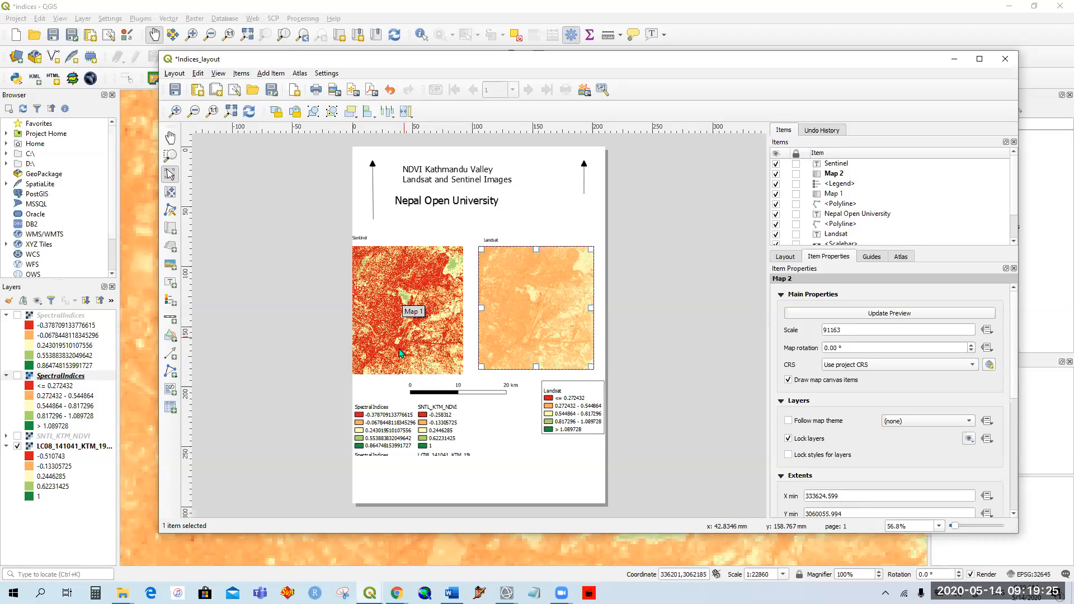
# Extend the lower edge of the Landsat map until it is level with the bottom of the Sentinel map.
pyautogui.moveTo(536, 367); pyautogui.dragTo(536, 372)
pyautogui.click(426, 331)
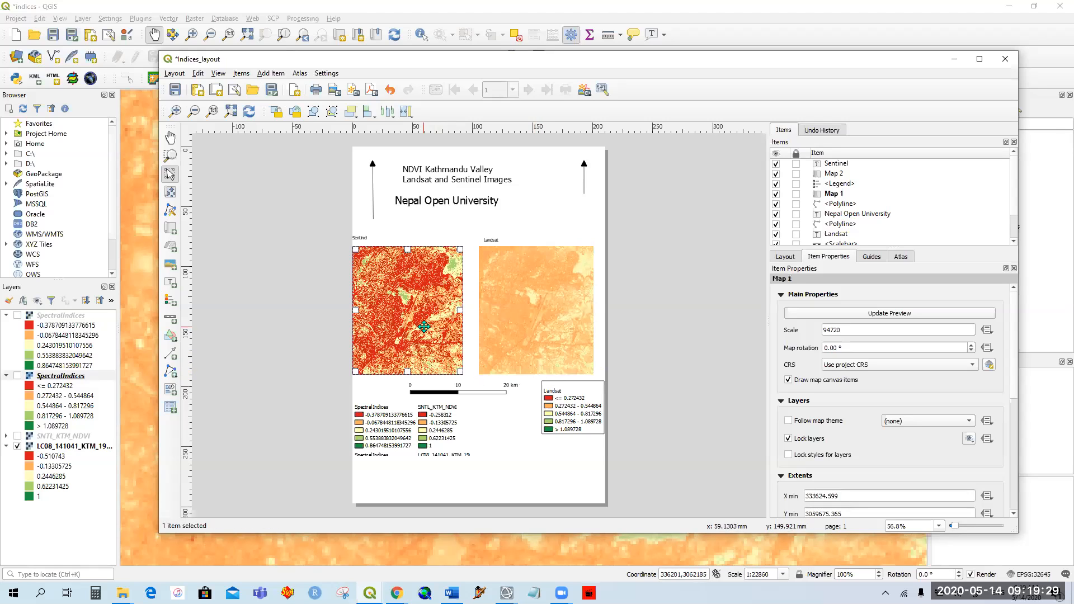
# Examine the properties of the scale bar and of the arrow beside the title, and quit the crashed program.
pyautogui.click(466, 392)
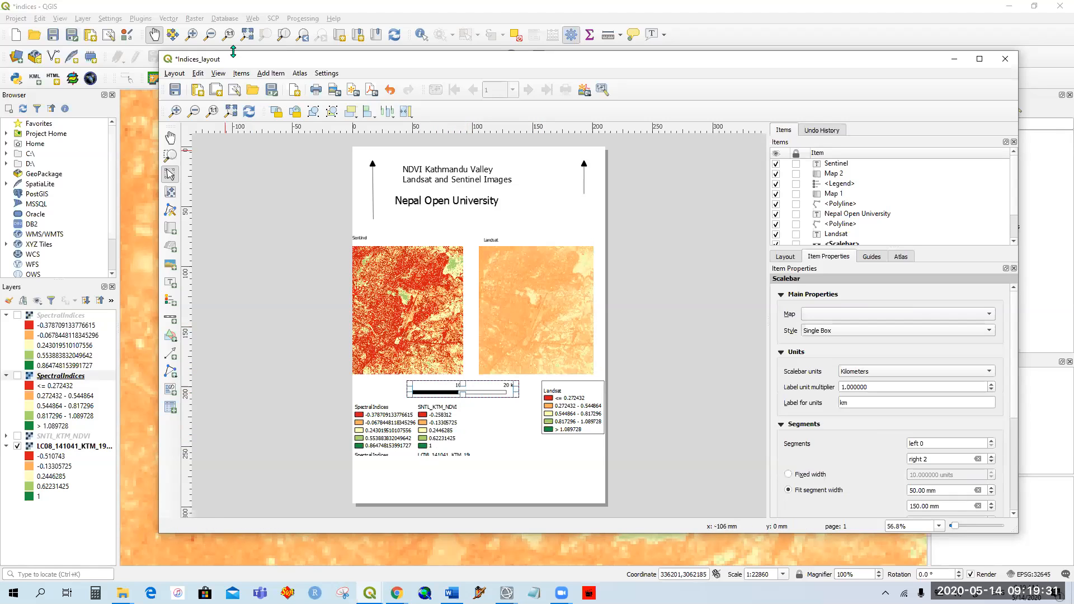
pyautogui.click(268, 222)
pyautogui.click(271, 74)
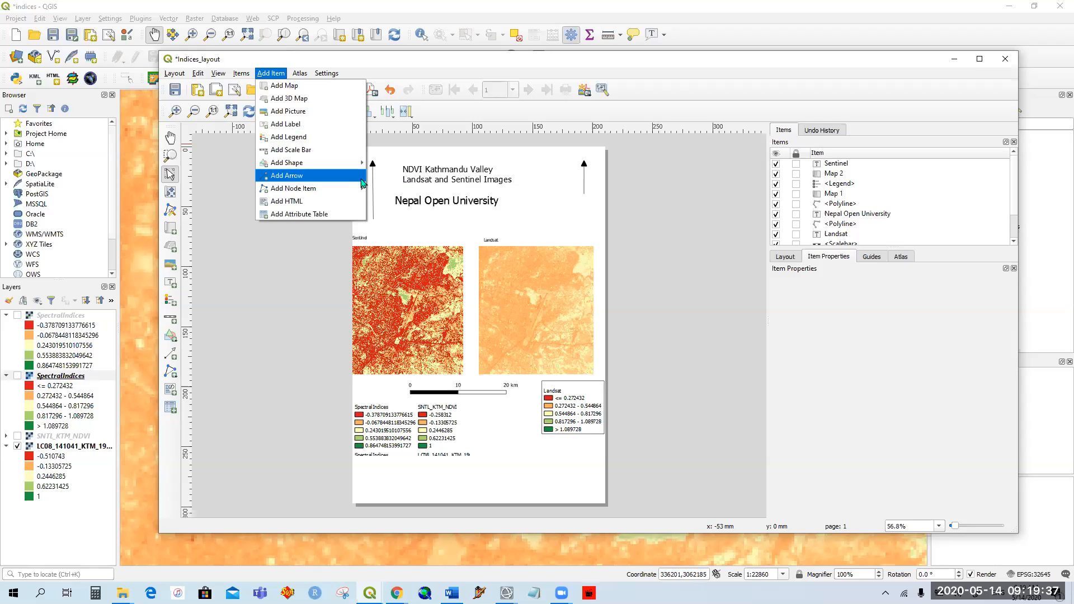
pyautogui.click(375, 185)
pyautogui.click(373, 168)
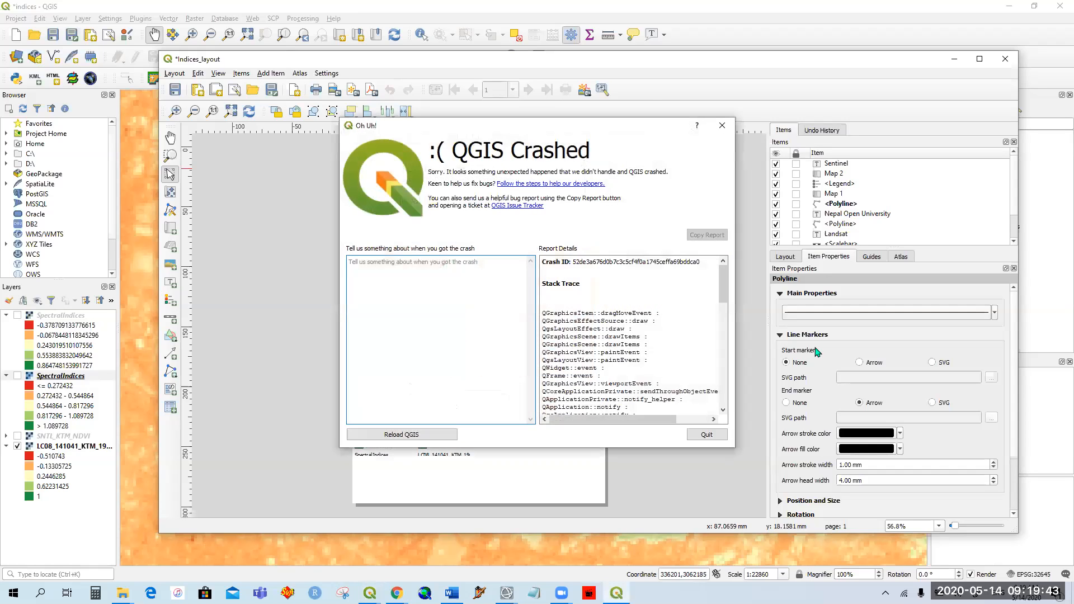
pyautogui.click(706, 435)
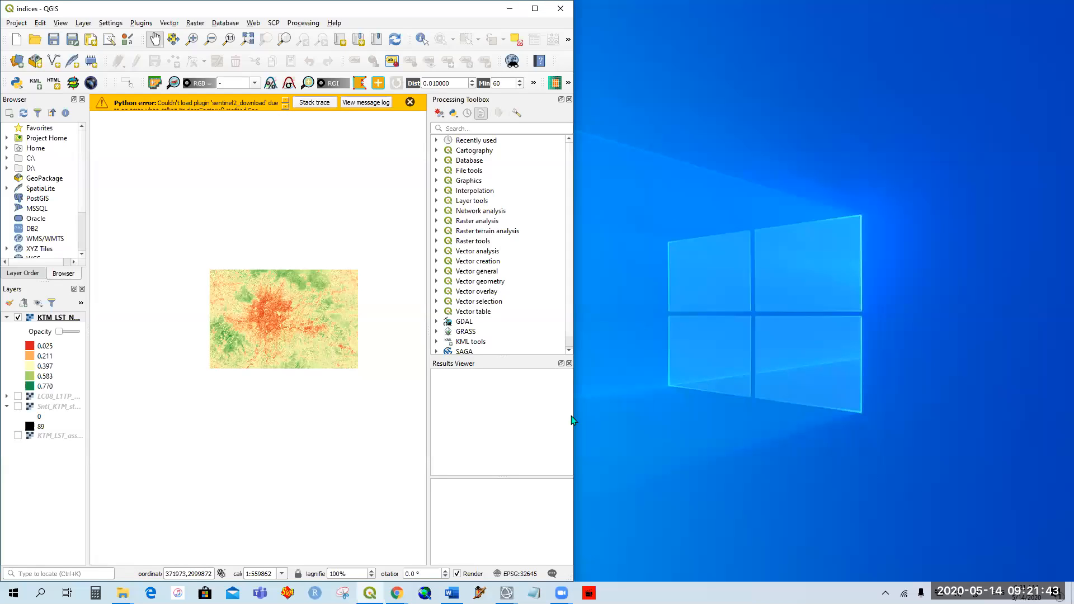
# Dismiss the plugin error, maximize the main window and frame the KTM_LST_NDVI_1 raster around the city and airport runway.
pyautogui.click(410, 102)
pyautogui.scroll(2, 281, 330)
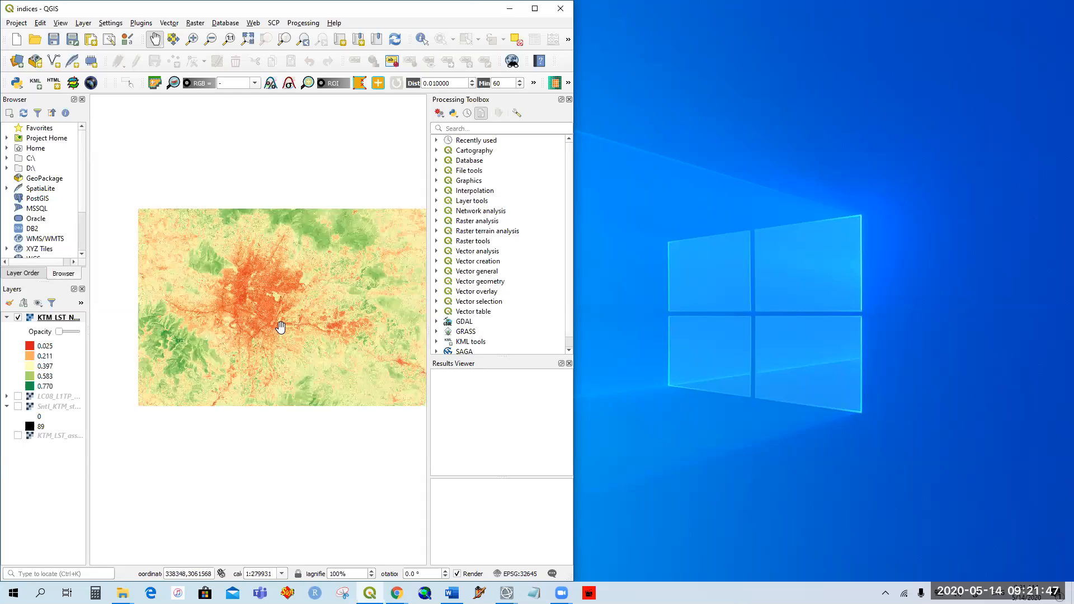
pyautogui.scroll(2, 281, 327)
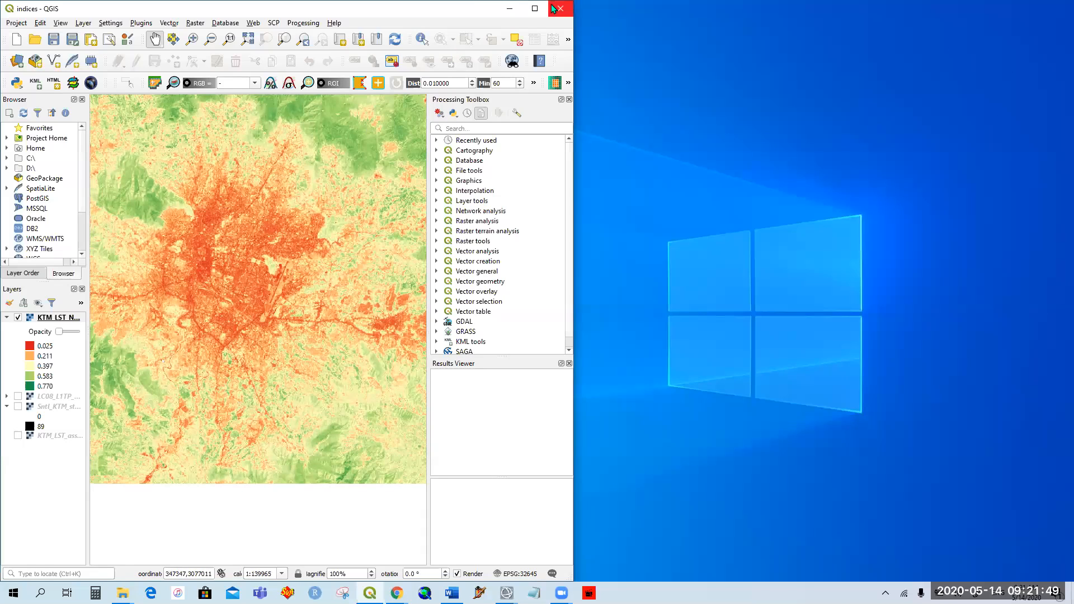
pyautogui.doubleClick(530, 9)
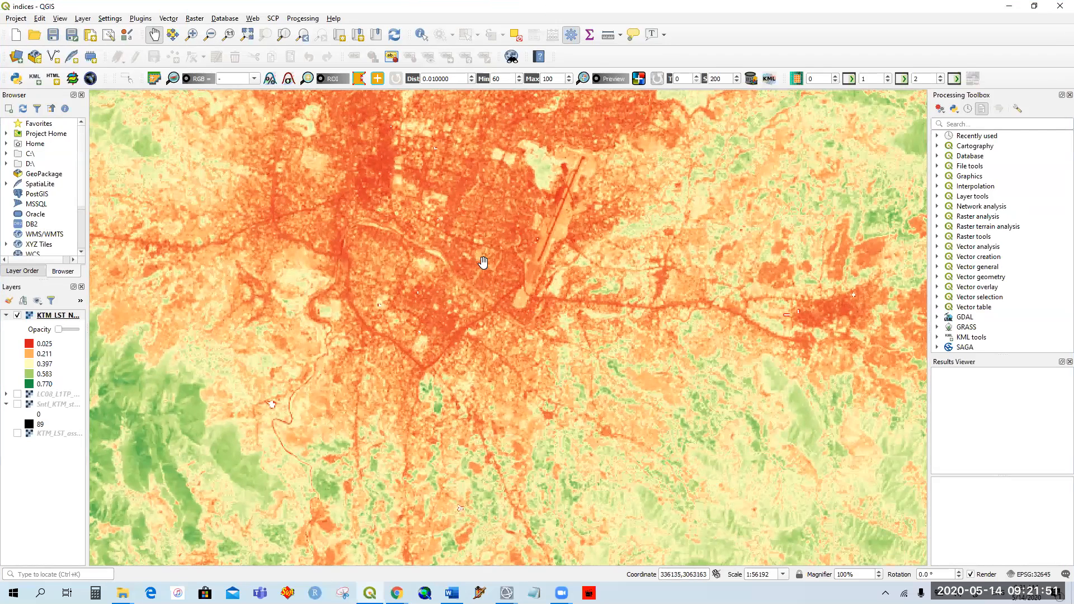
pyautogui.moveTo(481, 260); pyautogui.dragTo(477, 307)
pyautogui.moveTo(462, 260); pyautogui.dragTo(469, 315)
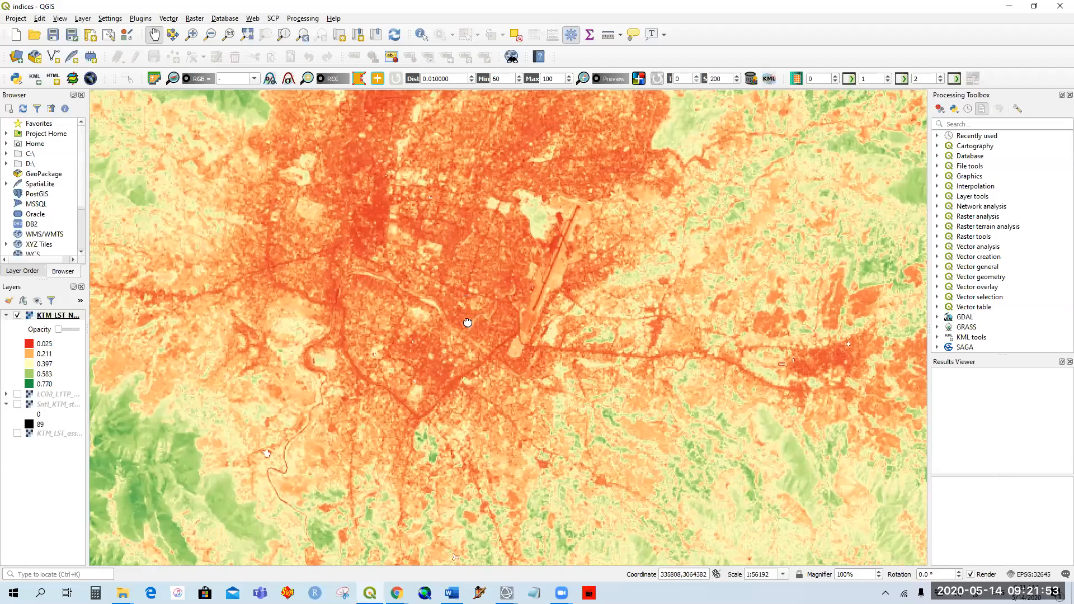
pyautogui.moveTo(486, 268); pyautogui.dragTo(485, 298)
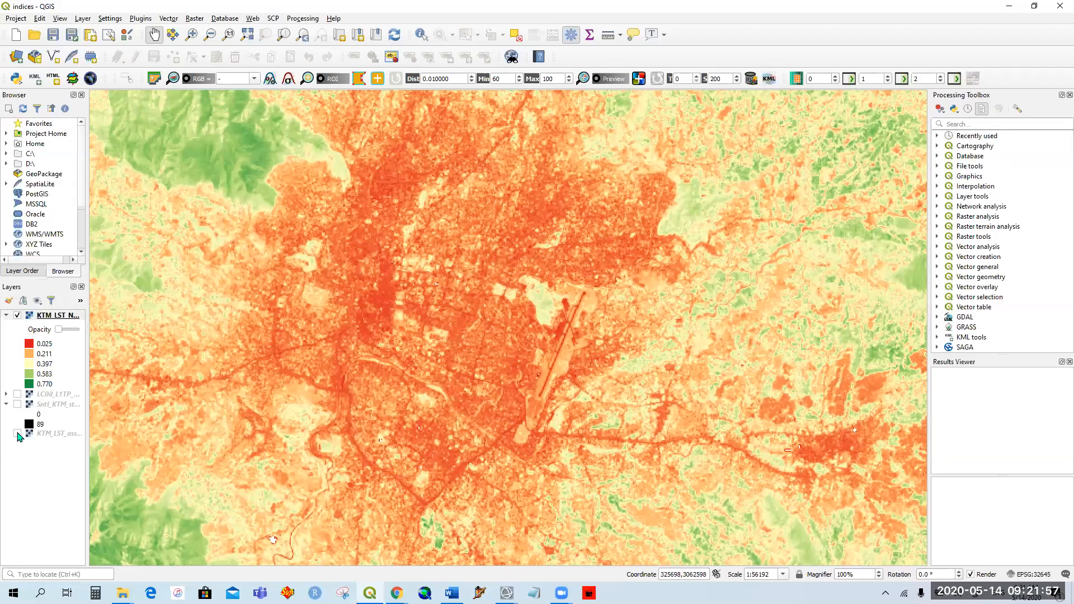
# View the KTM_LST_assignment2 and LC08_L1TP rasters one at a time, and return to showing only KTM_LST_NDVI_1.
pyautogui.click(17, 434)
pyautogui.click(17, 315)
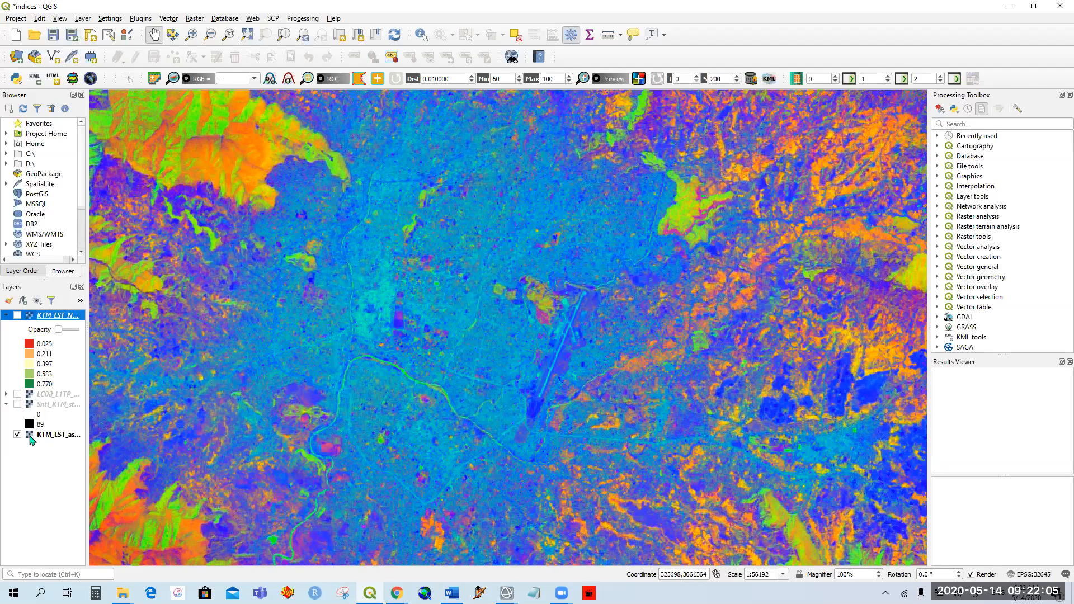
pyautogui.click(17, 435)
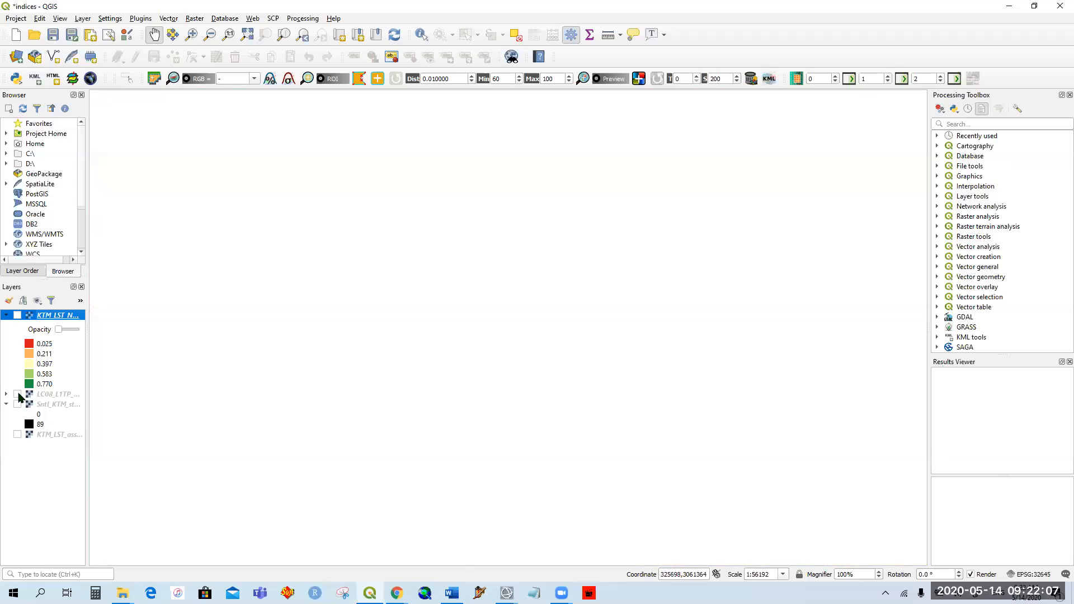
pyautogui.click(17, 395)
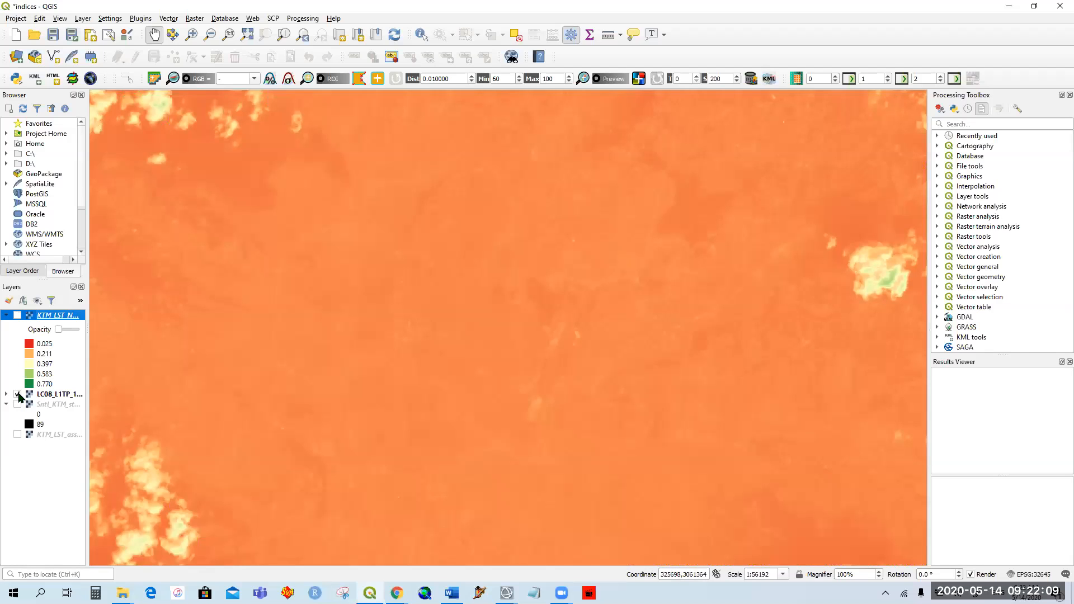
pyautogui.click(17, 395)
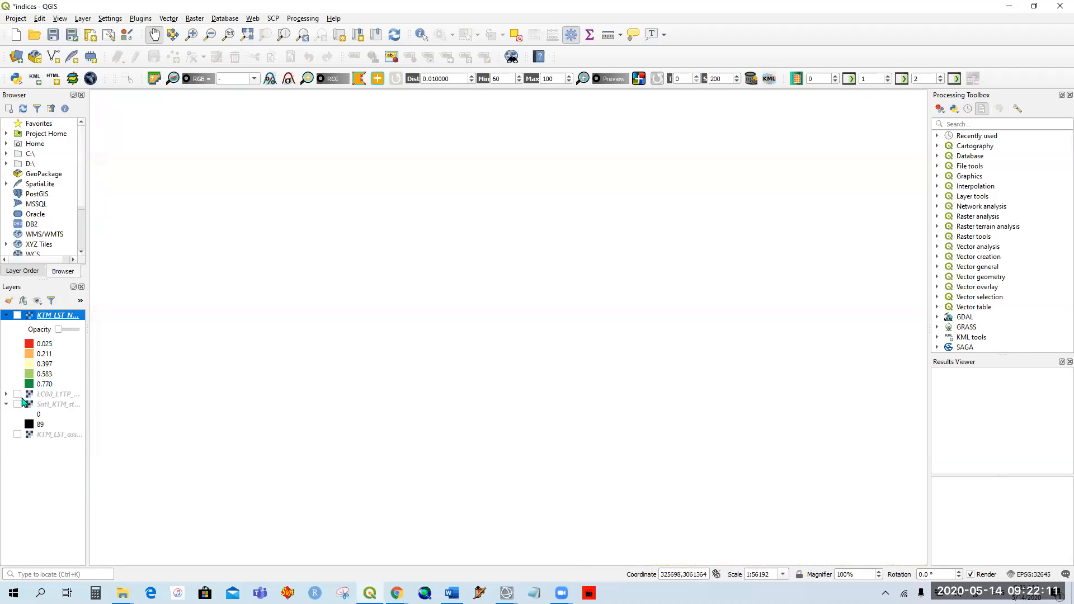
pyautogui.click(17, 316)
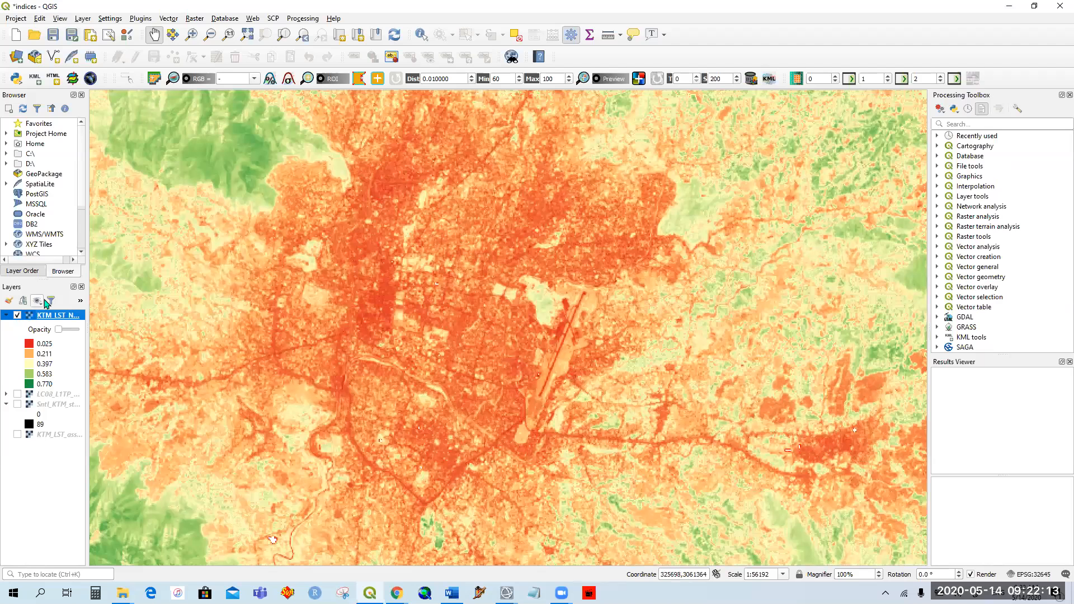
# Turn on the Sntl_KTM_stack_NDWI layer and set its symbology to singleband pseudocolor with the red-to-green color ramp.
pyautogui.click(18, 404)
pyautogui.click(17, 315)
pyautogui.click(17, 316)
pyautogui.rightClick(60, 405)
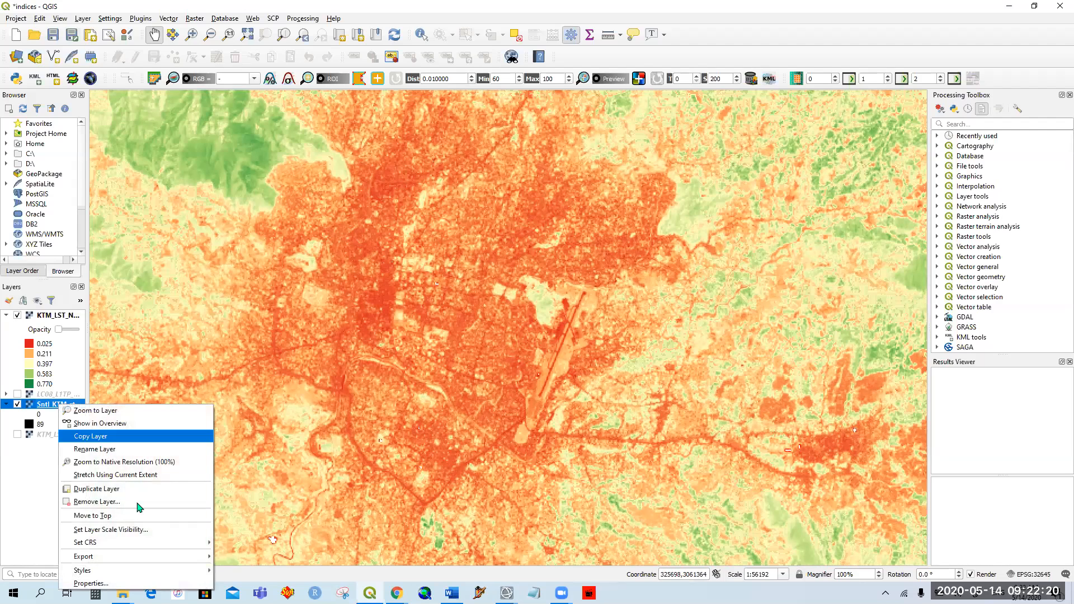
pyautogui.click(146, 581)
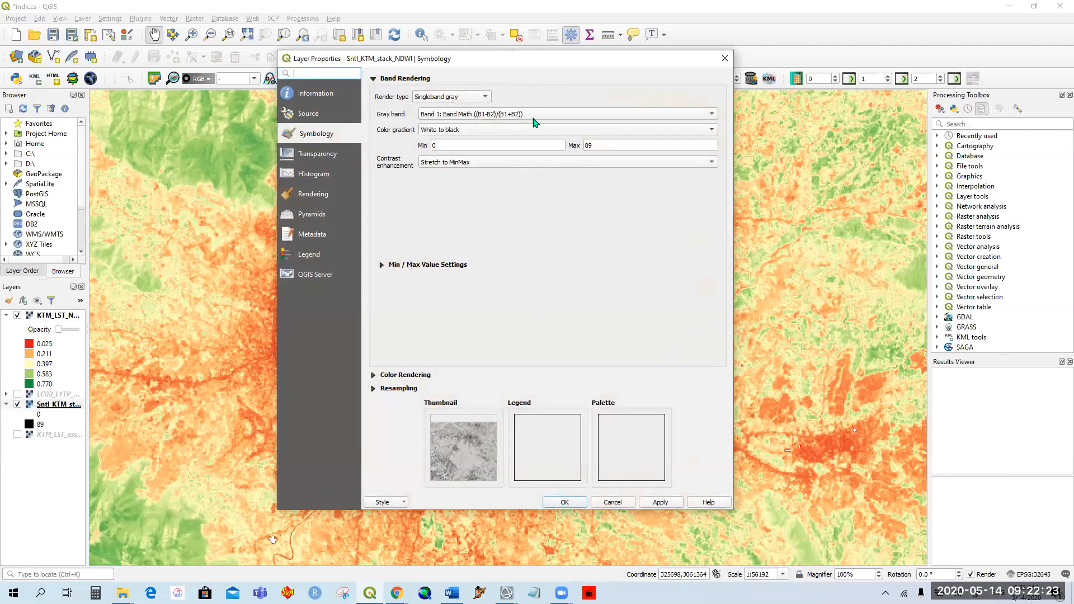
pyautogui.click(483, 99)
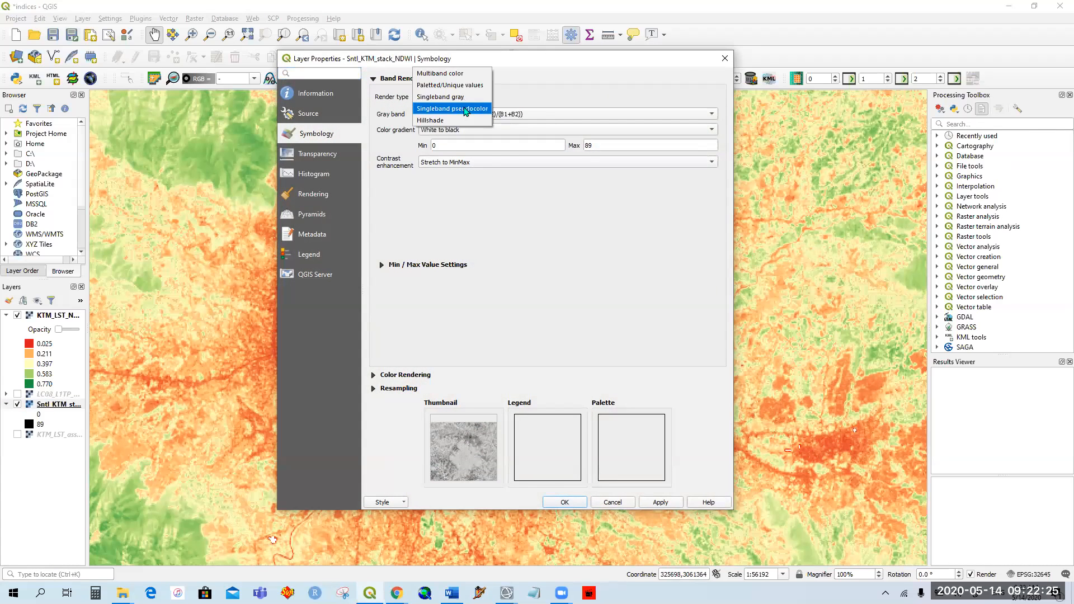
pyautogui.click(482, 109)
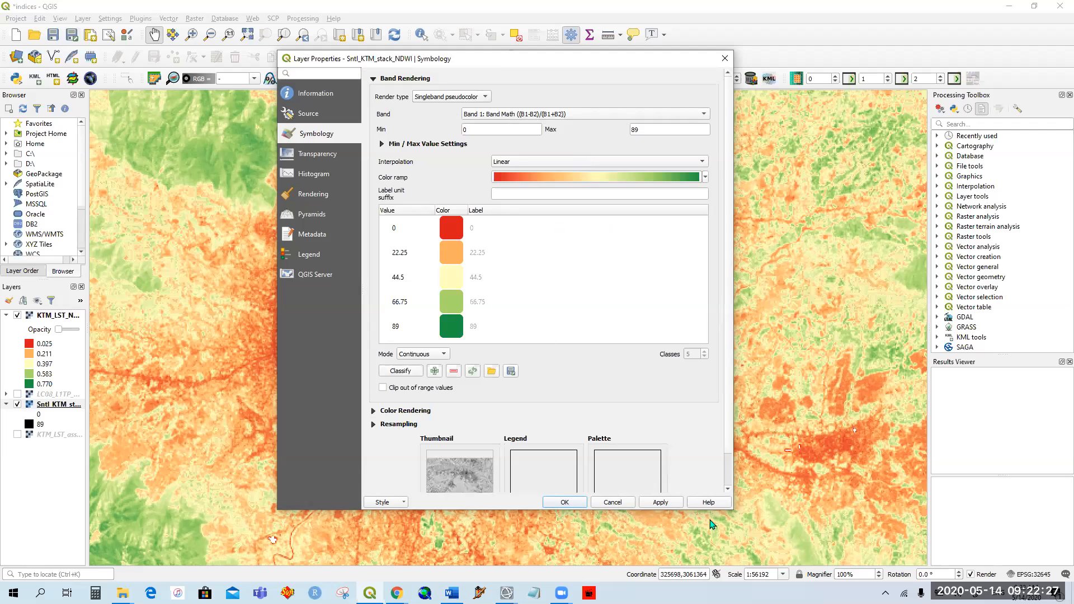
pyautogui.click(659, 502)
pyautogui.click(565, 502)
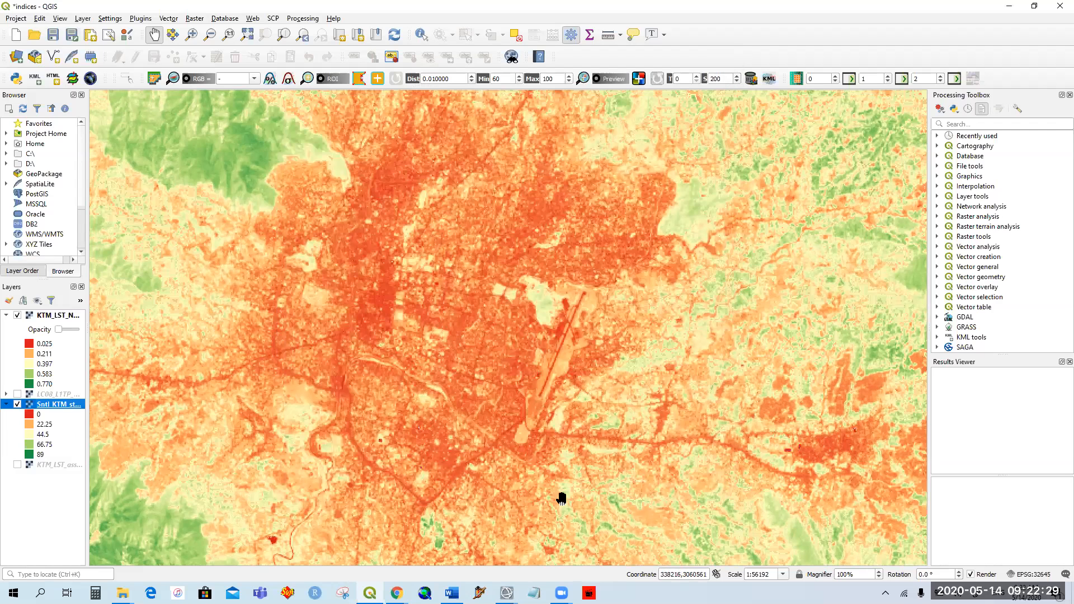
# Hide the KTM_LST_NDVI_1 layer and review the symbology settings of the Sntl_KTM_stack_NDWI layer.
pyautogui.click(18, 316)
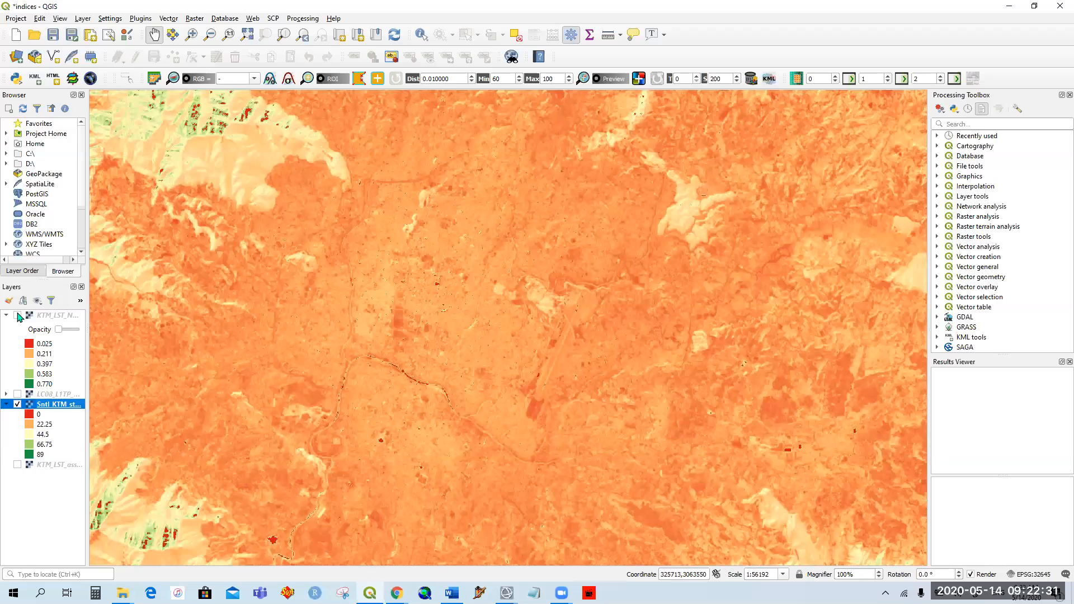
pyautogui.rightClick(61, 407)
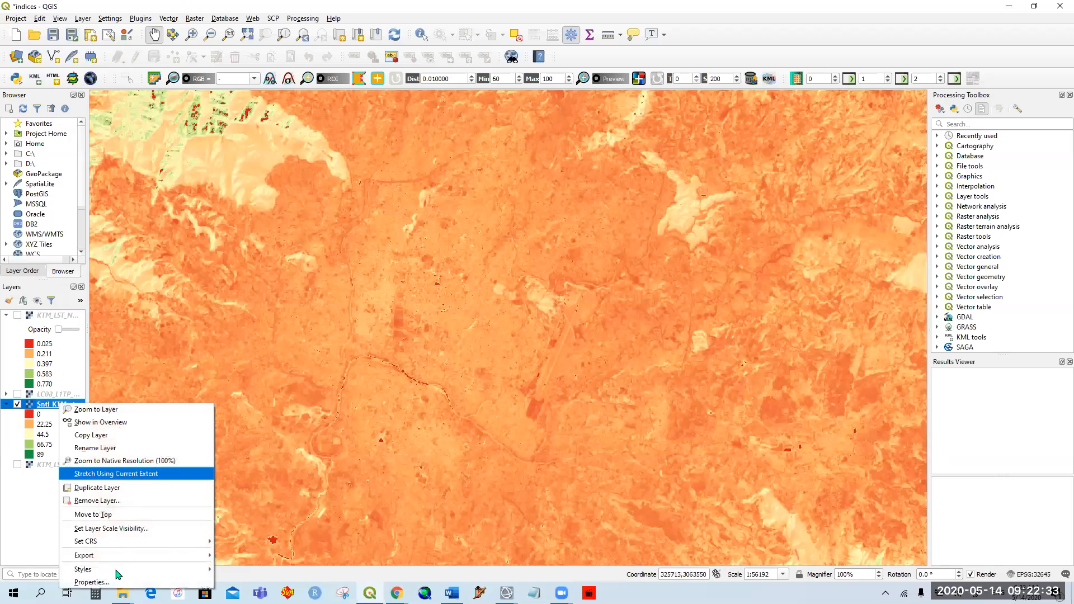
pyautogui.click(115, 582)
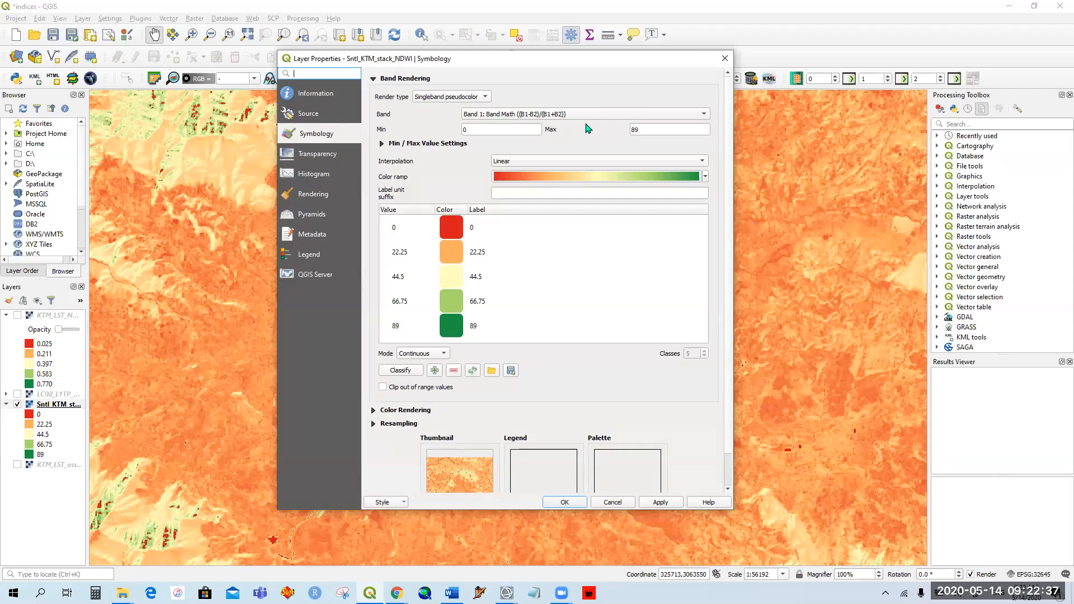
pyautogui.click(725, 58)
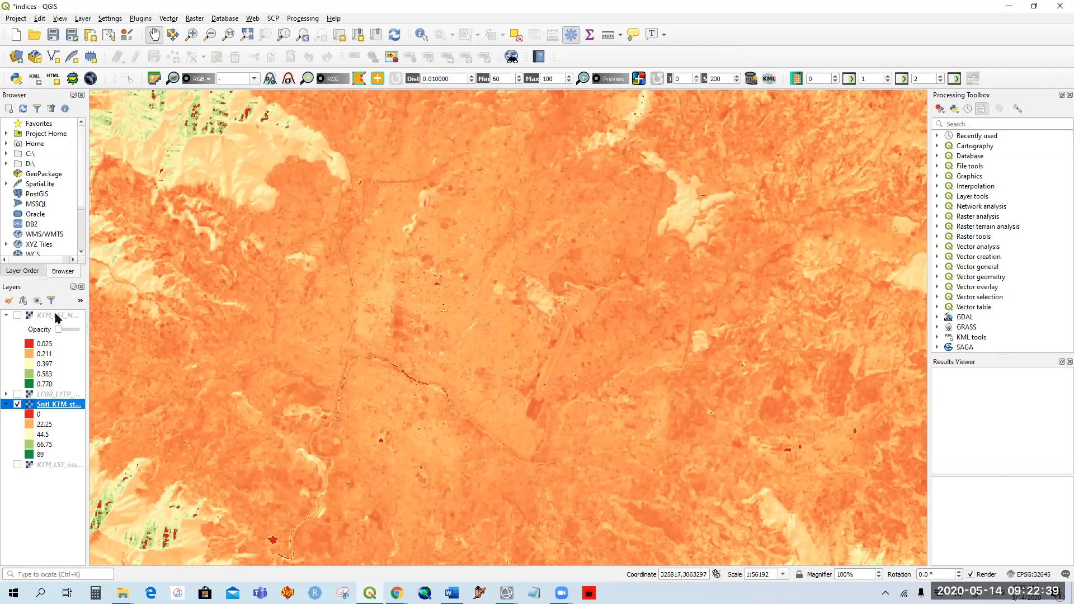
# Widen the layer list until the full layer names are readable.
pyautogui.moveTo(87, 319); pyautogui.dragTo(187, 324)
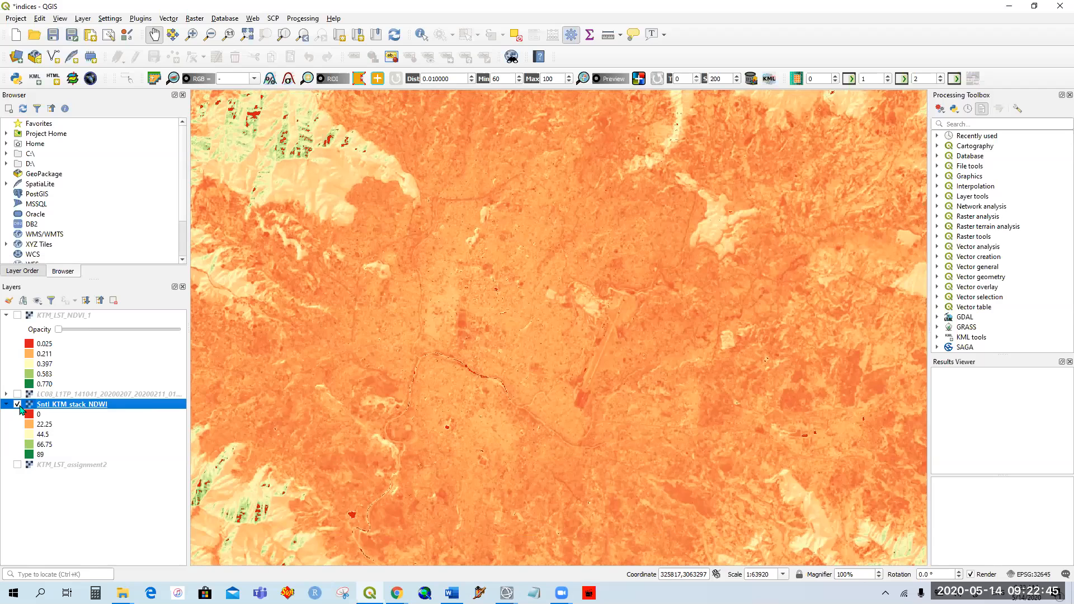
# Remove the LC08_L1TP, Sntl_KTM_stack_NDWI and KTM_LST_assignment2 layers from the project, keeping only KTM_LST_NDVI_1.
pyautogui.click(18, 405)
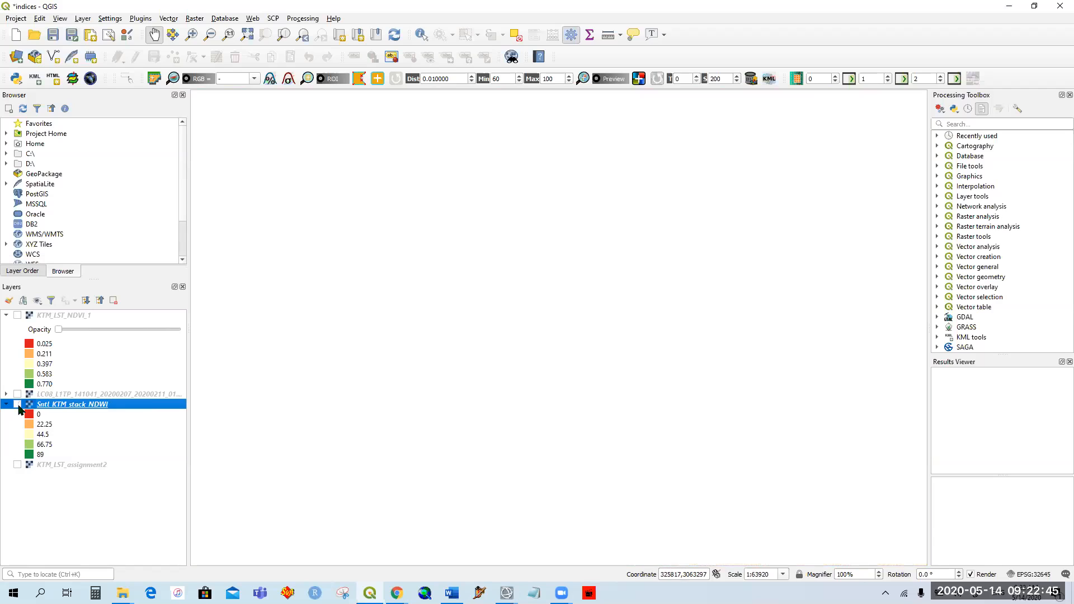
pyautogui.click(81, 395)
pyautogui.click(113, 300)
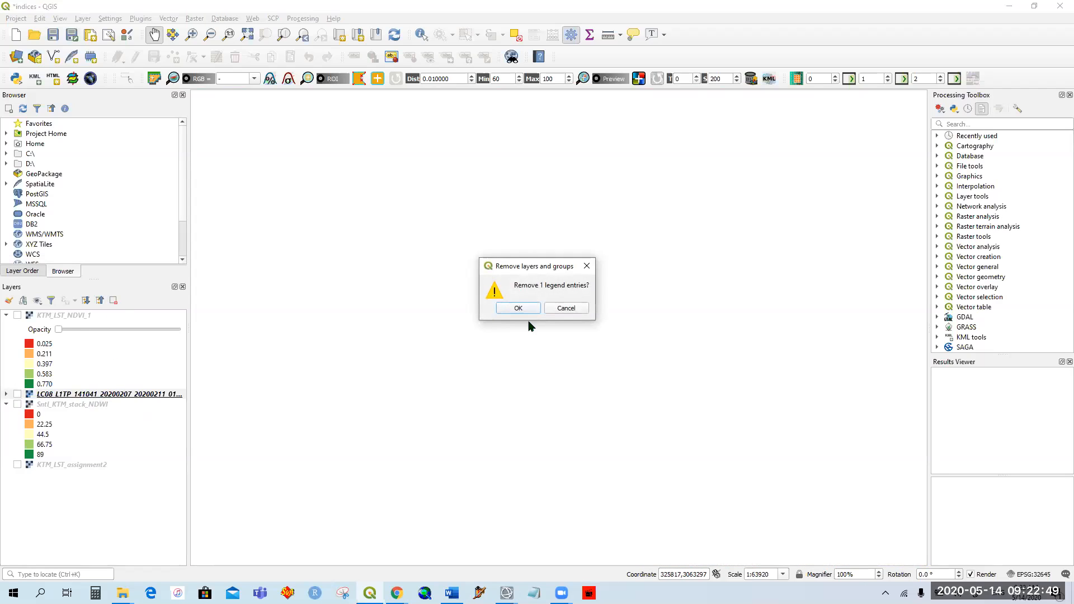
pyautogui.click(529, 307)
pyautogui.click(75, 395)
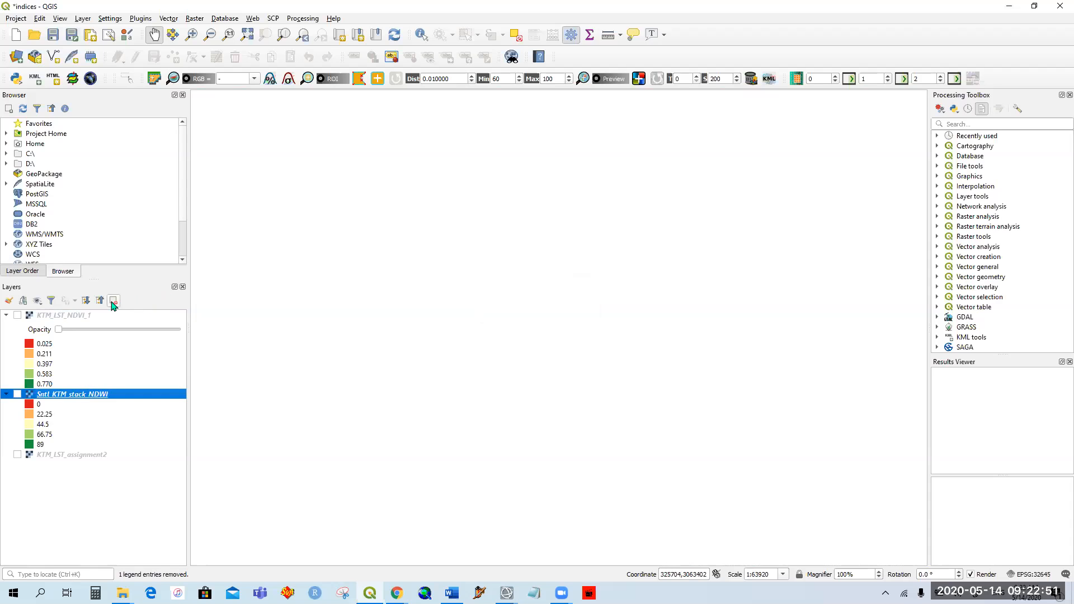
pyautogui.click(113, 300)
pyautogui.click(518, 307)
pyautogui.click(80, 395)
pyautogui.click(113, 301)
pyautogui.click(512, 309)
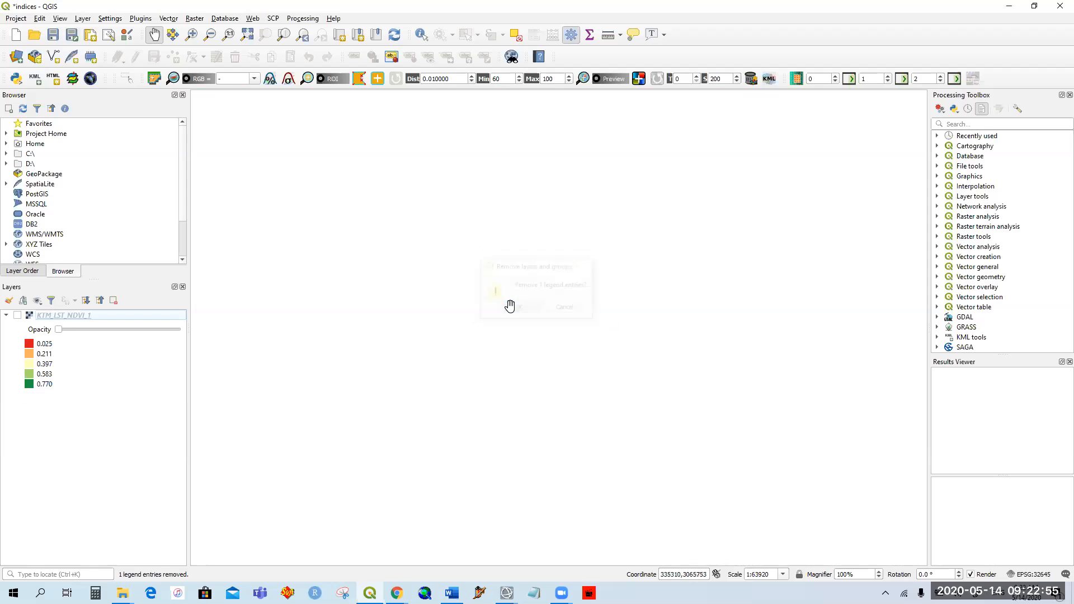
# Start adding a raster layer and open the file browser for its dataset.
pyautogui.click(85, 19)
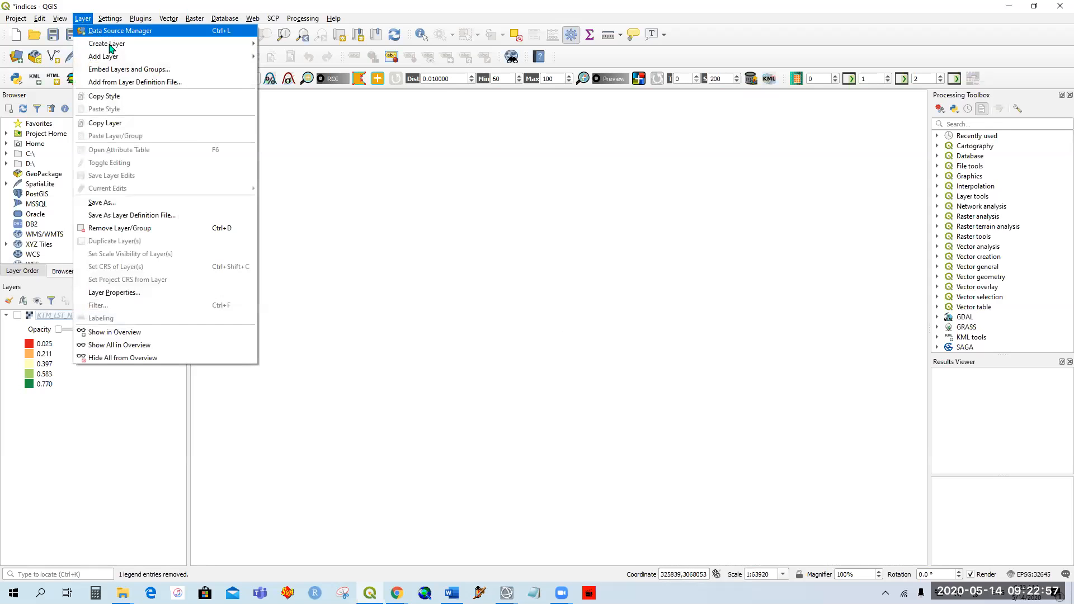
pyautogui.moveTo(134, 58)
pyautogui.click(385, 70)
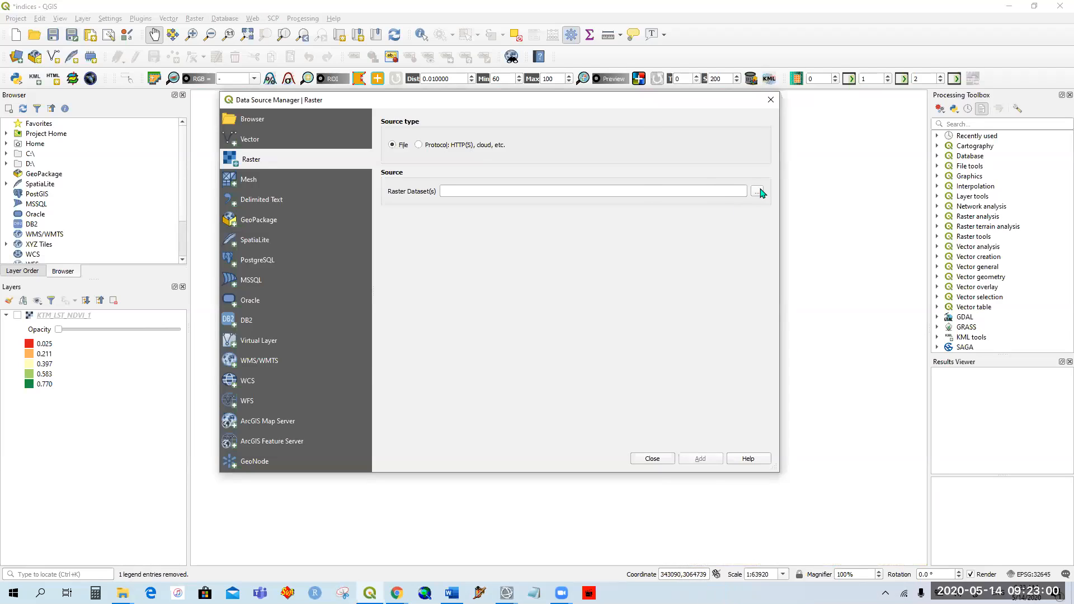
pyautogui.click(760, 192)
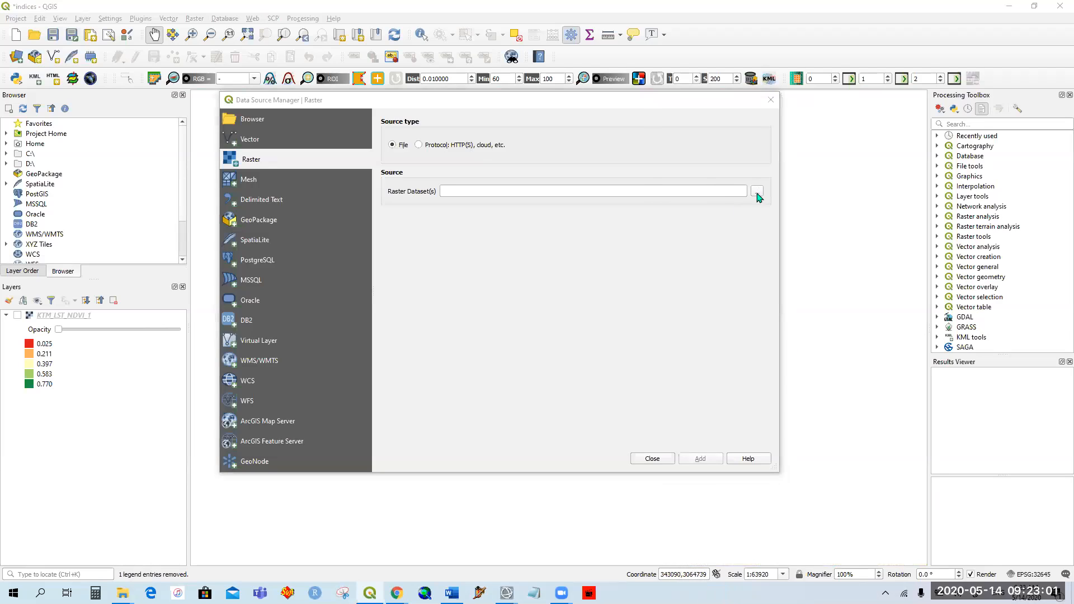
# Look through the Indices subfolder of the Result folder for a Sentinel index raster of Kathmandu.
pyautogui.scroll(-8, 524, 240)
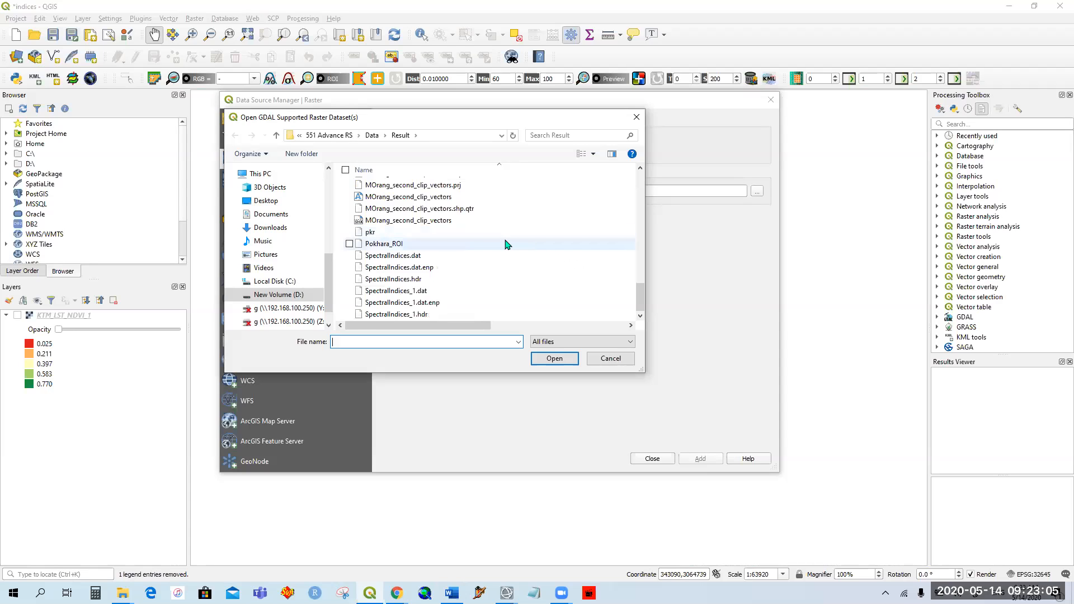
pyautogui.scroll(6, 509, 243)
pyautogui.scroll(10, 508, 244)
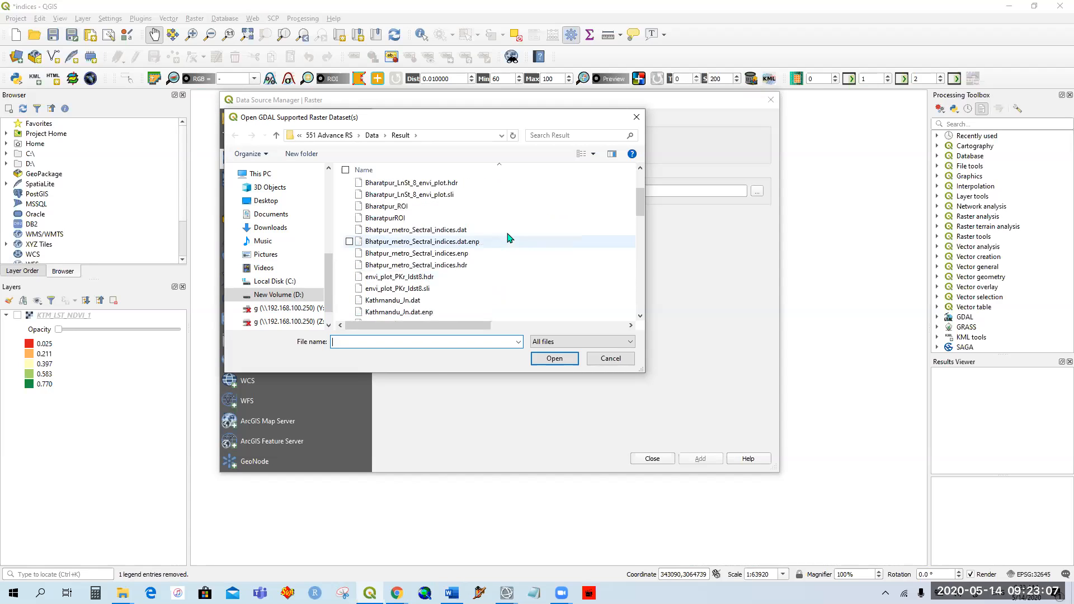
pyautogui.doubleClick(421, 199)
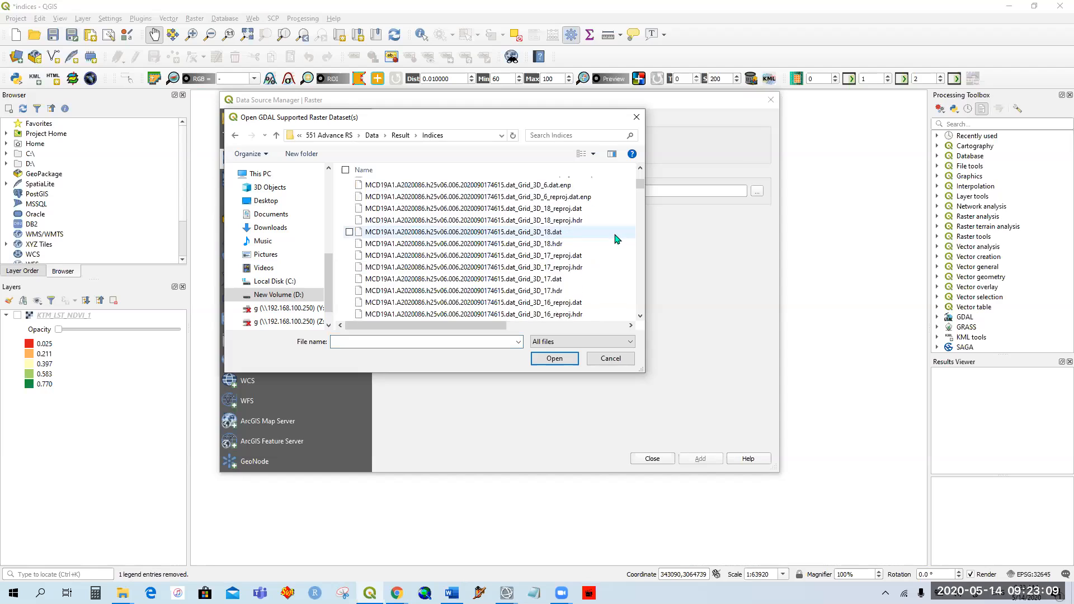
pyautogui.scroll(-5, 614, 237)
pyautogui.scroll(1, 615, 239)
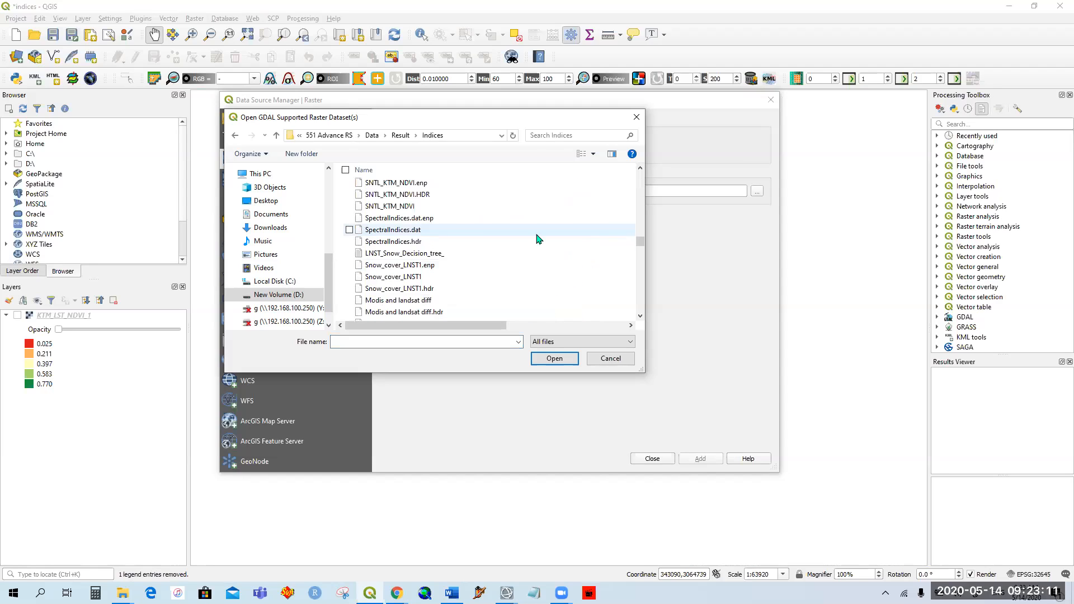
pyautogui.click(422, 207)
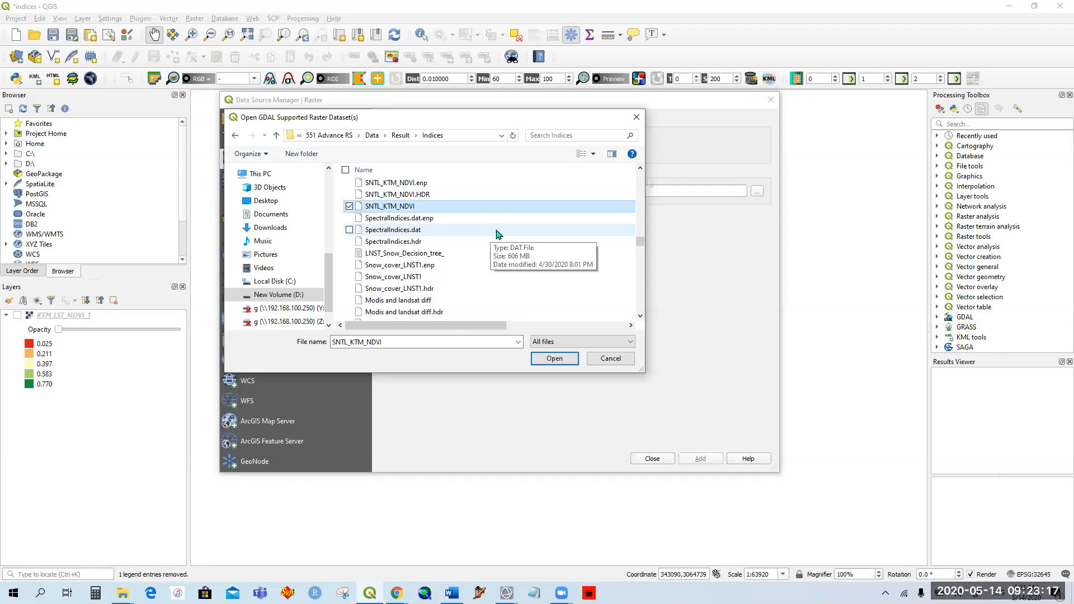
pyautogui.scroll(-8, 498, 234)
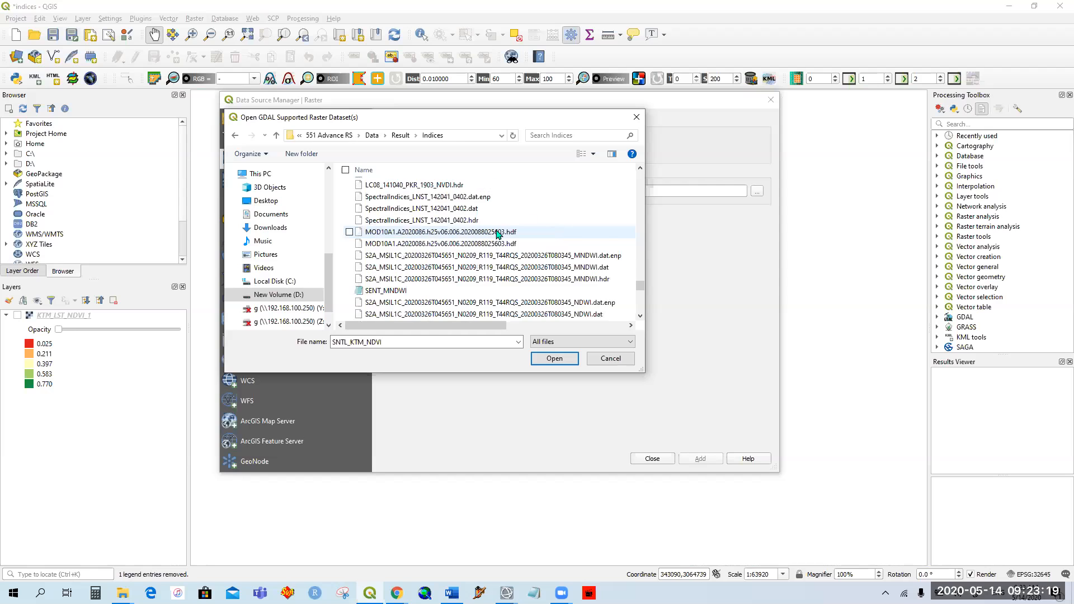
pyautogui.scroll(-5, 498, 234)
pyautogui.scroll(-4, 498, 234)
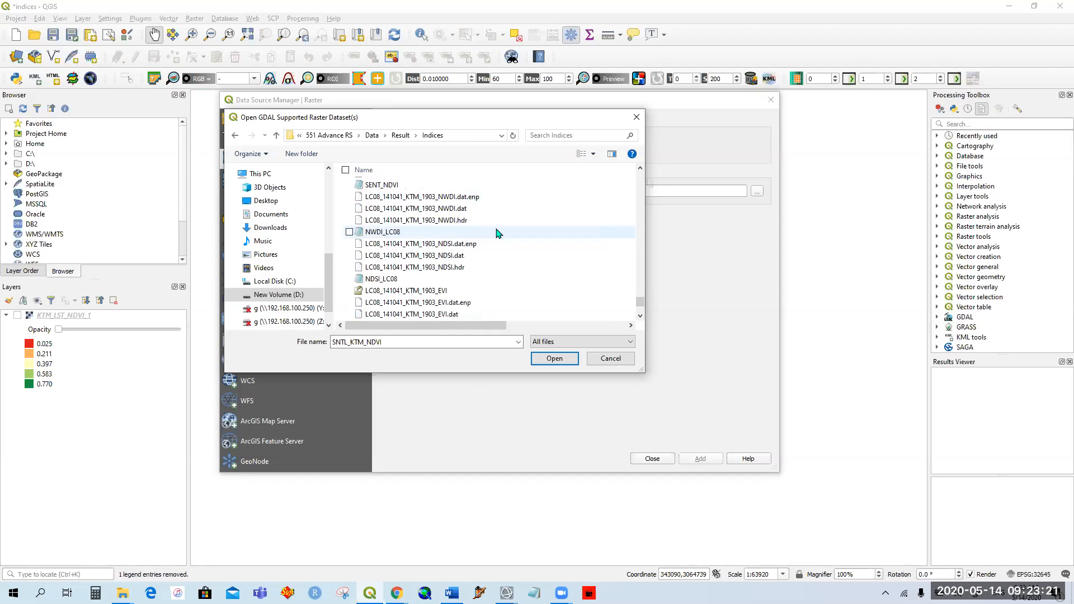
pyautogui.scroll(10, 498, 234)
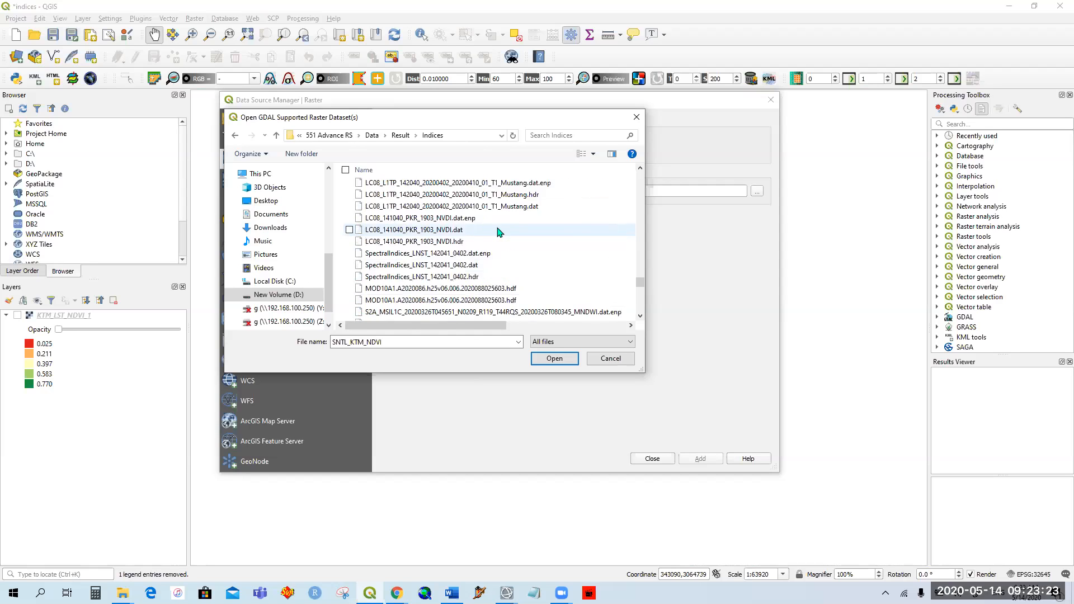
pyautogui.scroll(-10, 498, 231)
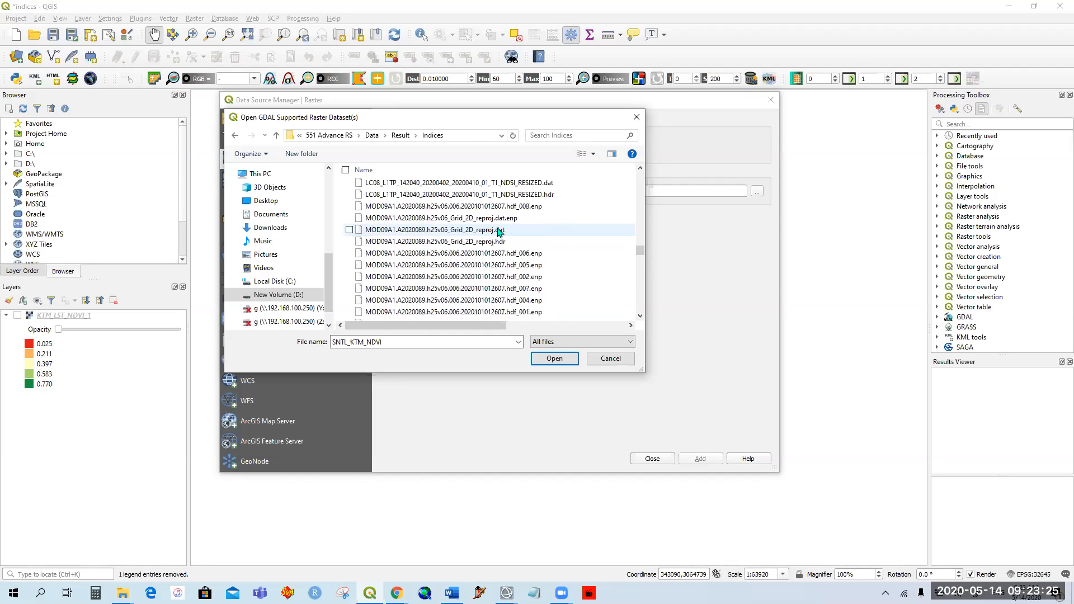
pyautogui.scroll(2, 499, 230)
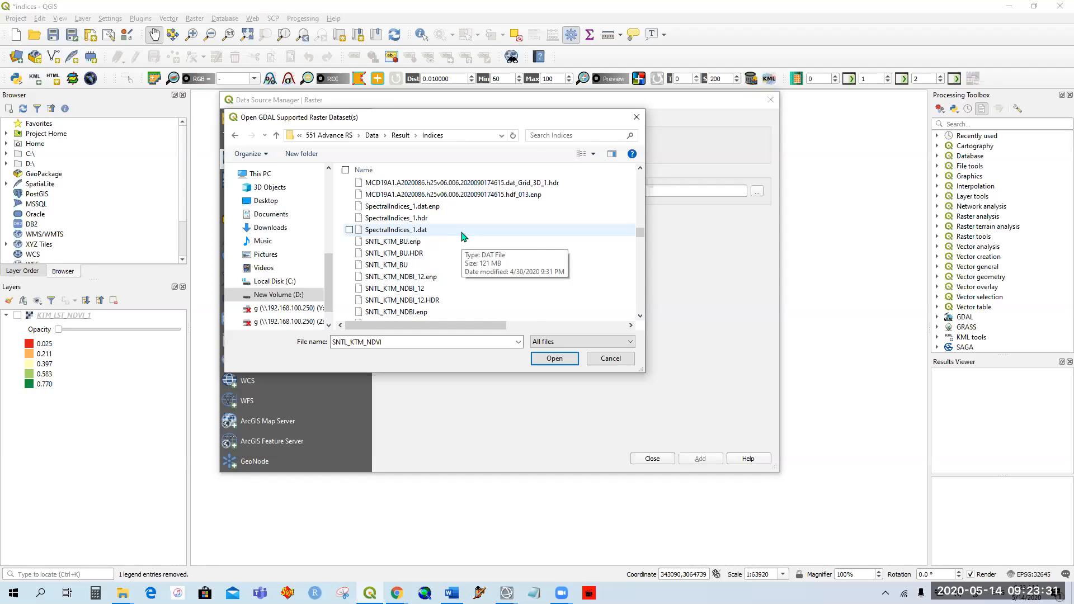
# Add the raster Sntl_KTM_stack_indices.dat from the Assignment_2 folder inside Result to the project.
pyautogui.click(400, 135)
pyautogui.doubleClick(398, 189)
pyautogui.scroll(-3, 463, 242)
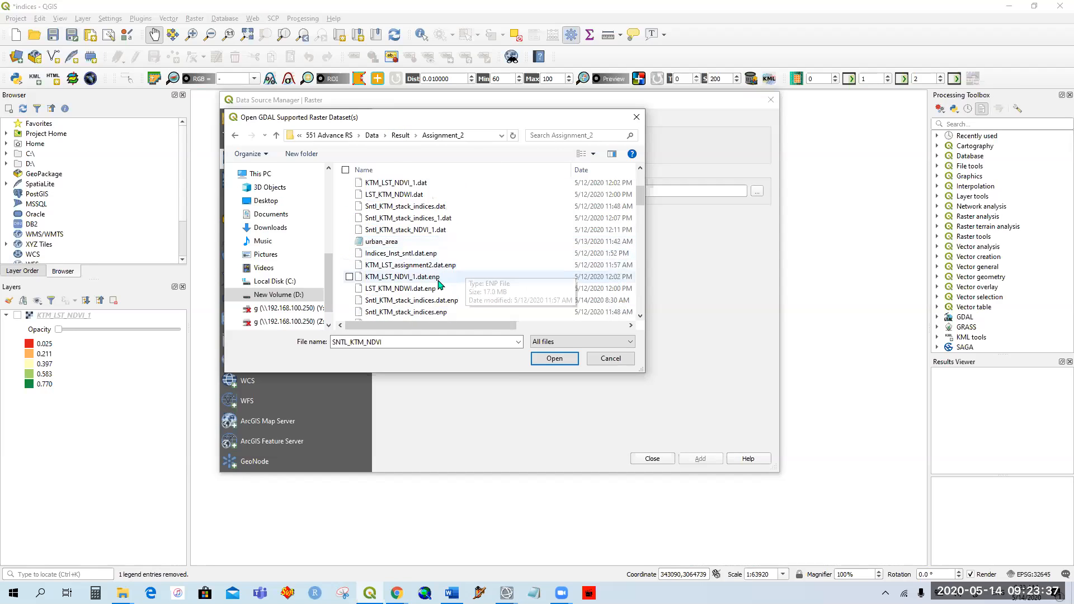
pyautogui.scroll(-1, 476, 282)
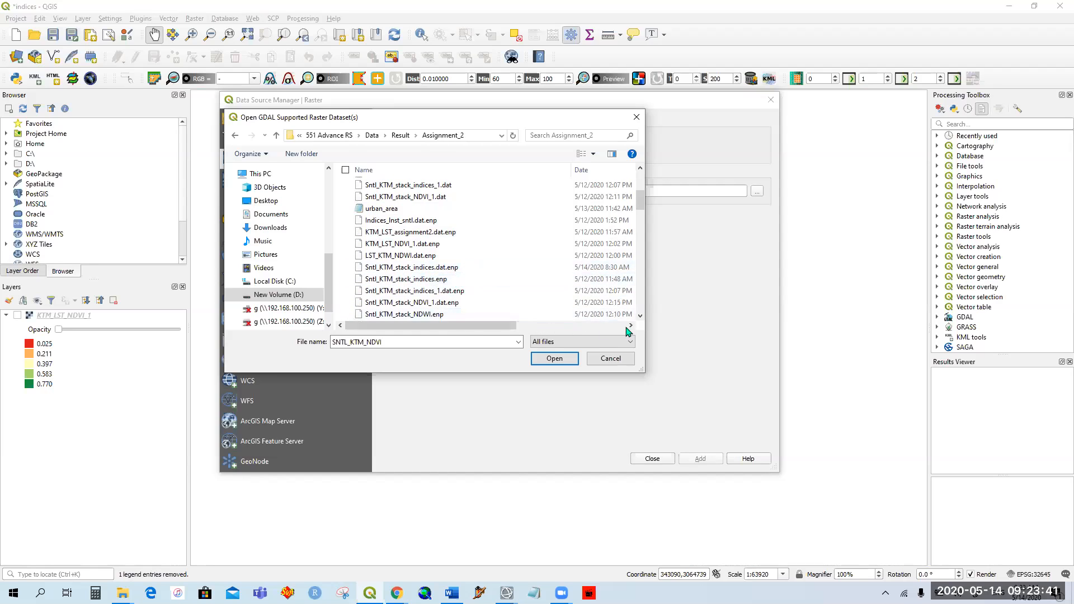
pyautogui.hscroll(1, 499, 328)
pyautogui.hscroll(-1, 500, 328)
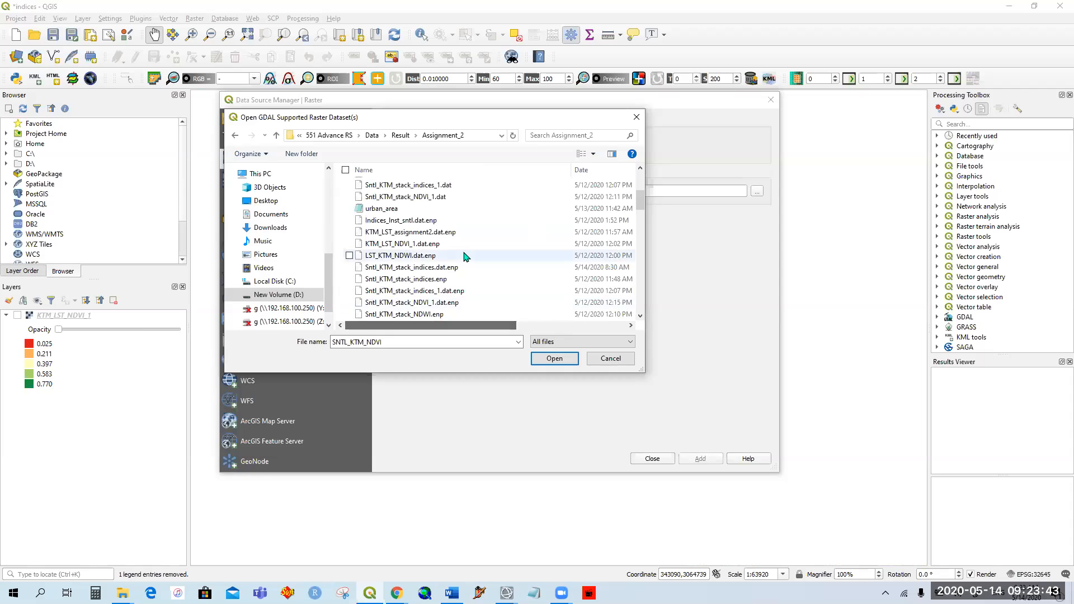
pyautogui.scroll(3, 464, 257)
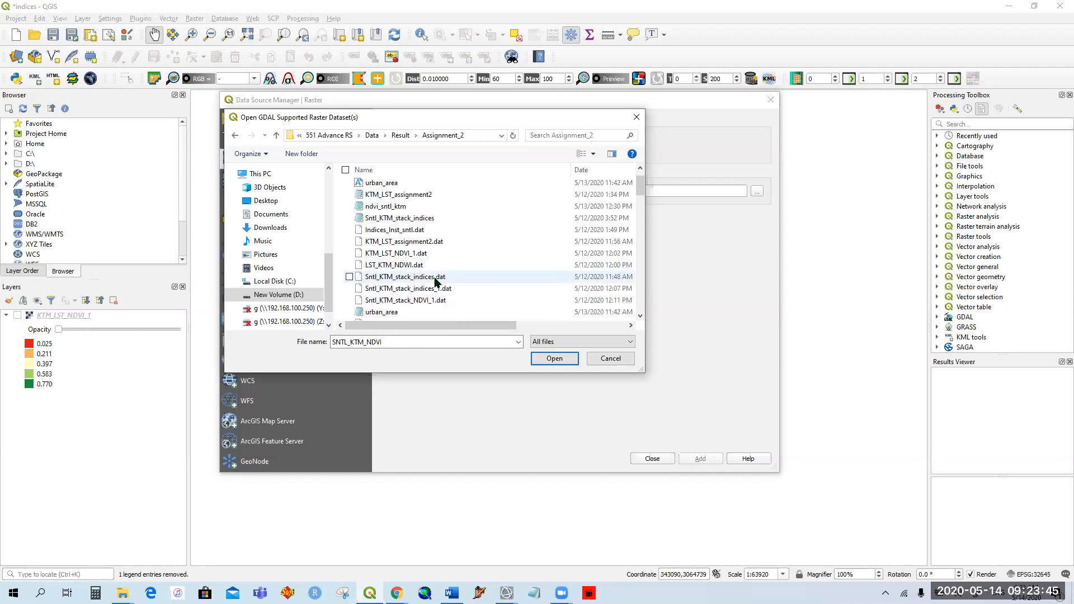
pyautogui.click(424, 283)
pyautogui.click(554, 358)
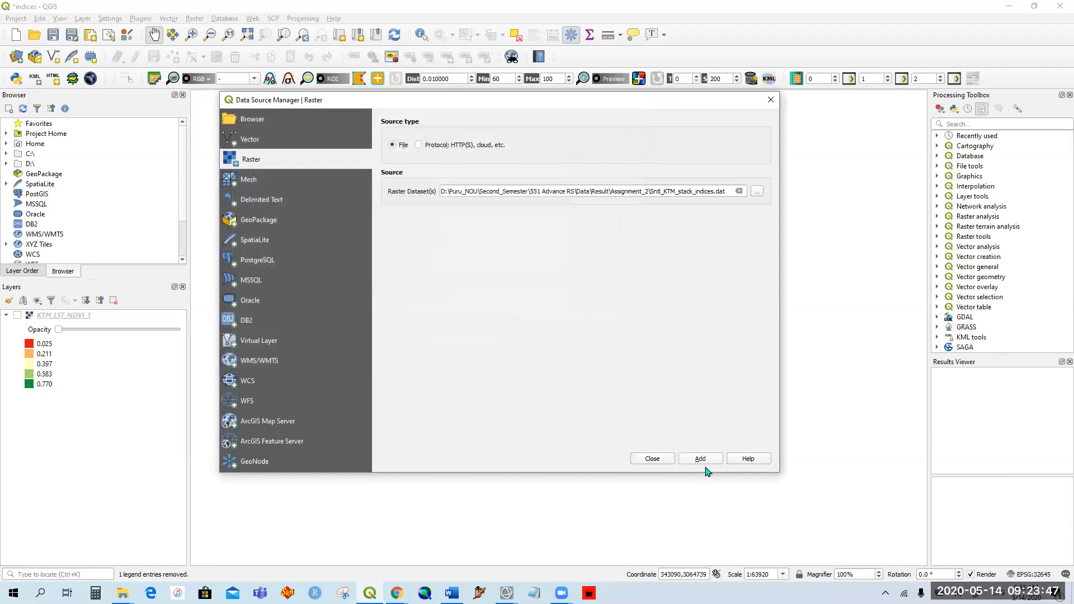
pyautogui.click(701, 458)
pyautogui.click(664, 460)
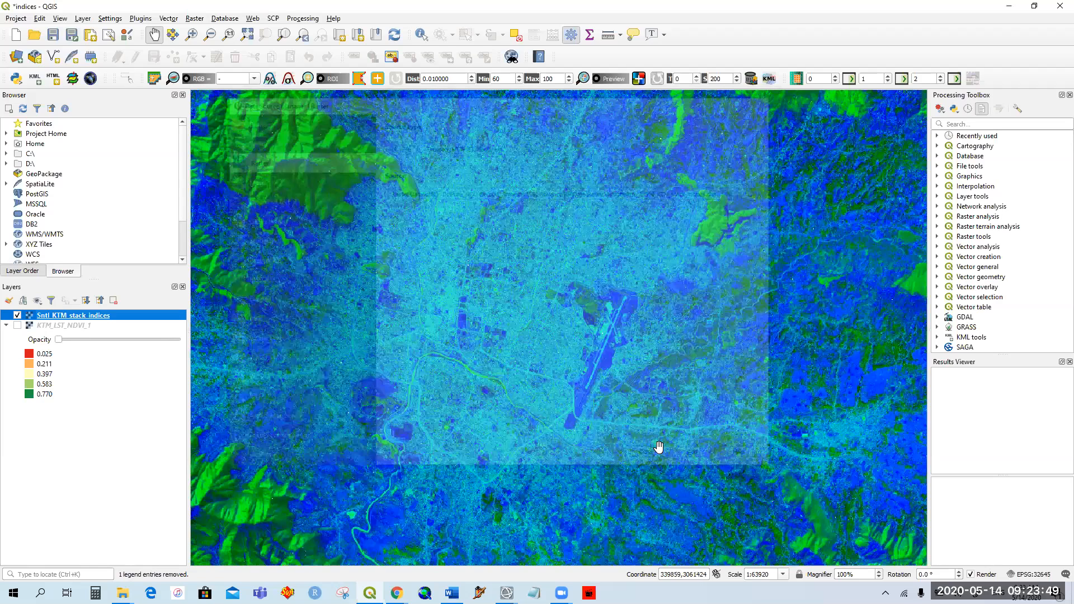
# Set the Sntl_KTM_stack_indices layer to singleband pseudocolor rendering of Band 1: Enhanced Vegetation Index.
pyautogui.rightClick(77, 317)
pyautogui.click(143, 479)
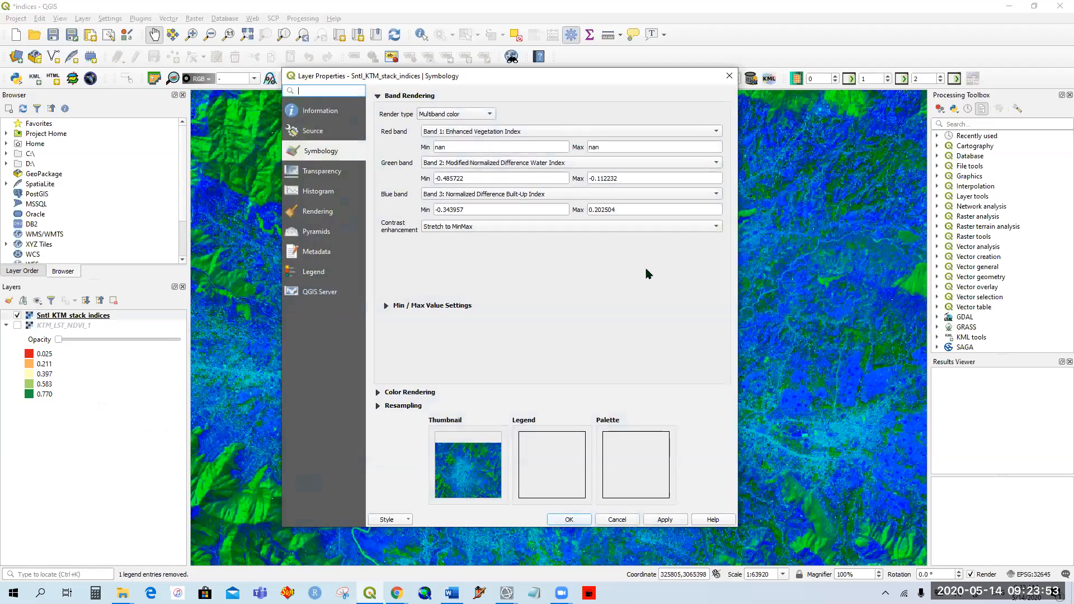
pyautogui.click(468, 115)
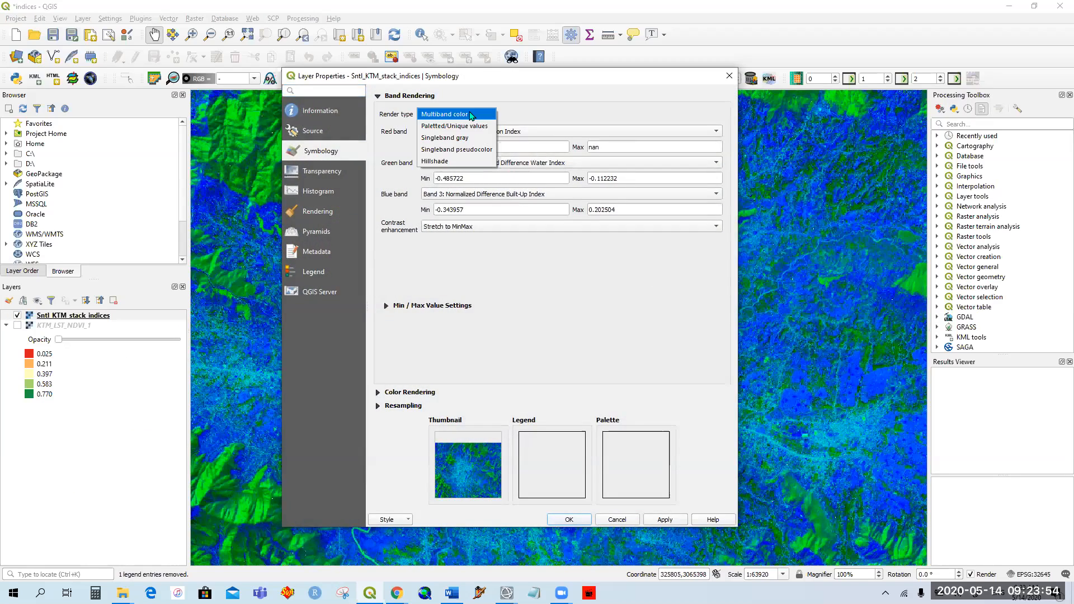
pyautogui.click(479, 149)
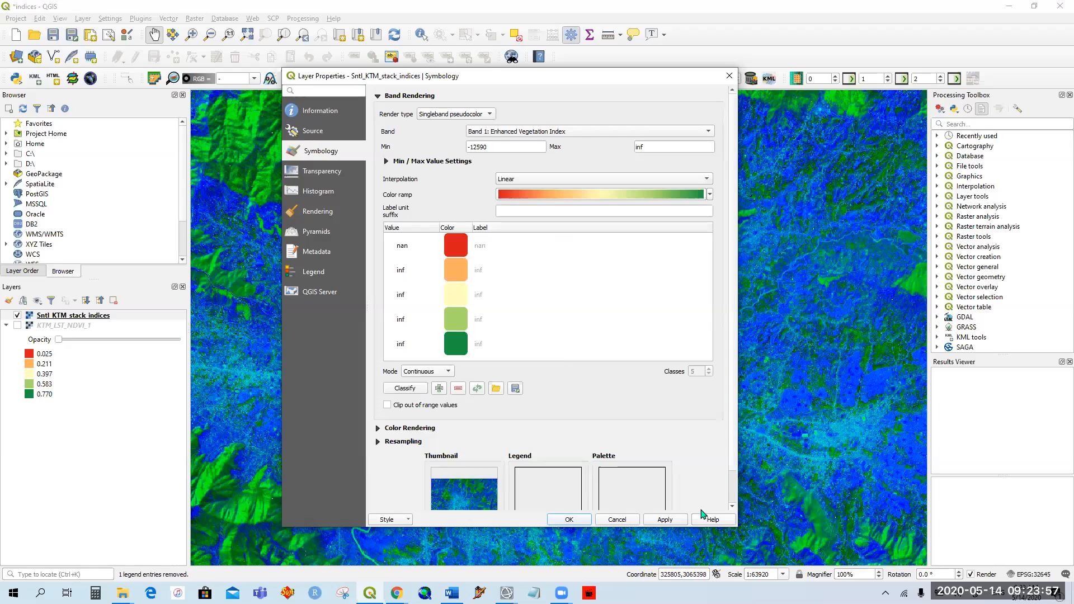
pyautogui.click(664, 520)
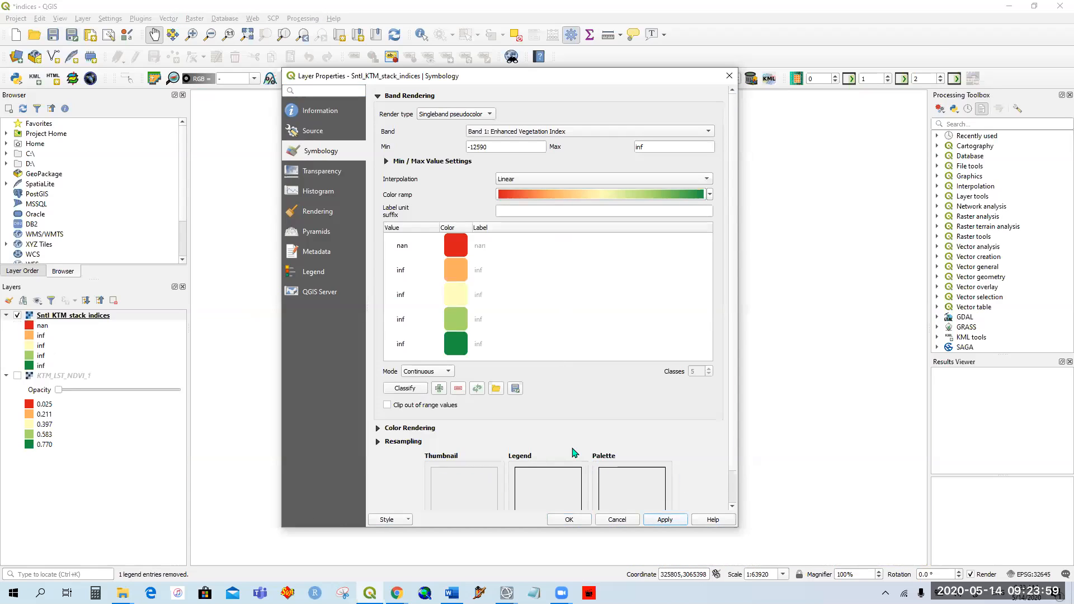
pyautogui.click(573, 520)
# Zoom to the Sntl_KTM_stack_indices extent and view KTM_LST_NDVI_1 there, hiding KTM_LST_NDVI_1 again when done.
pyautogui.rightClick(112, 320)
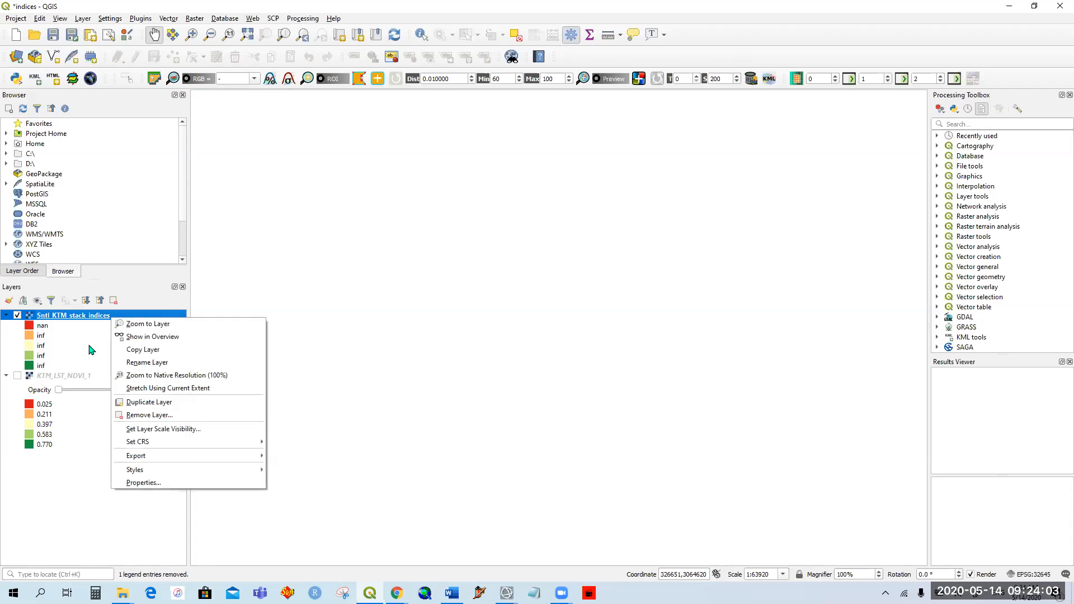
pyautogui.click(736, 50)
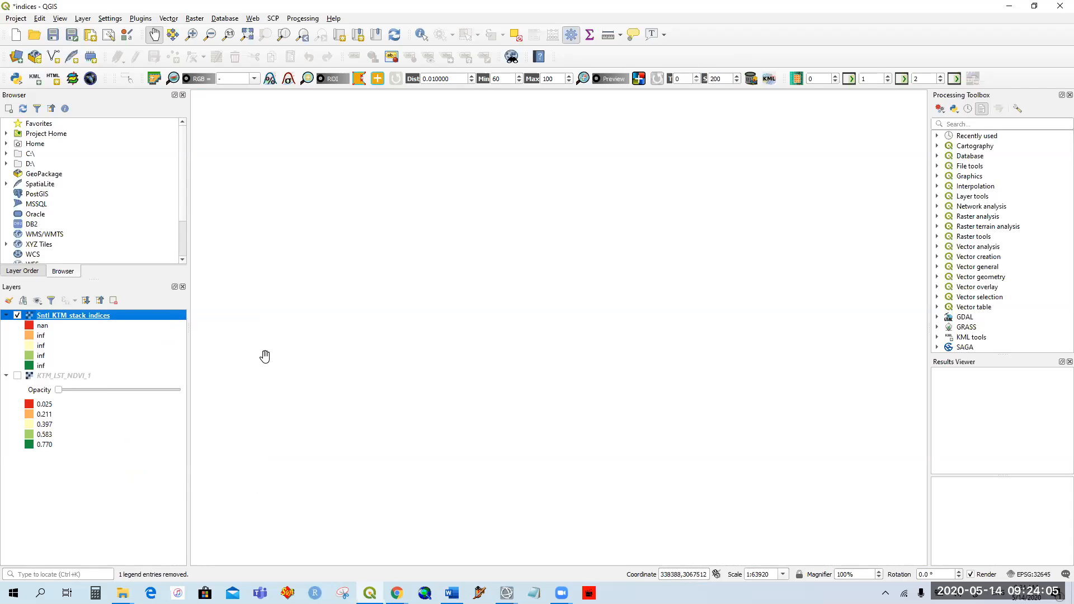
pyautogui.click(17, 375)
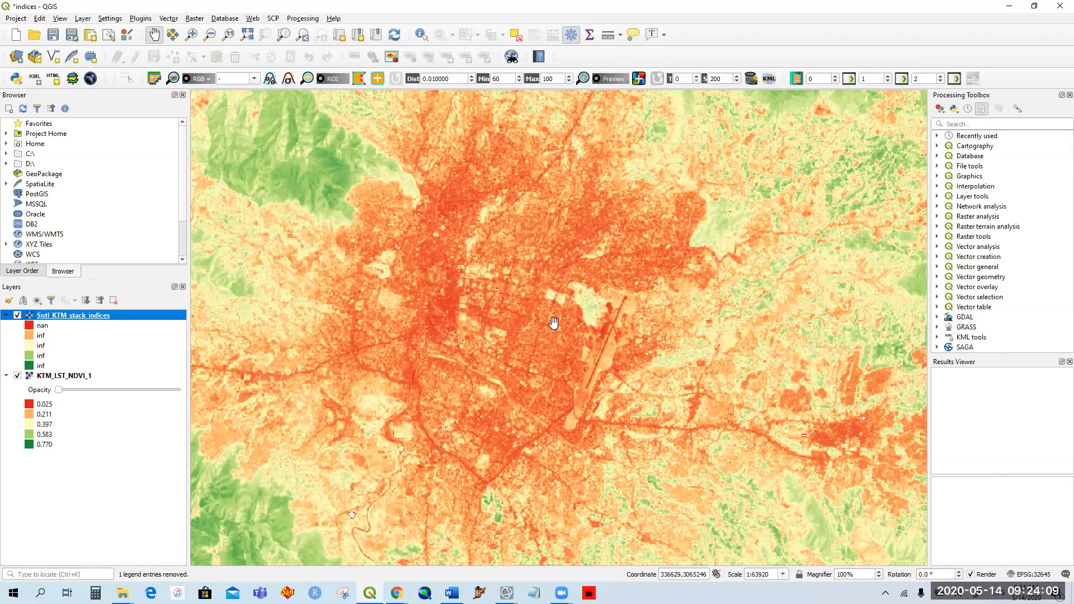
pyautogui.rightClick(101, 317)
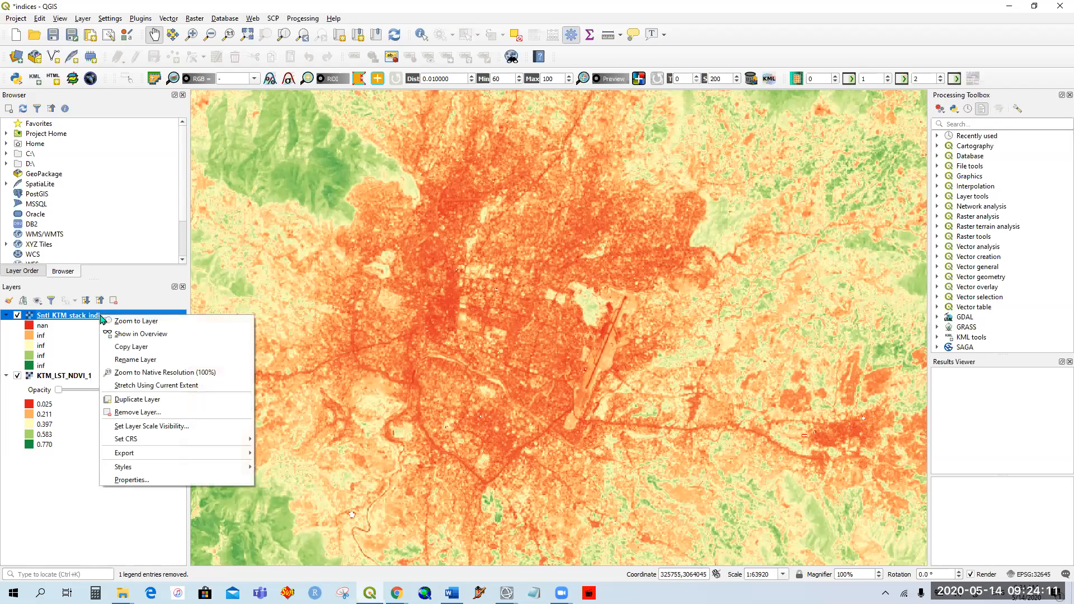
pyautogui.click(167, 322)
pyautogui.moveTo(576, 342); pyautogui.dragTo(584, 357)
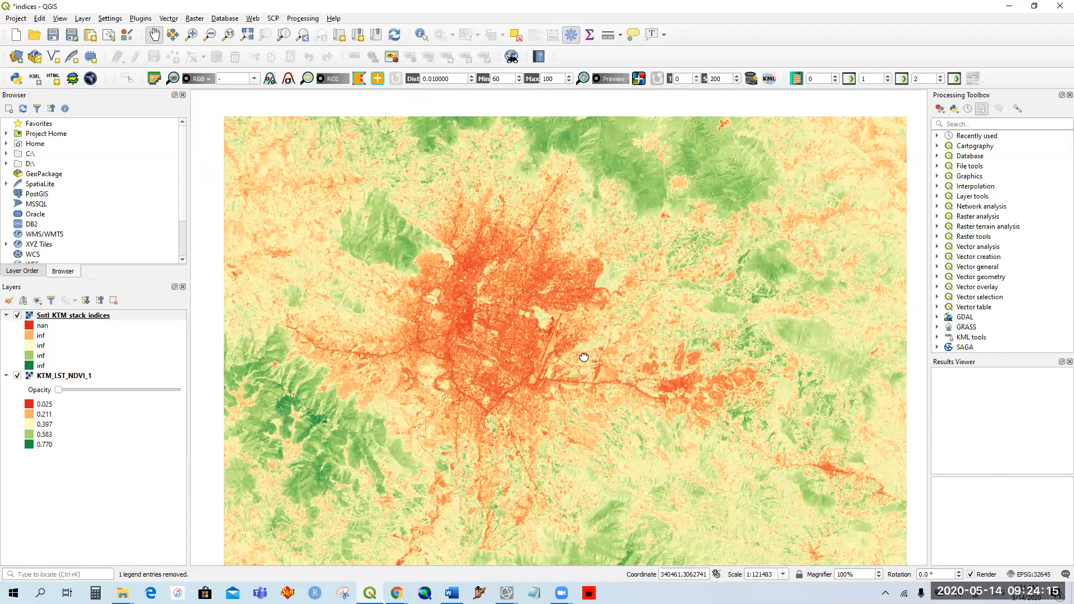
pyautogui.click(18, 376)
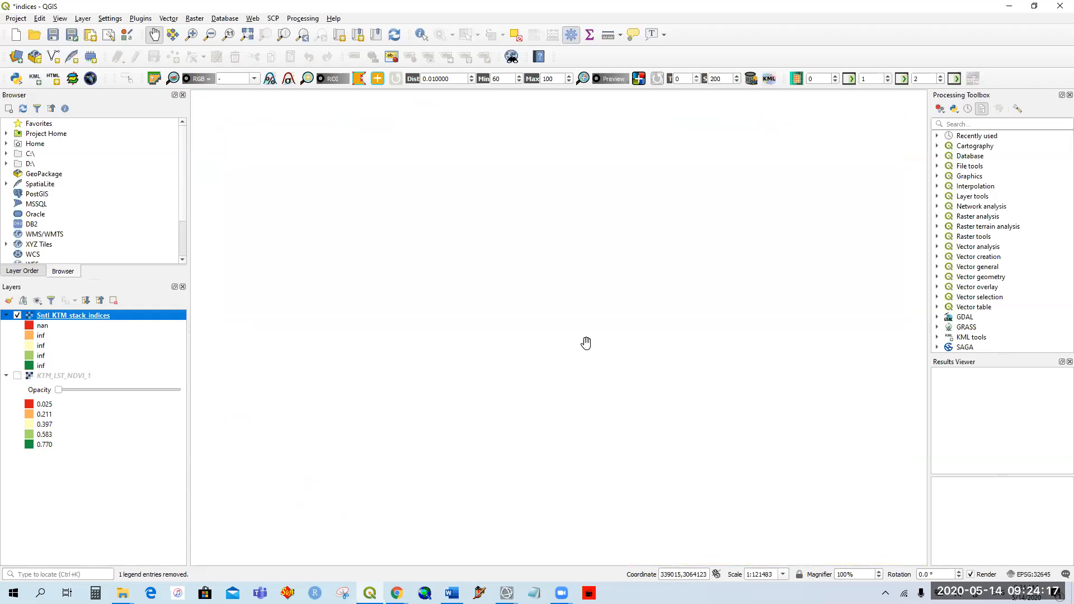
# Reclassify the Sntl_KTM_stack_indices color ramp for Band 1: Enhanced Vegetation Index and look for the raster on the canvas.
pyautogui.rightClick(93, 319)
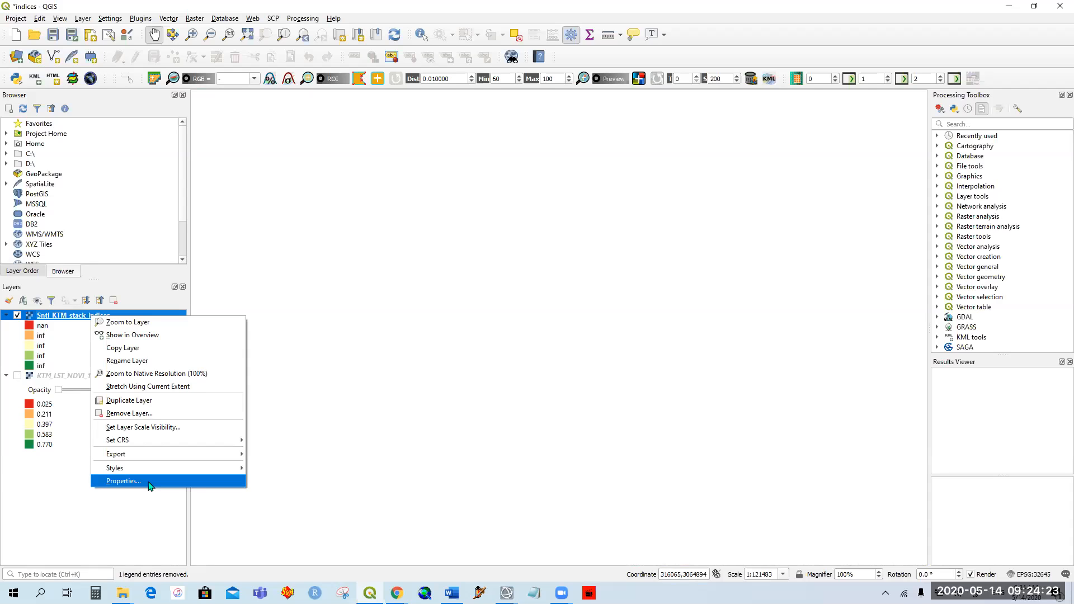
pyautogui.click(123, 481)
pyautogui.click(417, 388)
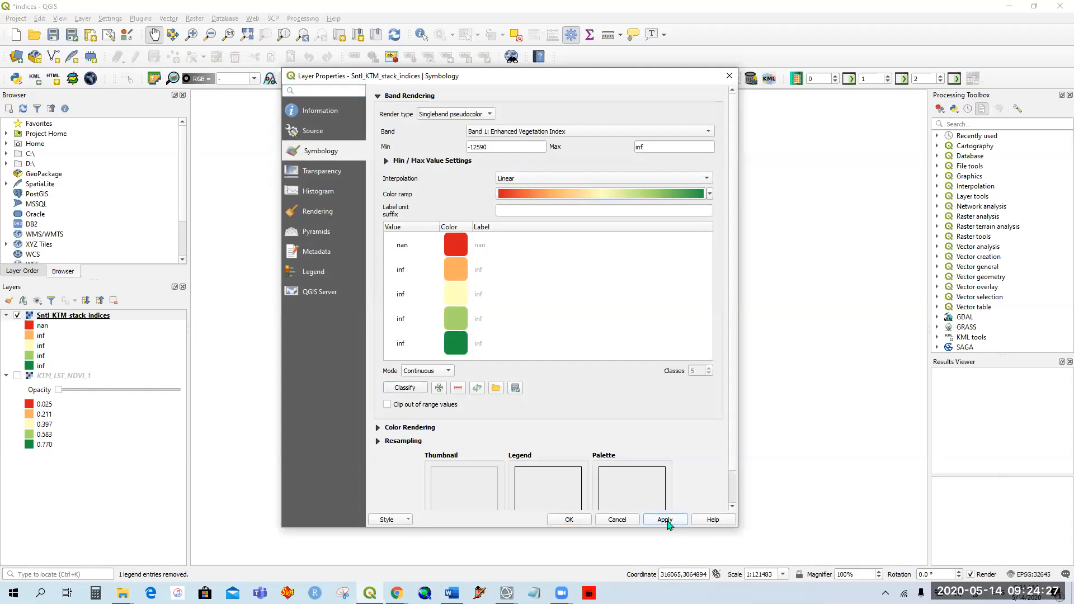
pyautogui.click(569, 520)
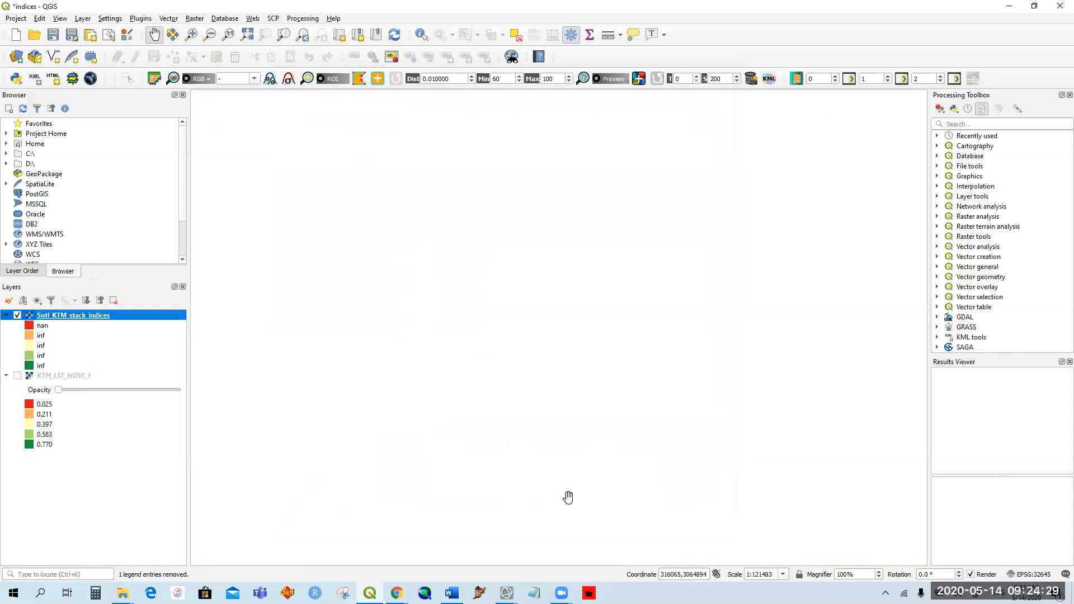
pyautogui.moveTo(633, 326); pyautogui.dragTo(494, 303)
pyautogui.moveTo(494, 303)
pyautogui.mouseDown()
pyautogui.moveTo(506, 308)
pyautogui.moveTo(481, 310)
pyautogui.mouseUp()
pyautogui.moveTo(481, 309); pyautogui.dragTo(447, 335)
# Remove the Sntl_KTM_stack_indices layer from the project.
pyautogui.rightClick(105, 315)
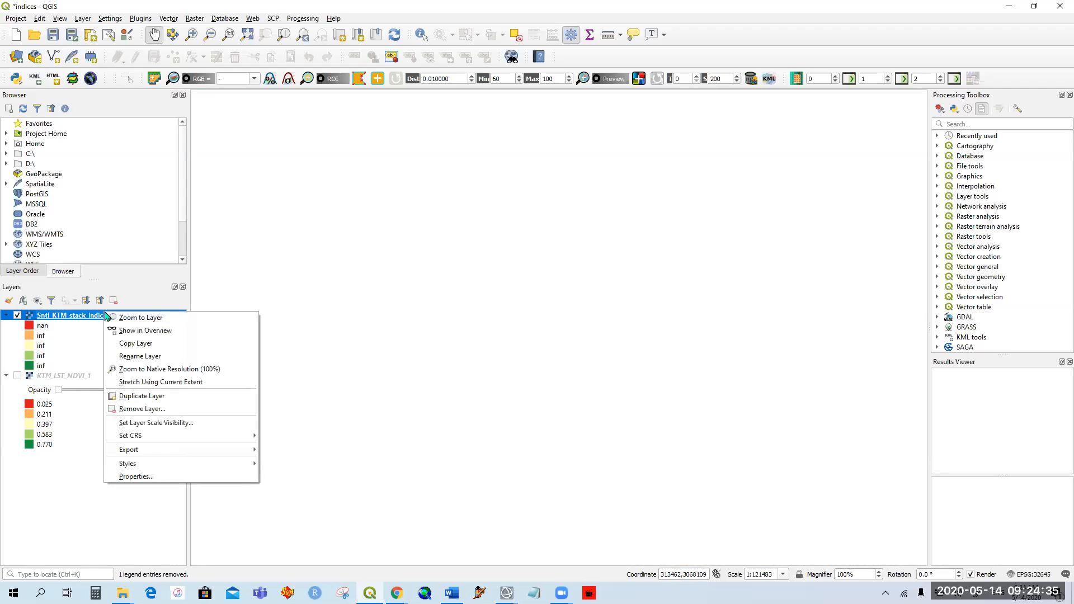
pyautogui.click(115, 302)
pyautogui.click(520, 307)
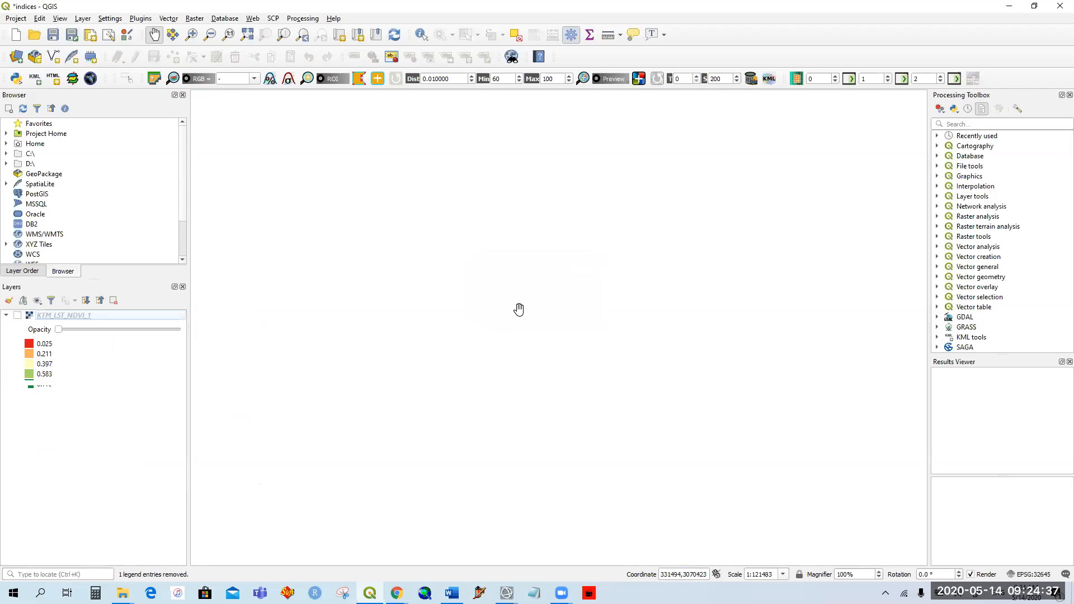
pyautogui.click(34, 35)
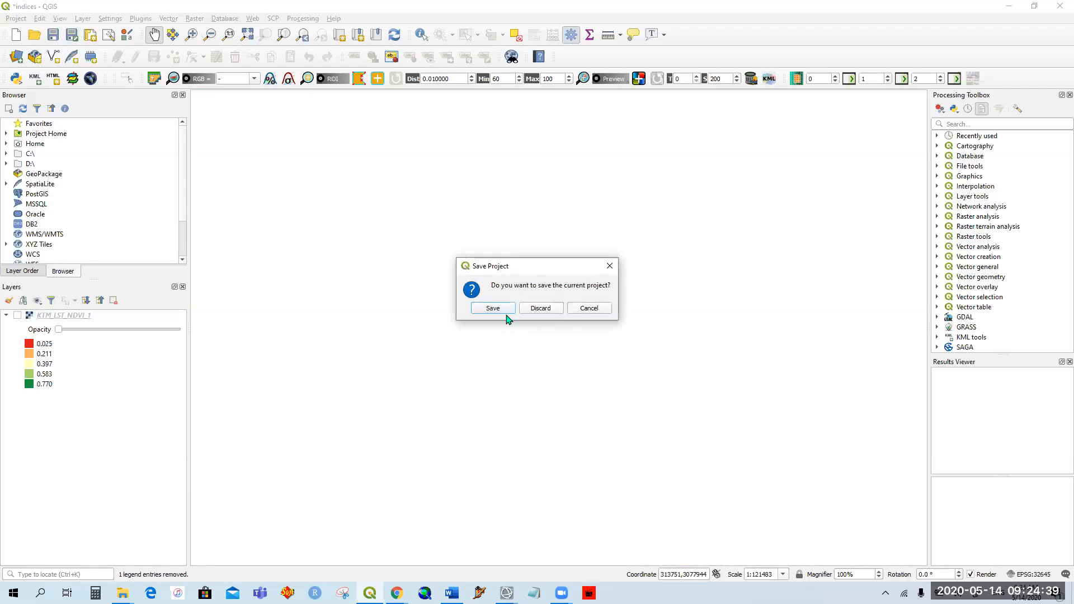
pyautogui.click(592, 309)
# Add the raster Sntl_KTM_stack_indices_1.dat from the Assignment_2 folder to the project.
pyautogui.click(84, 19)
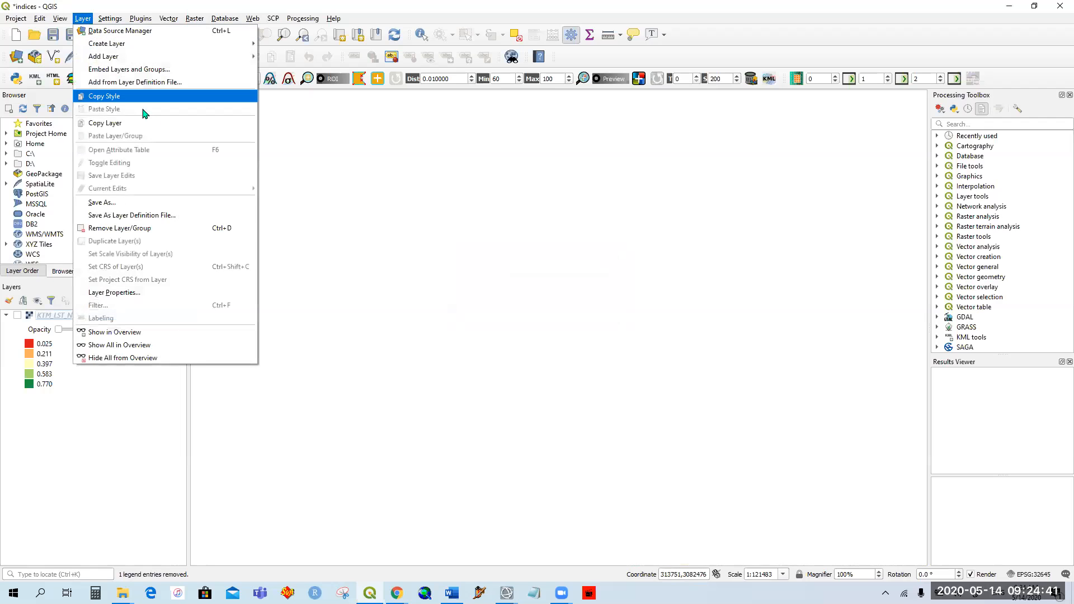
pyautogui.moveTo(204, 56)
pyautogui.click(348, 71)
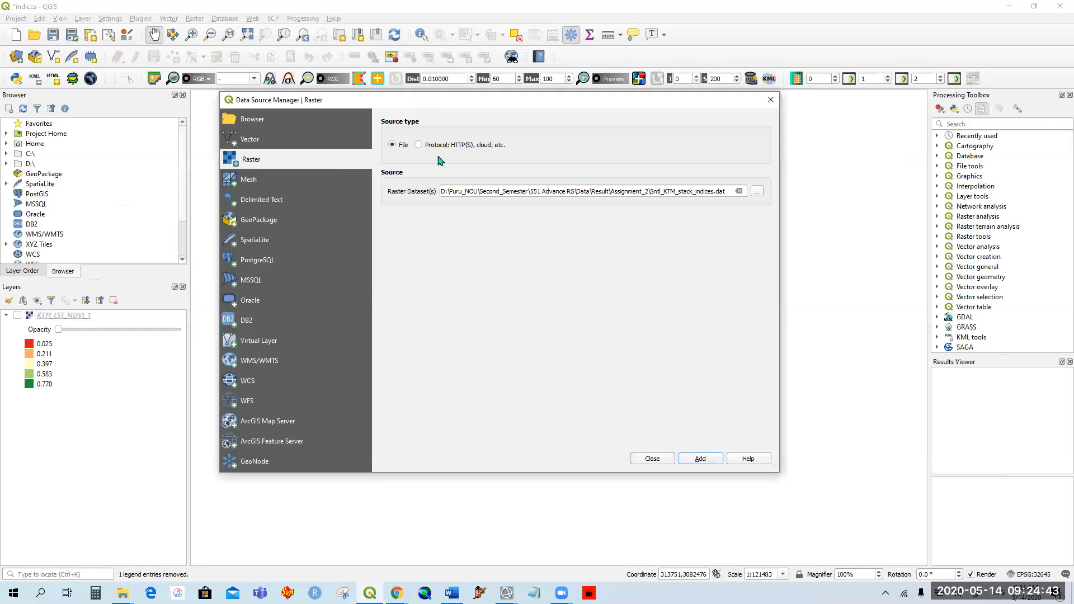
pyautogui.click(757, 191)
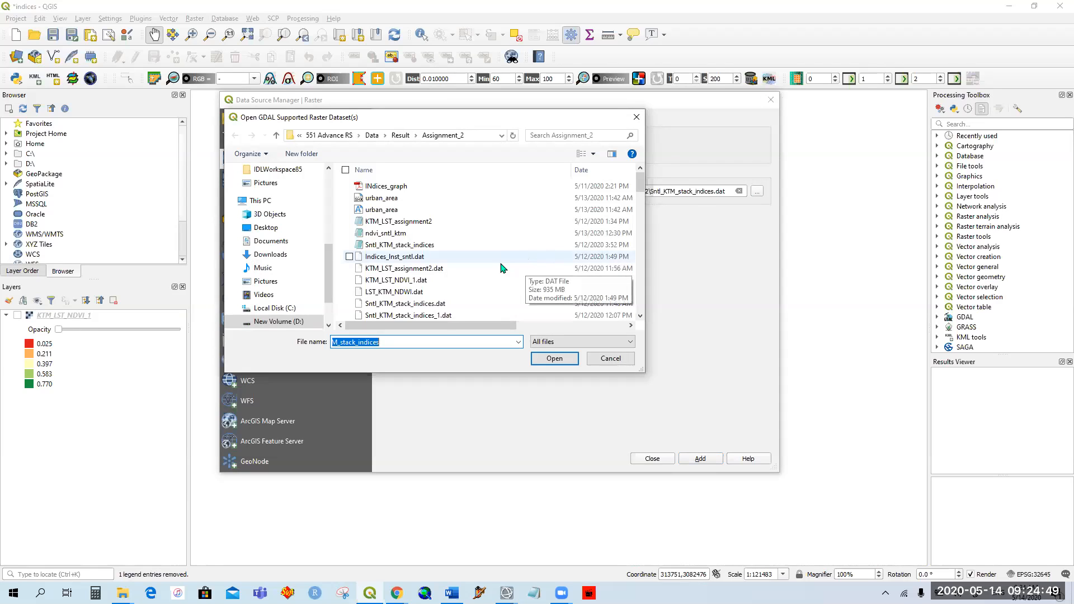
pyautogui.click(461, 292)
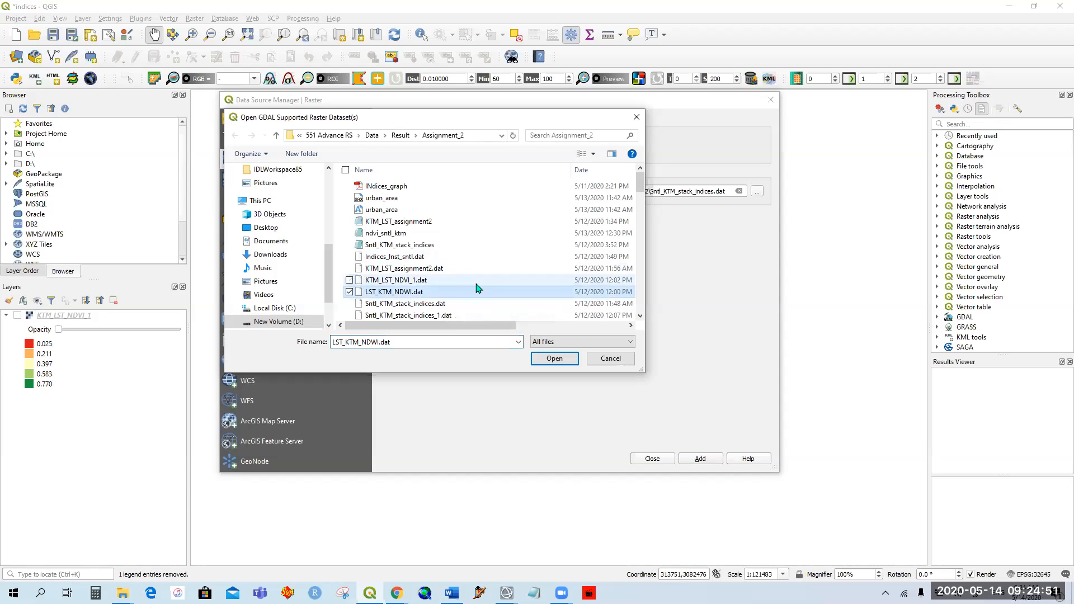
pyautogui.click(441, 306)
pyautogui.scroll(-2, 503, 280)
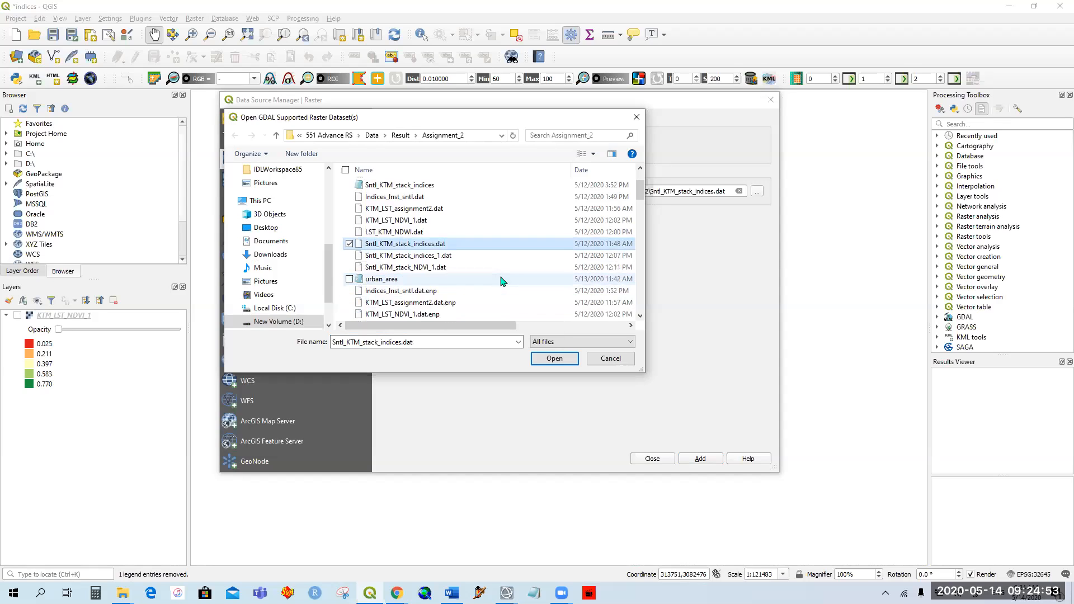
pyautogui.click(442, 257)
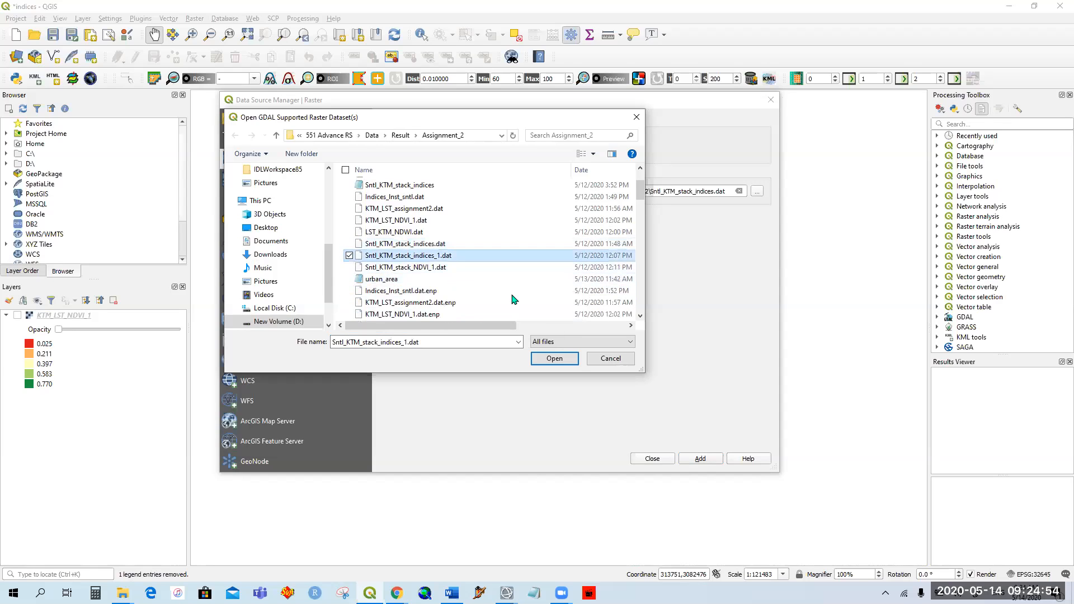
pyautogui.click(554, 358)
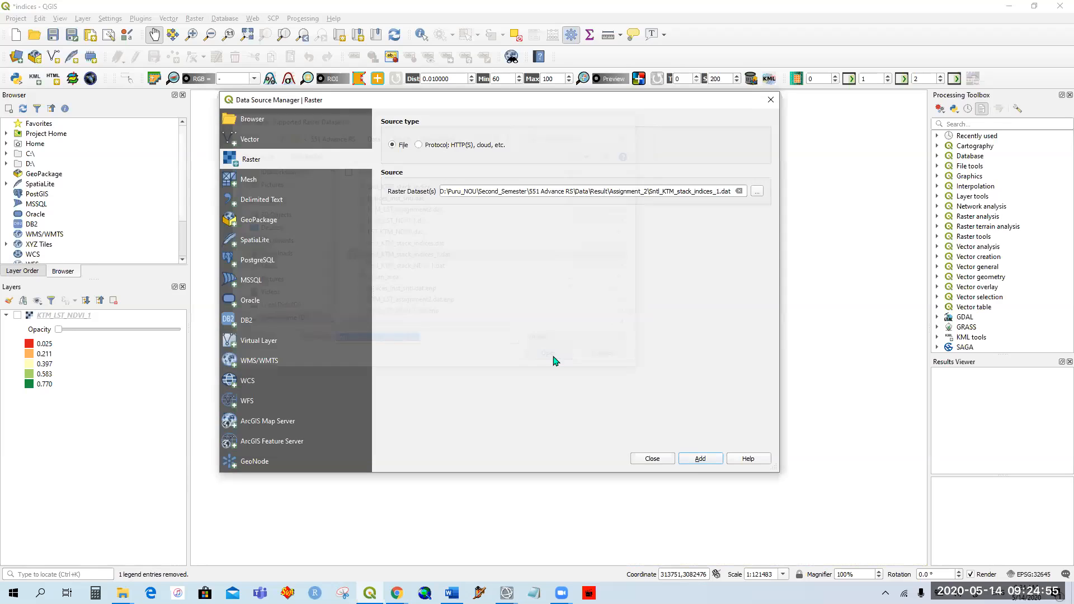
pyautogui.click(699, 458)
pyautogui.click(651, 459)
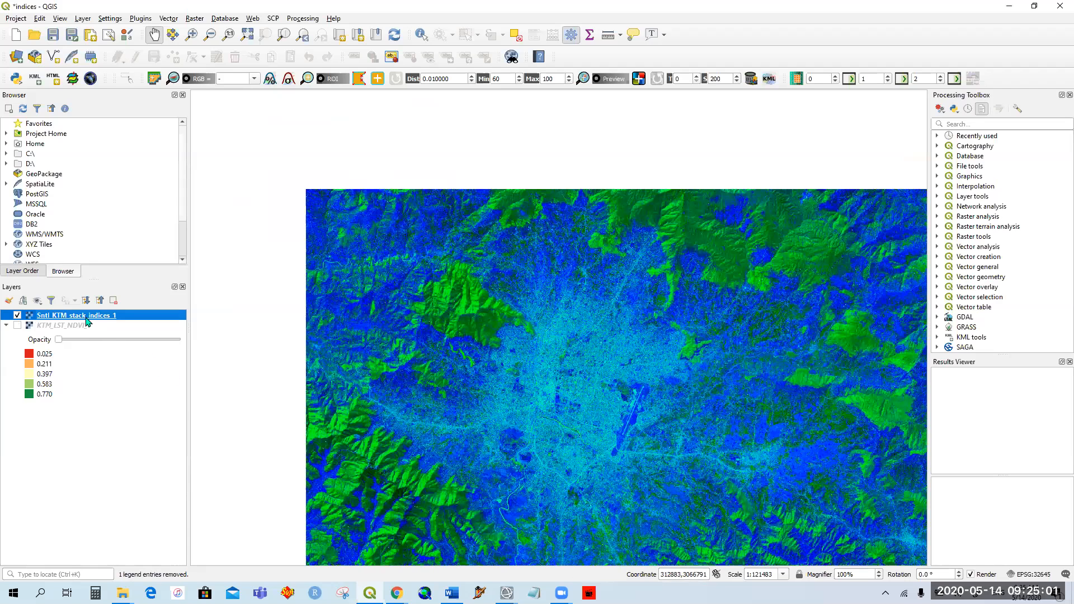
# Render Sntl_KTM_stack_indices_1 as singleband pseudocolor using Band 5: Normalized Difference Vegetation Index, with classified values.
pyautogui.rightClick(86, 316)
pyautogui.click(136, 482)
pyautogui.click(456, 114)
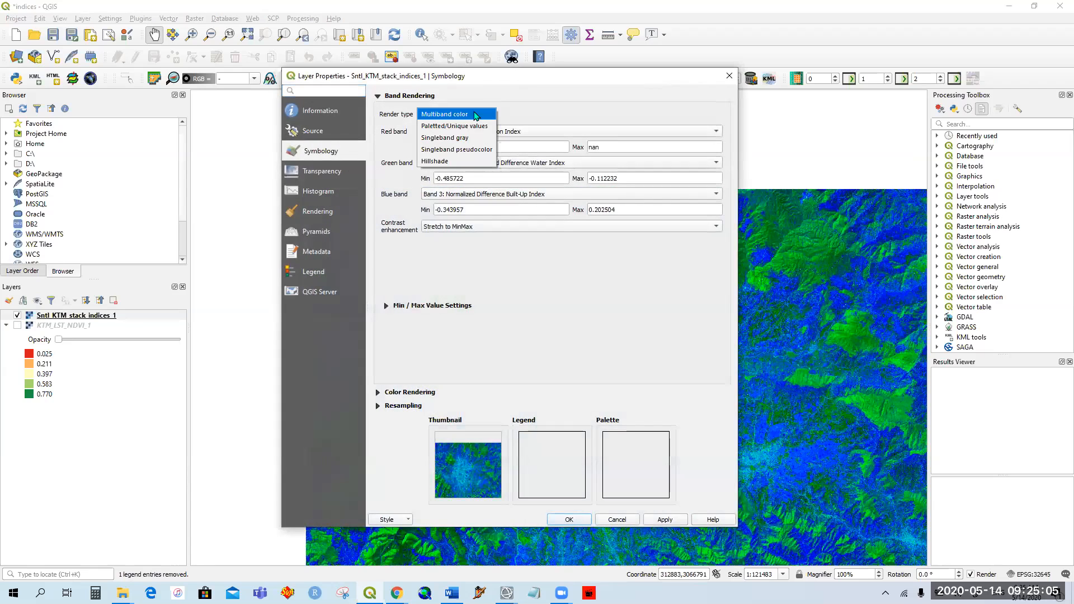
pyautogui.click(469, 149)
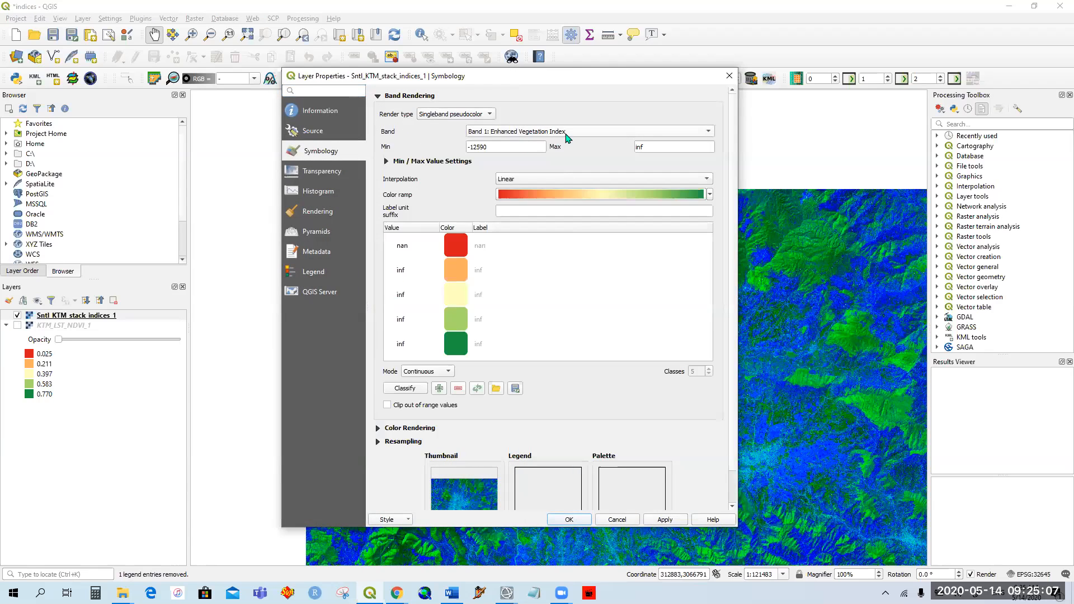
pyautogui.click(567, 136)
pyautogui.click(582, 182)
pyautogui.click(405, 389)
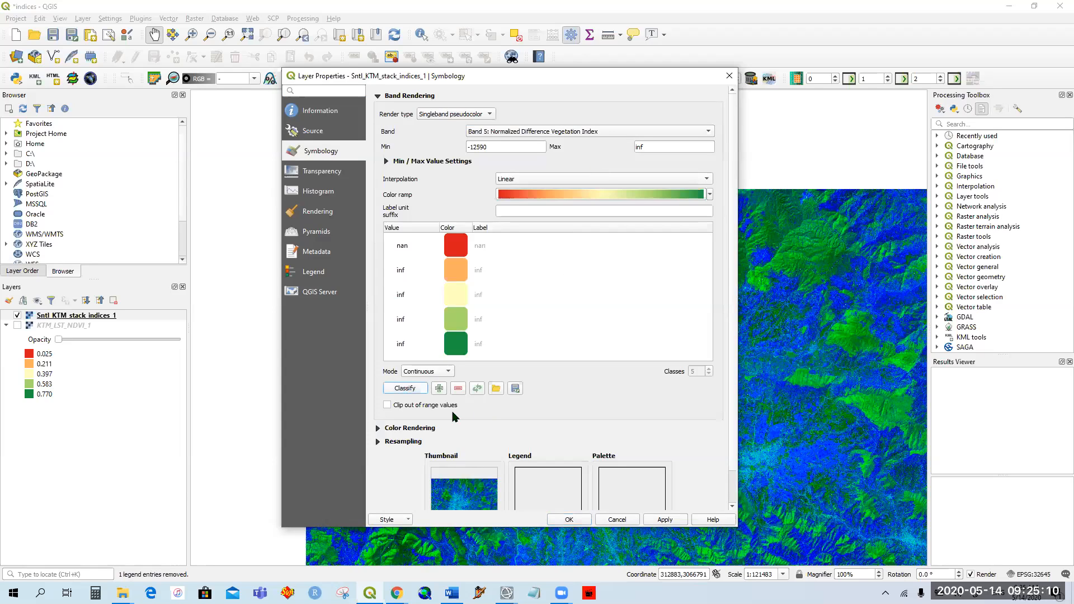
pyautogui.click(674, 521)
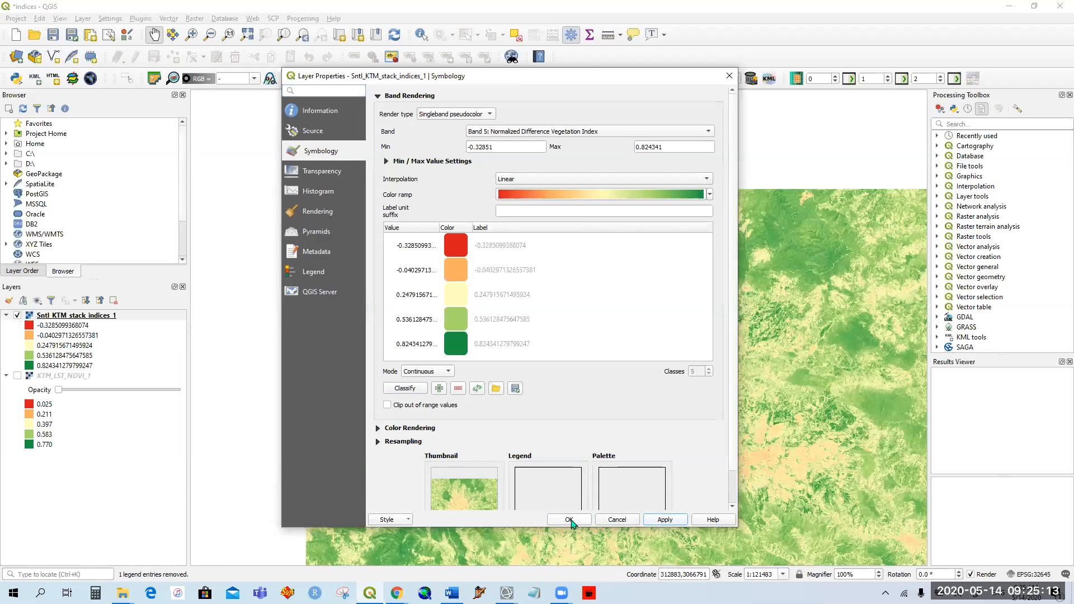
pyautogui.click(569, 520)
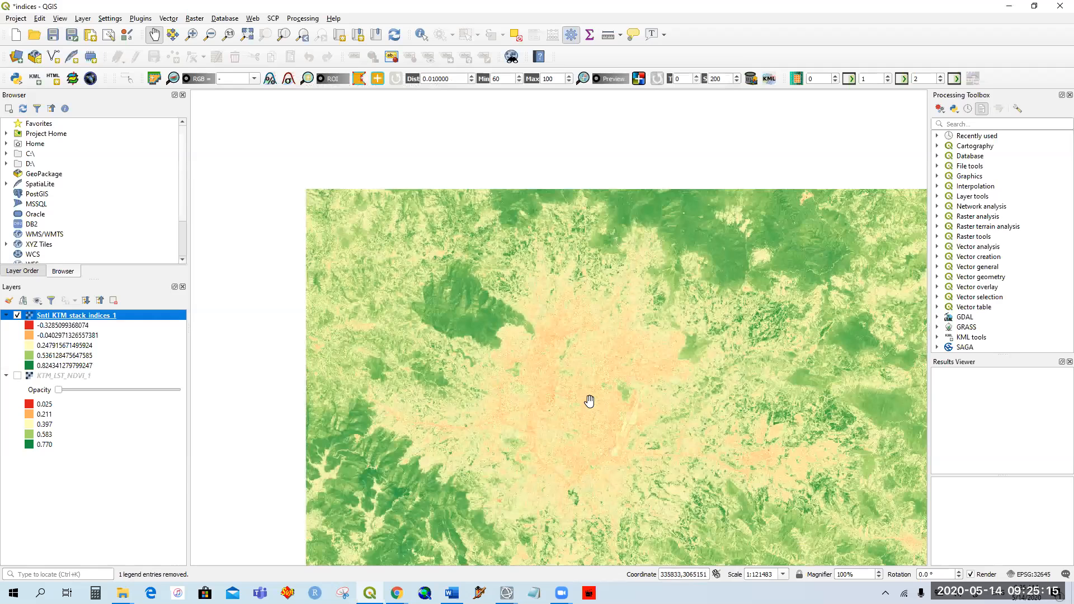
# Show KTM_LST_NDVI_1, vary its opacity and toggle Sntl_KTM_stack_indices_1 on and off to compare the two layers.
pyautogui.click(17, 375)
pyautogui.moveTo(58, 390); pyautogui.dragTo(180, 394)
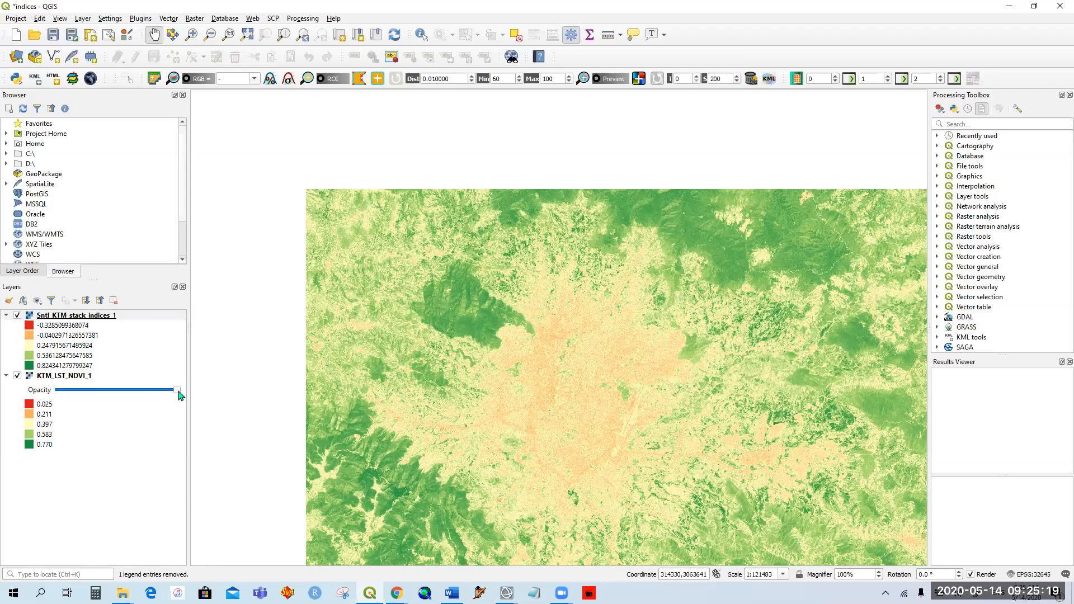
pyautogui.click(17, 315)
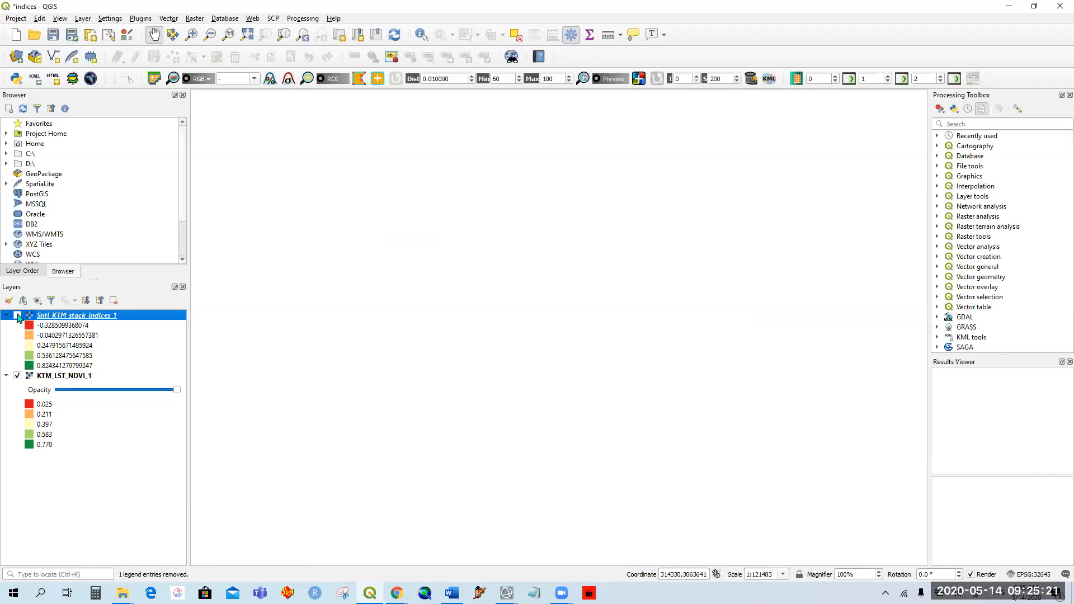
pyautogui.moveTo(177, 392); pyautogui.dragTo(58, 389)
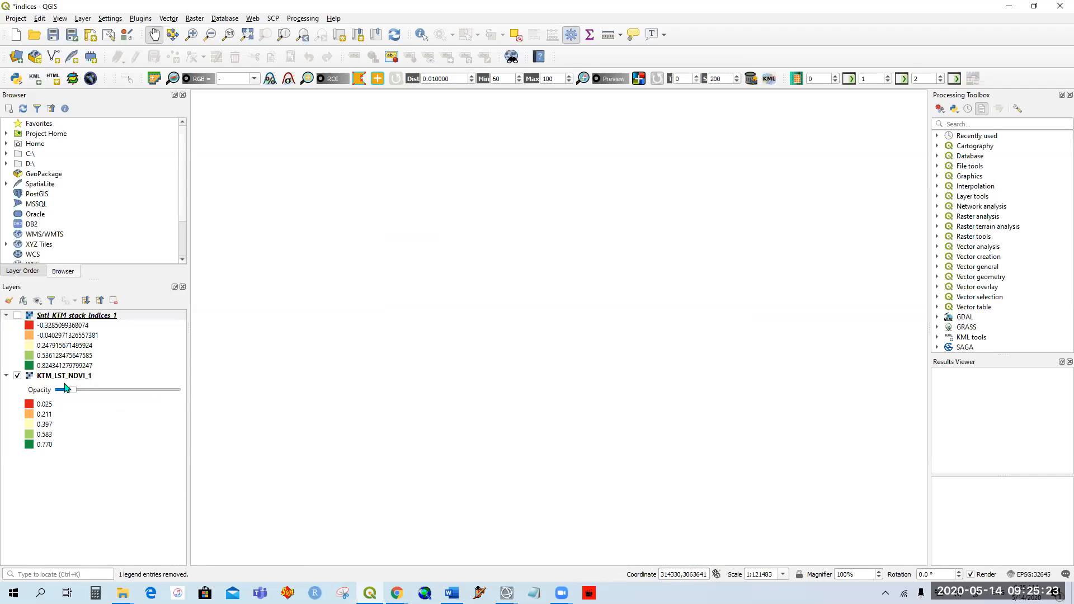
pyautogui.click(18, 315)
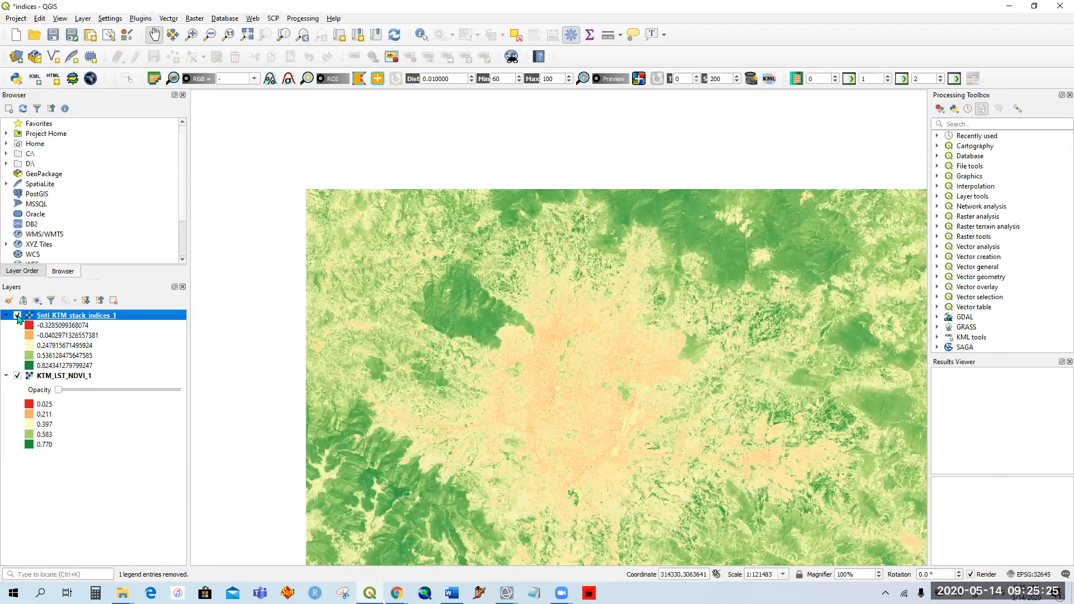
pyautogui.click(18, 315)
pyautogui.click(17, 315)
pyautogui.click(18, 316)
pyautogui.click(17, 315)
pyautogui.click(18, 316)
pyautogui.click(17, 315)
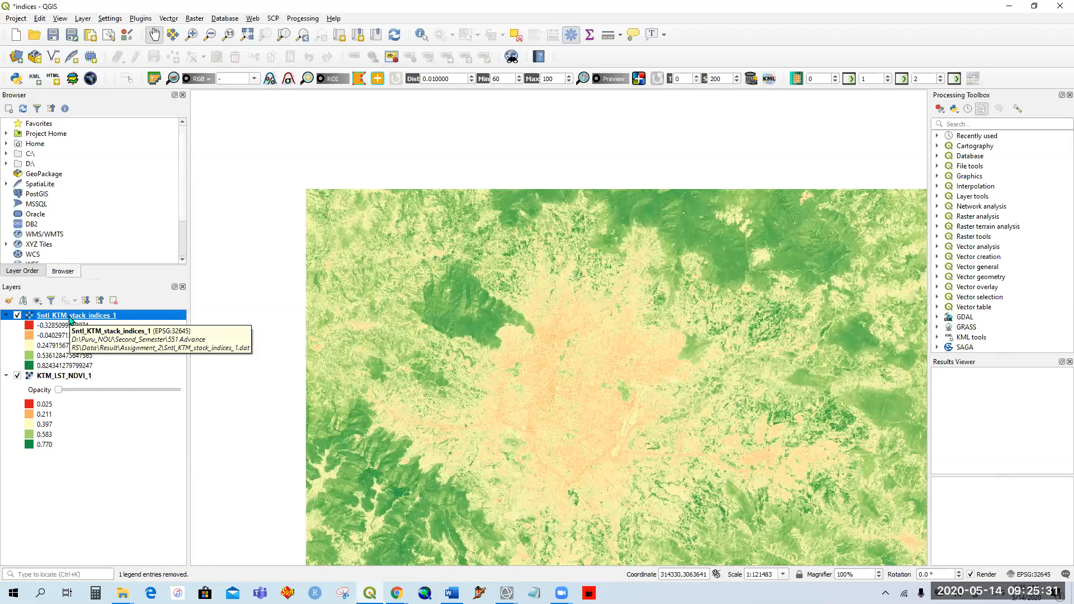
# In the symbology of Sntl_KTM_stack_indices_1, set the red class value to -0.5.
pyautogui.rightClick(69, 316)
pyautogui.click(119, 482)
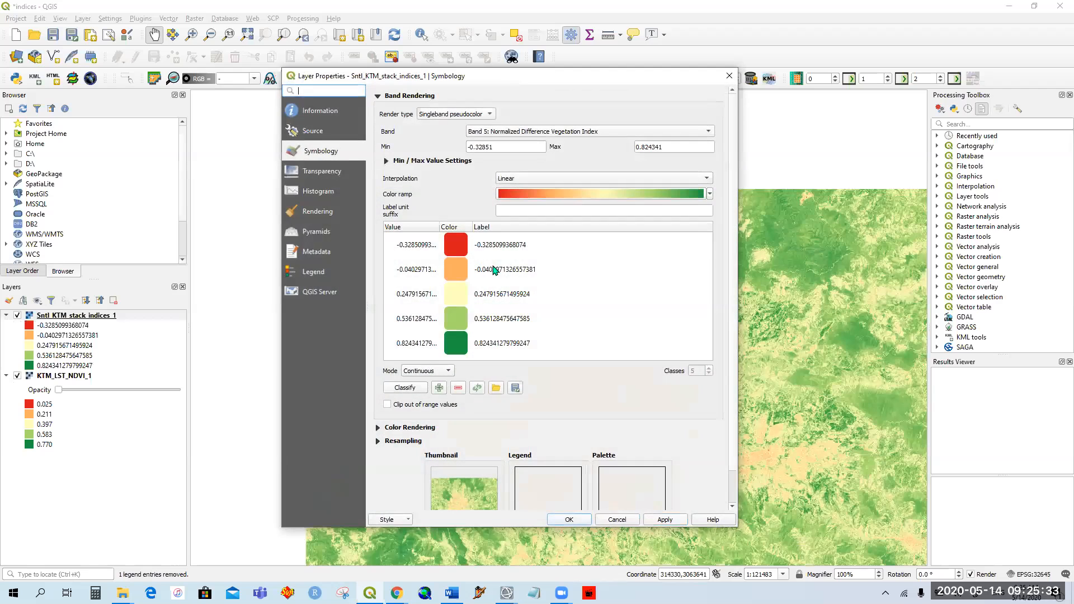
pyautogui.doubleClick(431, 247)
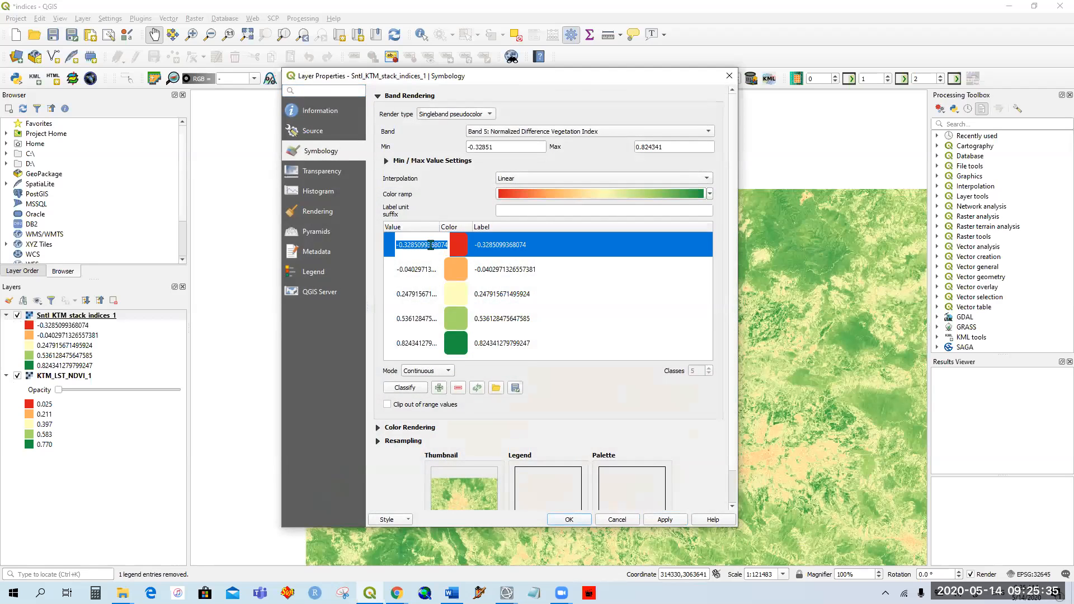
pyautogui.click(406, 244)
pyautogui.press('Delete')
pyautogui.press('Delete')
pyautogui.press('Delete')
pyautogui.press('Delete')
pyautogui.press('Delete')
pyautogui.press('Delete')
pyautogui.press('Delete')
pyautogui.press('Delete')
pyautogui.press('Delete')
pyautogui.press('Delete')
pyautogui.press('Delete')
pyautogui.press('Delete')
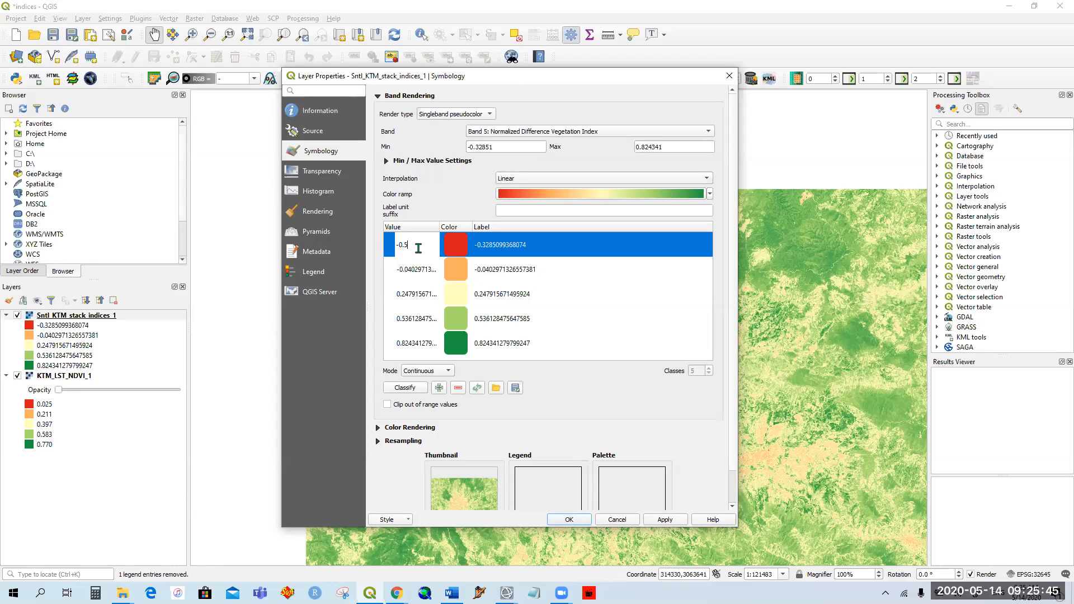
# Set the orange class value to 0.1, the pale yellow class to 0 and the light green class to 0.5.
pyautogui.click(428, 273)
pyautogui.doubleClick(424, 272)
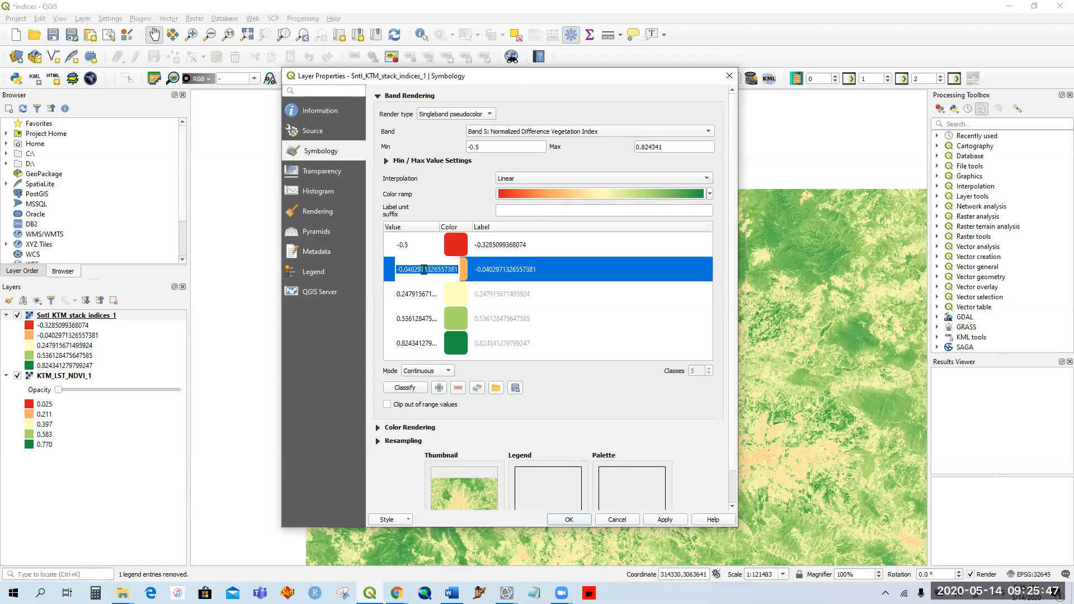
pyautogui.press('BackSpace')
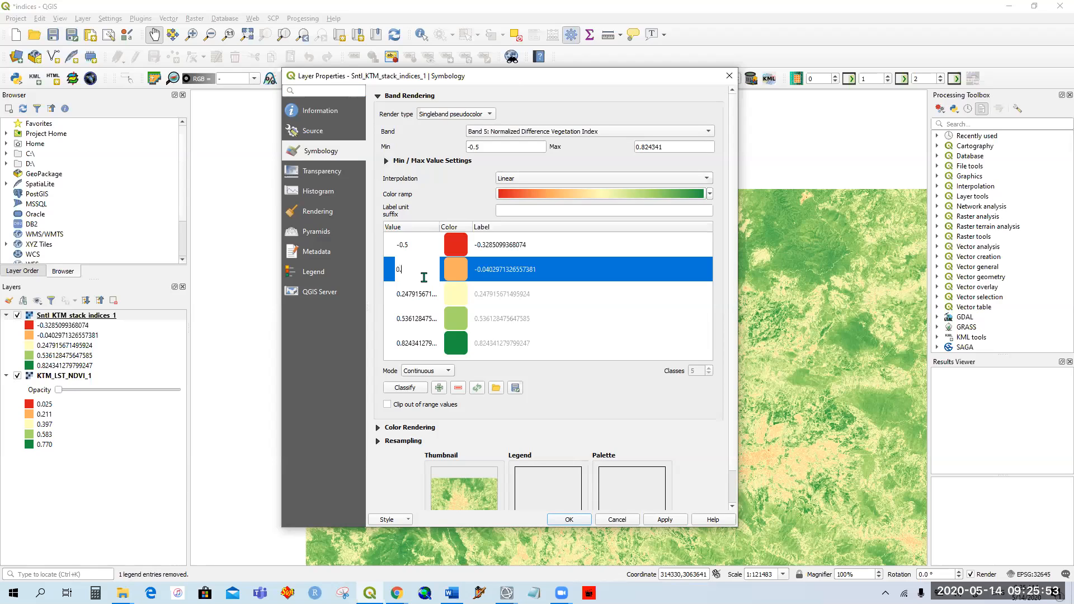
pyautogui.write('0.1')
pyautogui.doubleClick(433, 295)
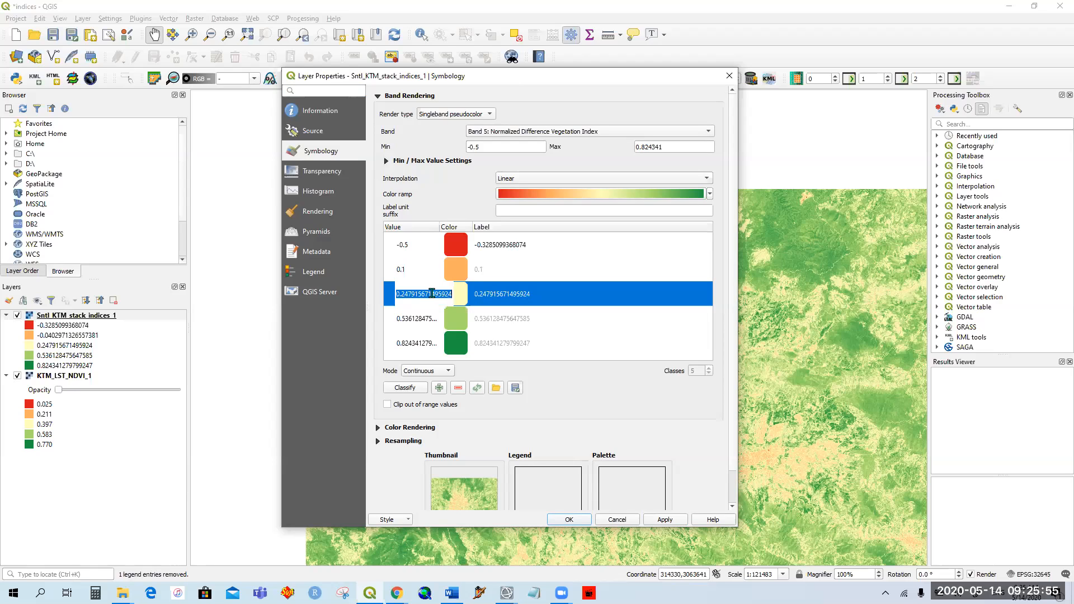
pyautogui.press('BackSpace')
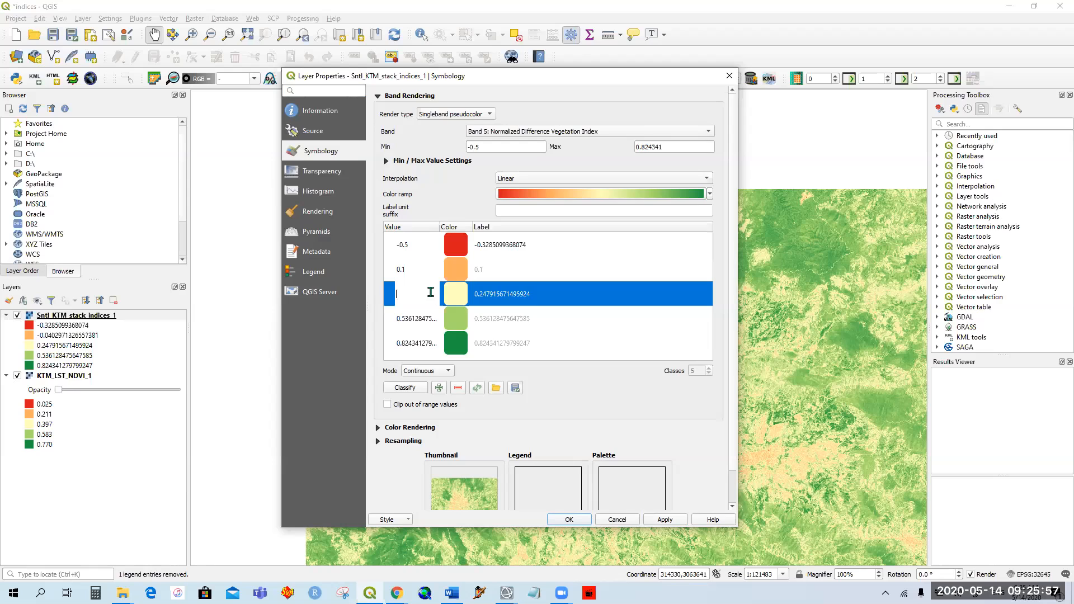
pyautogui.doubleClick(429, 318)
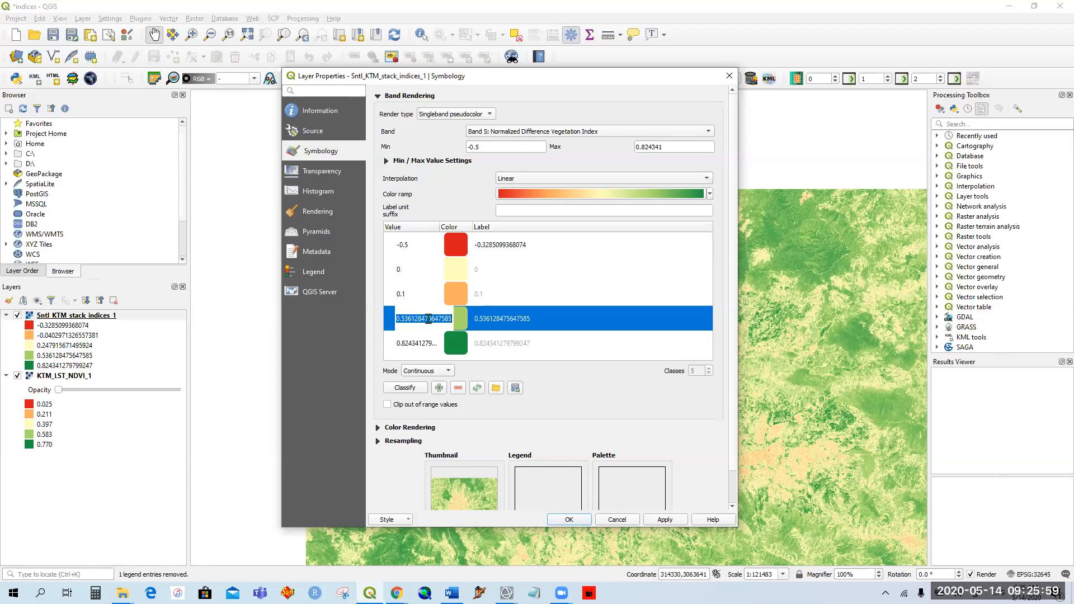
pyautogui.press('BackSpace')
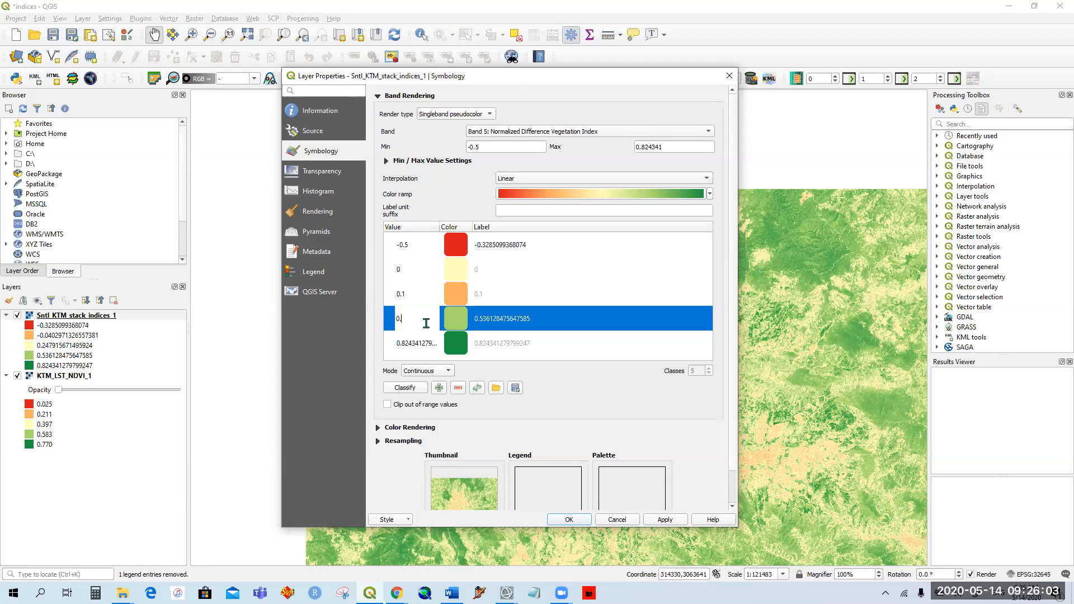
# Set the dark green class value to 1.
pyautogui.click(433, 345)
pyautogui.click(432, 345)
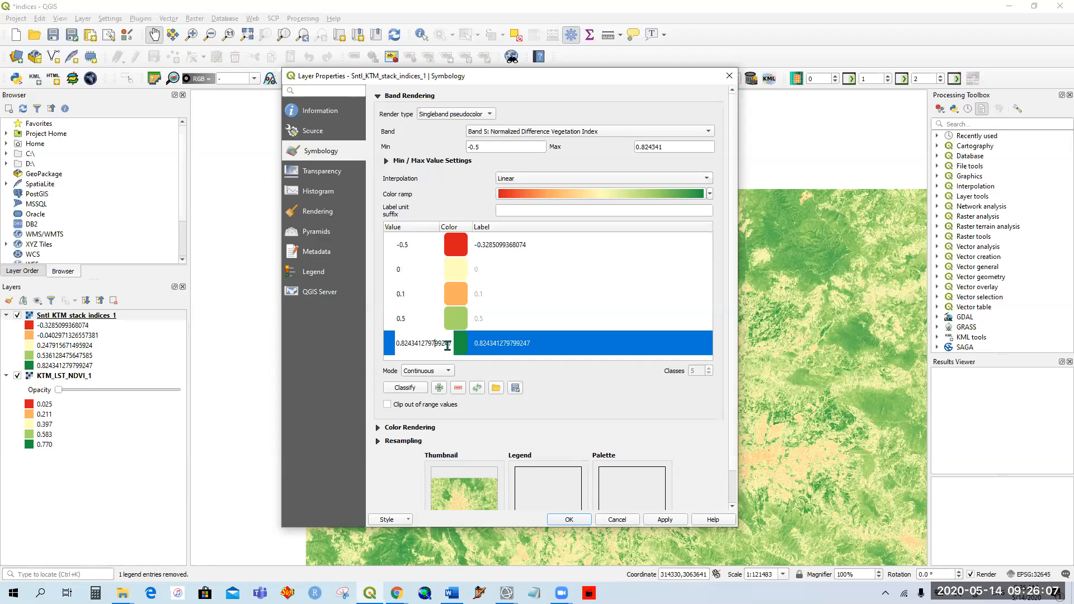
pyautogui.press('BackSpace')
pyautogui.press('BackSpace')
pyautogui.press('BackSpace')
pyautogui.press('BackSpace')
pyautogui.press('BackSpace')
pyautogui.press('BackSpace')
pyautogui.press('BackSpace')
pyautogui.press('BackSpace')
pyautogui.press('BackSpace')
pyautogui.press('BackSpace')
pyautogui.press('Delete')
pyautogui.write('1')
# Set the red class value to -1 and the pale yellow class to -0.5, and apply the styling to the Sentinel layer.
pyautogui.doubleClick(410, 246)
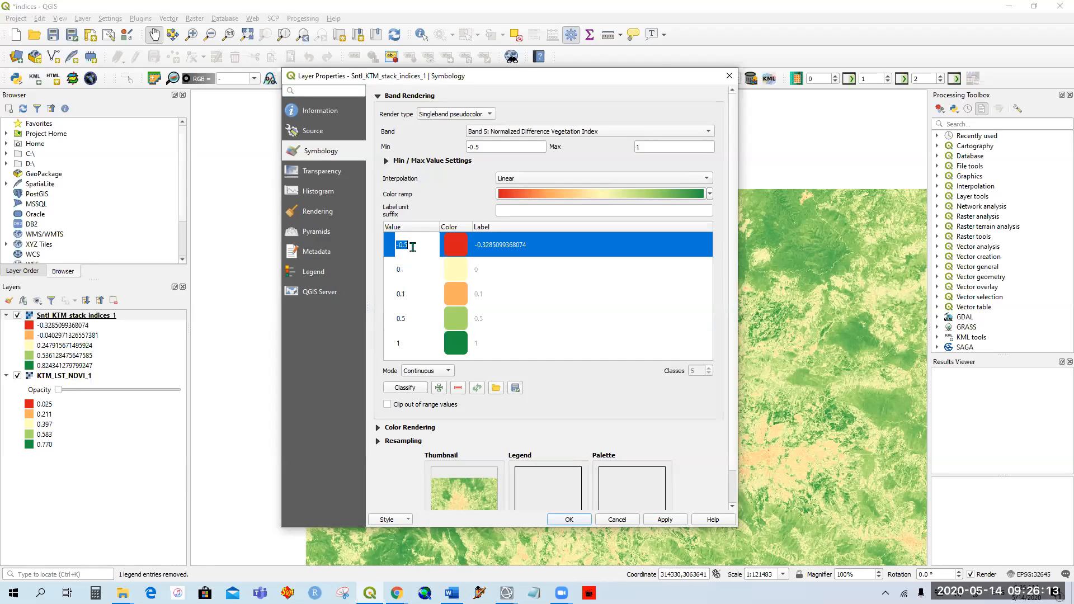
pyautogui.write('-1')
pyautogui.doubleClick(415, 270)
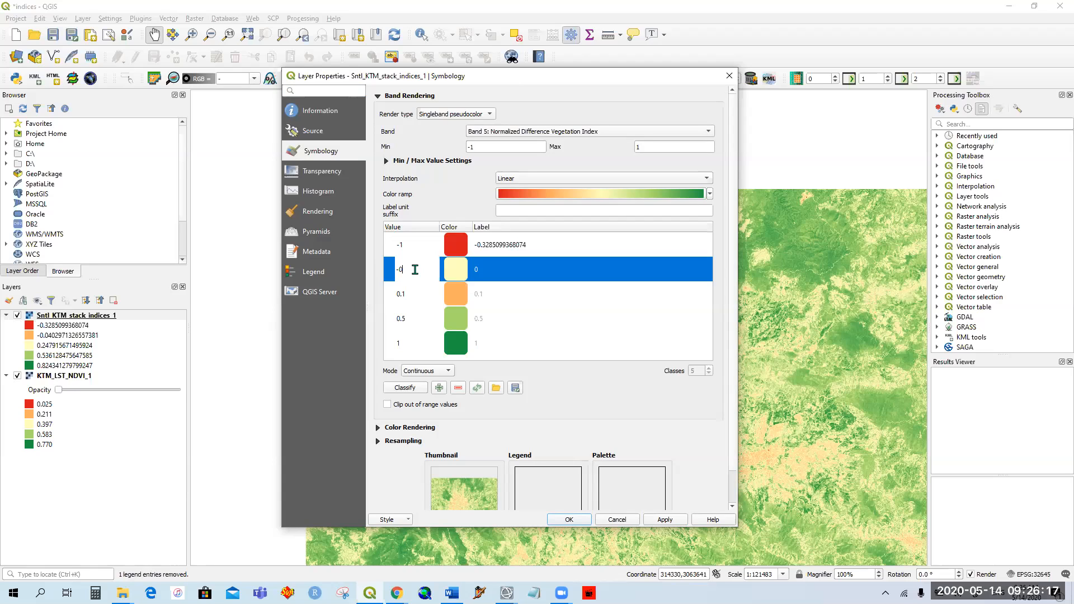
pyautogui.write('-0.5')
pyautogui.click(556, 307)
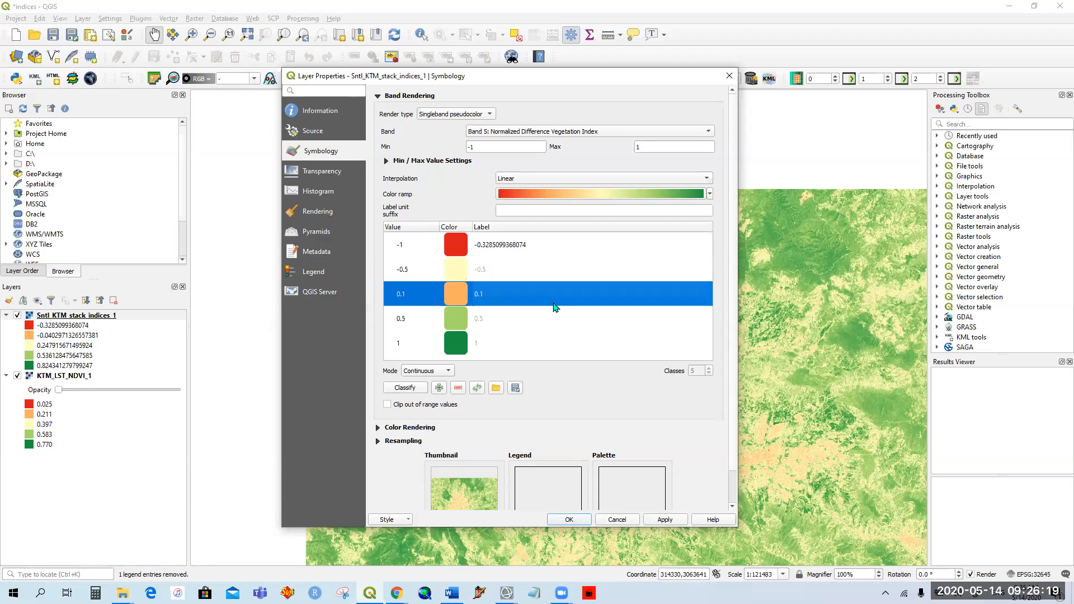
pyautogui.click(664, 519)
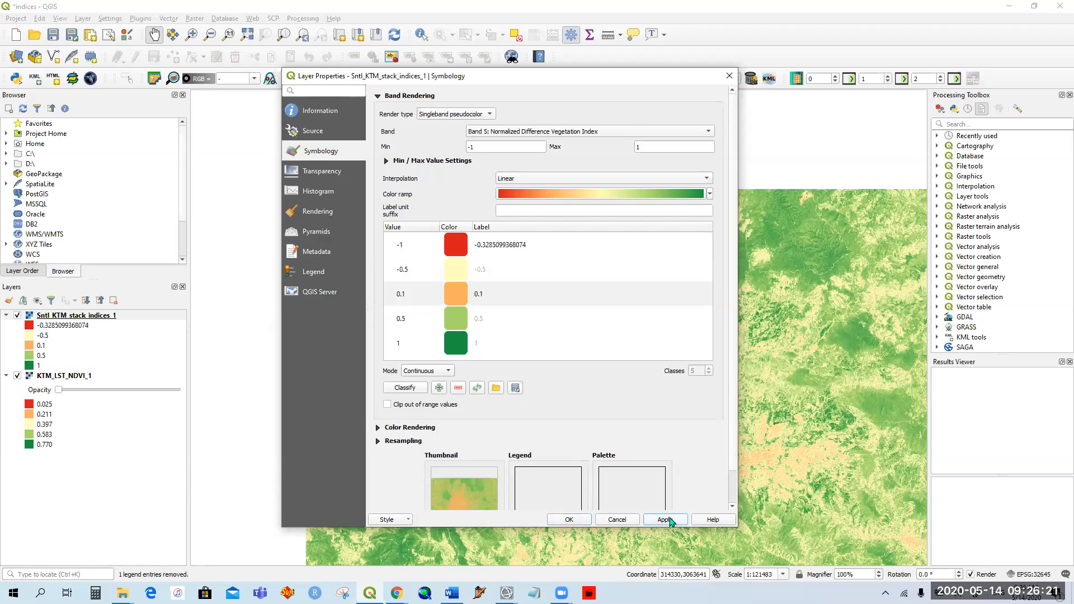
pyautogui.click(569, 519)
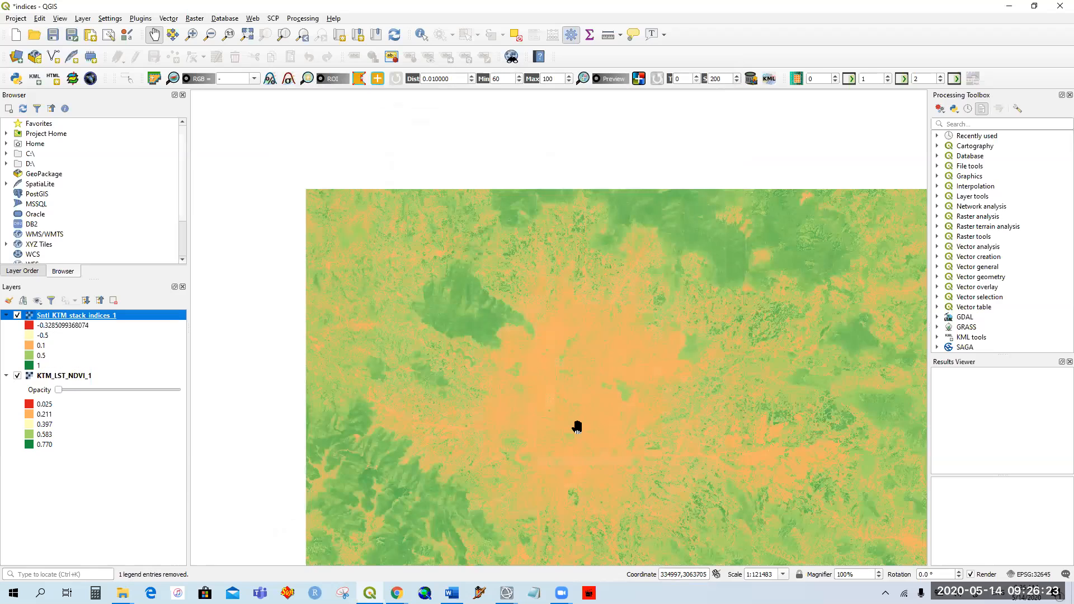
pyautogui.moveTo(535, 425); pyautogui.dragTo(559, 383)
pyautogui.scroll(3, 602, 375)
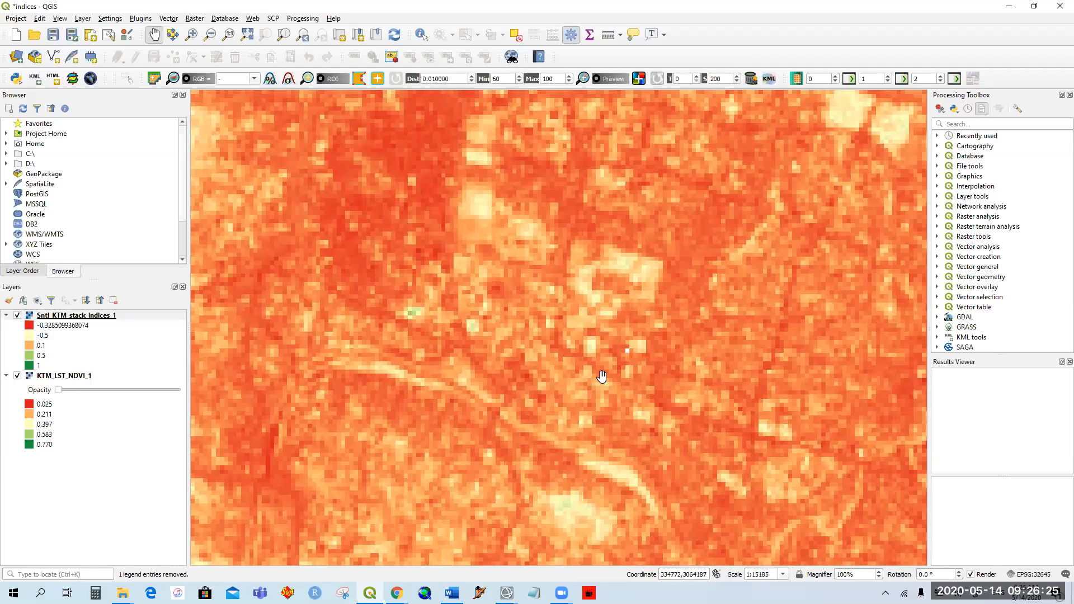
pyautogui.scroll(-1, 592, 394)
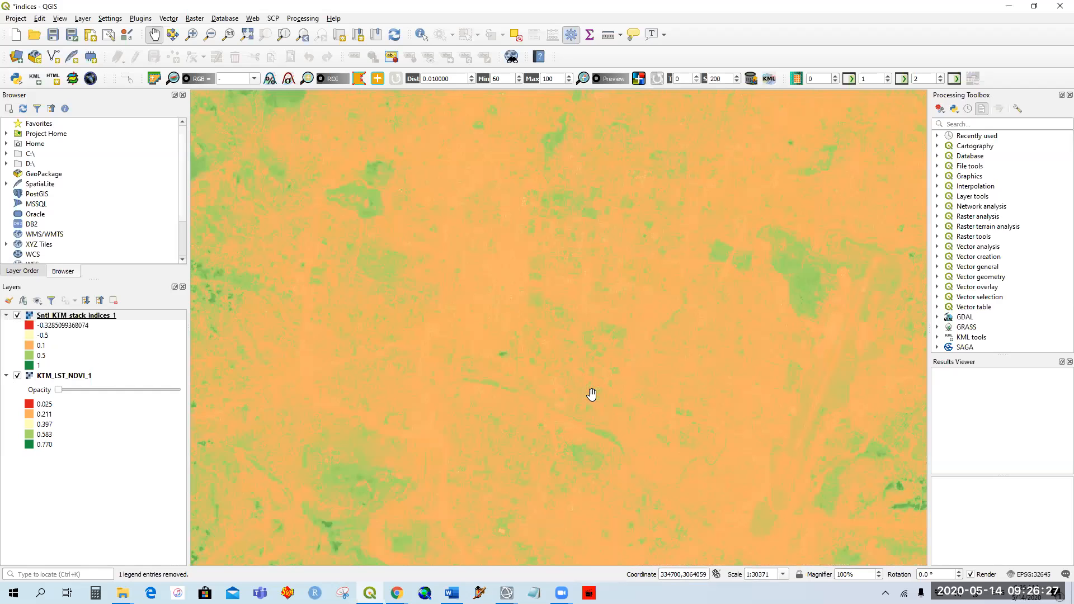
# Reclassify Sntl_KTM_stack_indices_1 in Equal Interval mode and apply the new classes.
pyautogui.rightClick(95, 316)
pyautogui.click(168, 479)
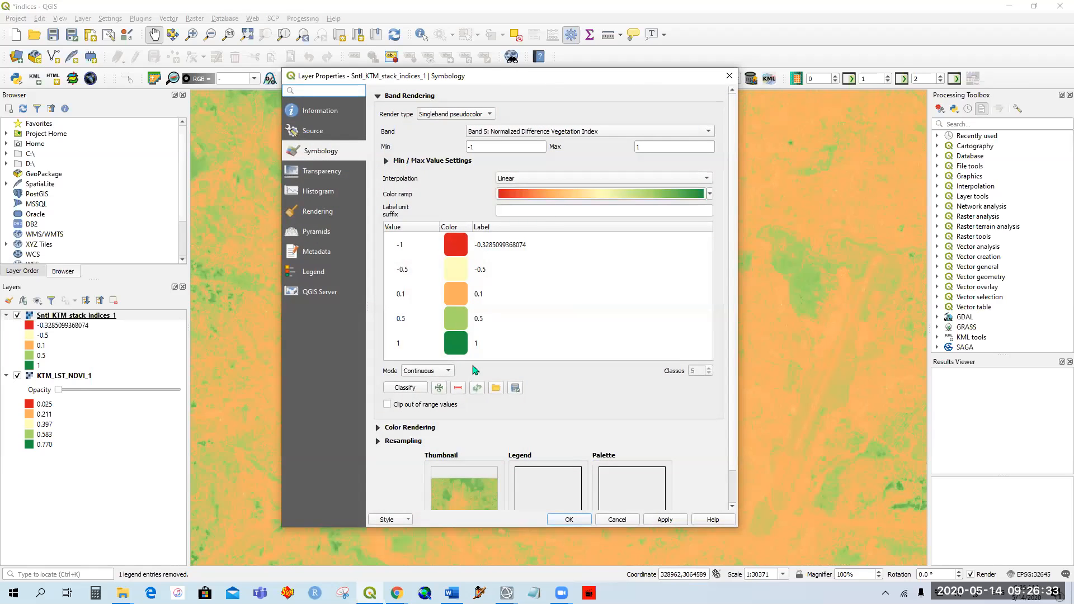
pyautogui.click(413, 389)
pyautogui.click(429, 372)
pyautogui.click(427, 391)
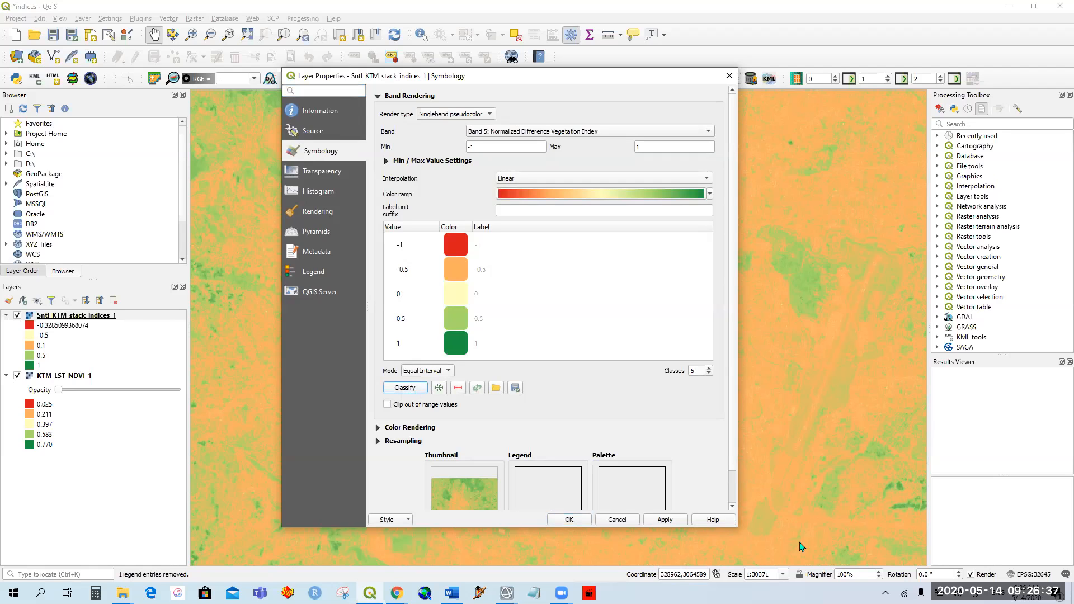
pyautogui.click(675, 521)
pyautogui.click(569, 520)
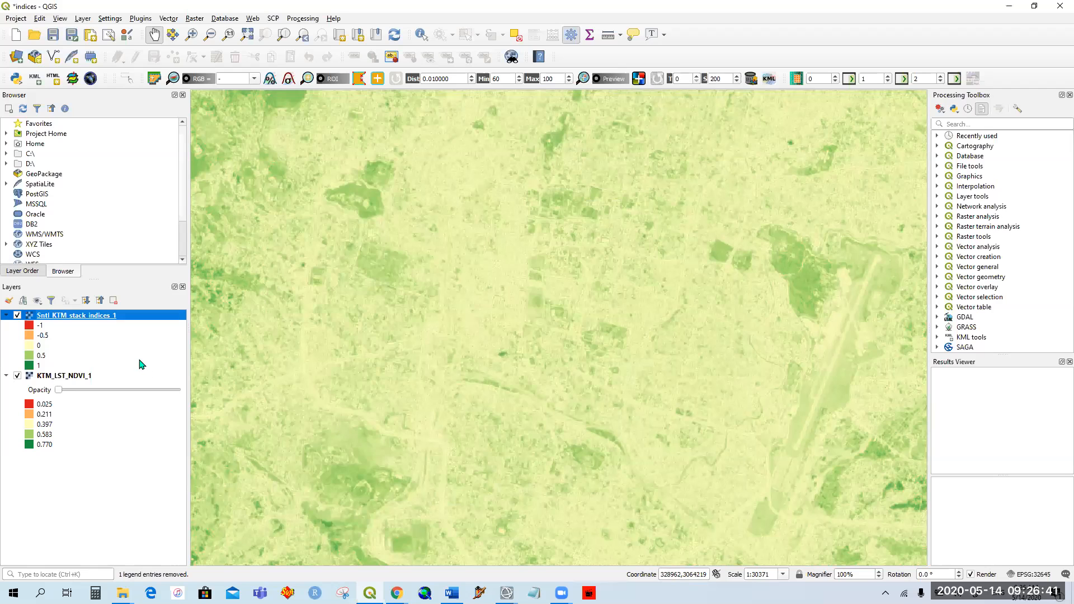
# In the symbology of Sntl_KTM_stack_indices_1, set the red class value to .025 and the pale yellow class to .211.
pyautogui.rightClick(95, 317)
pyautogui.click(143, 480)
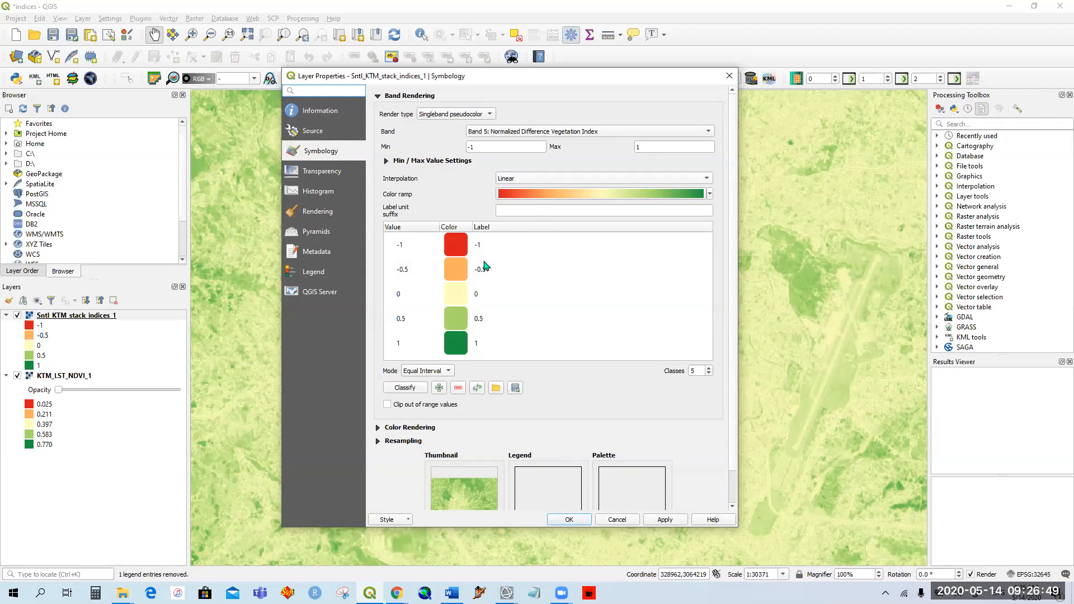
pyautogui.click(419, 248)
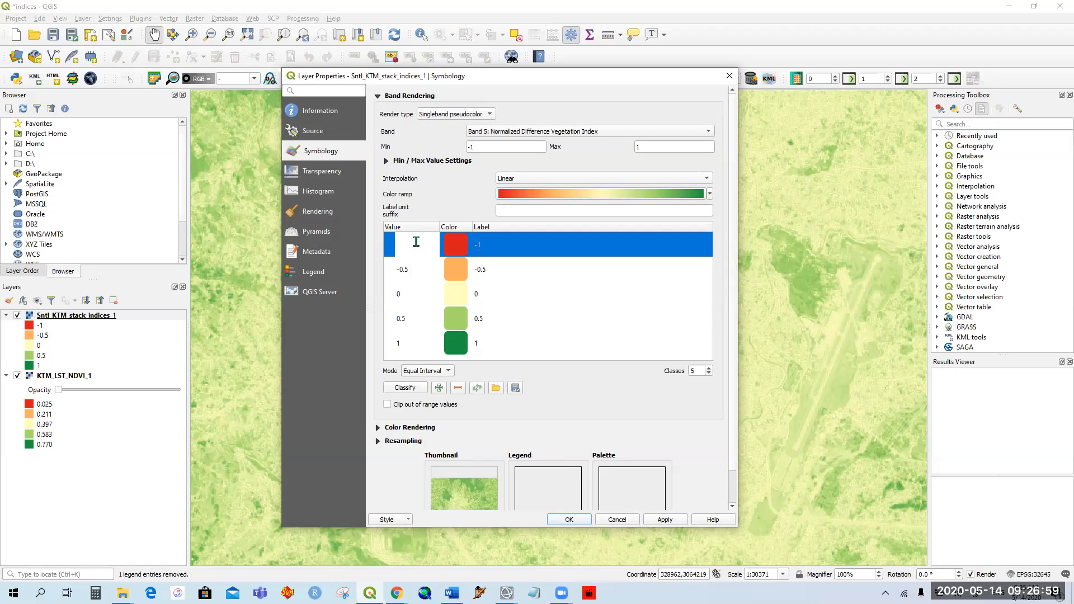
pyautogui.write('.025')
pyautogui.doubleClick(425, 271)
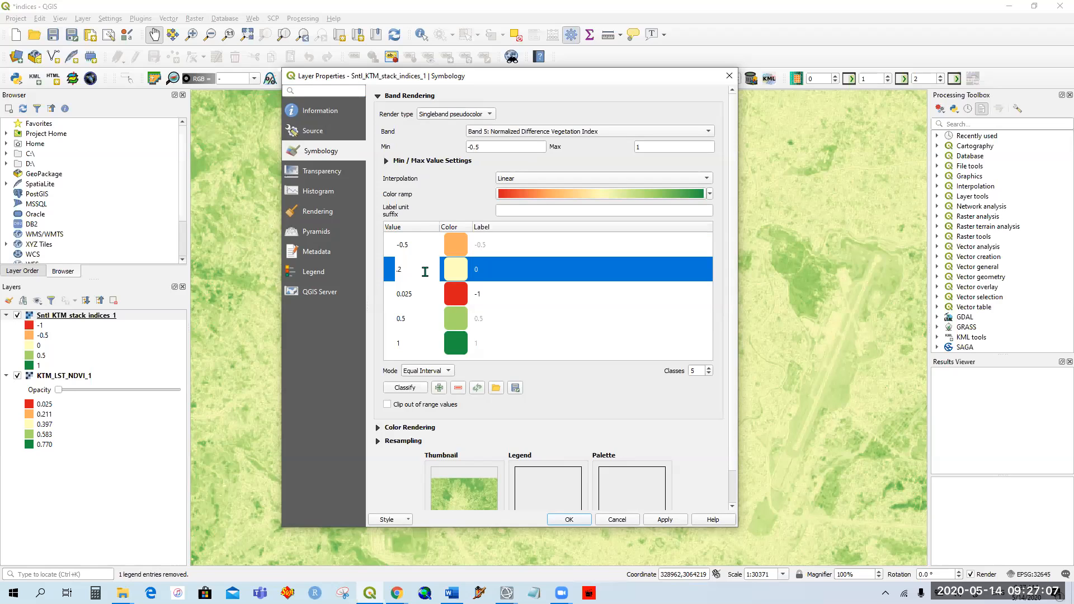
pyautogui.write('.211')
pyautogui.press('Return')
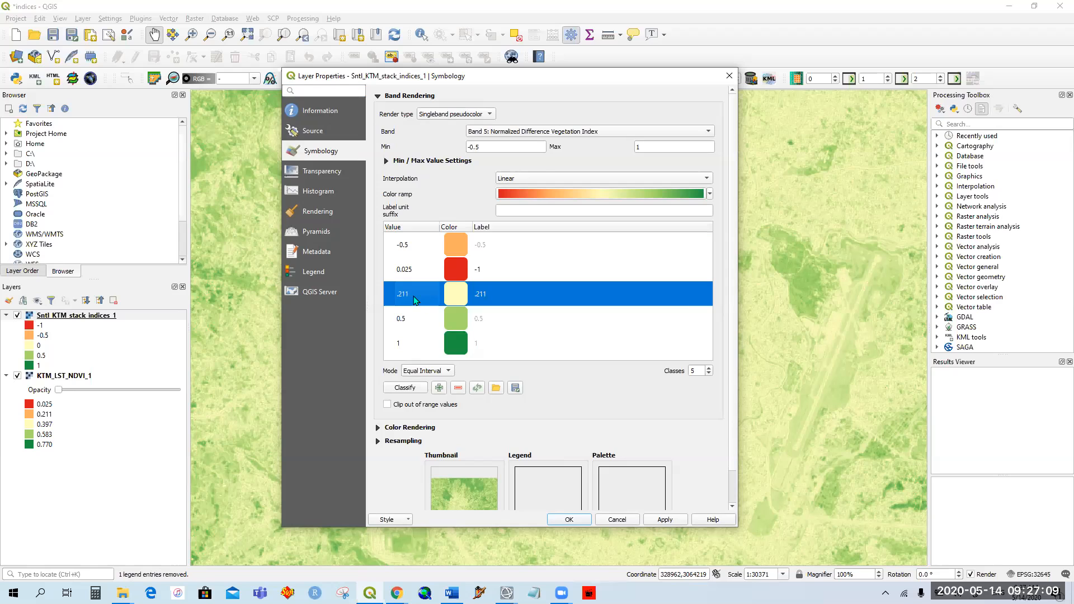
# Set the pale yellow class value to .397 and the light green class to 0.583, and apply the symbology.
pyautogui.doubleClick(420, 295)
pyautogui.write('.397')
pyautogui.click(426, 326)
pyautogui.doubleClick(414, 318)
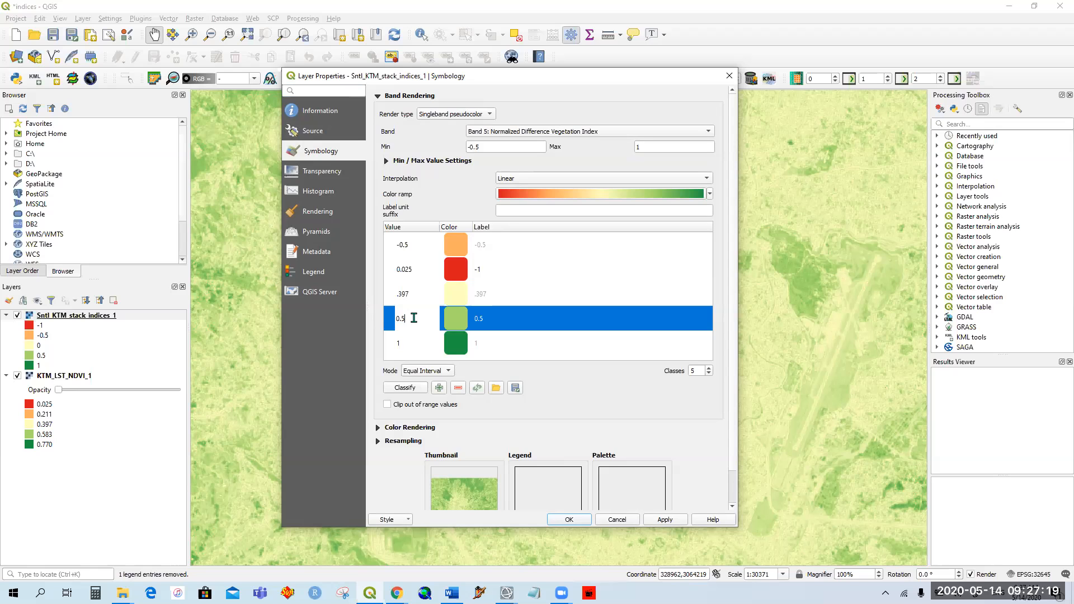
pyautogui.write('0.583')
pyautogui.click(664, 519)
pyautogui.click(584, 521)
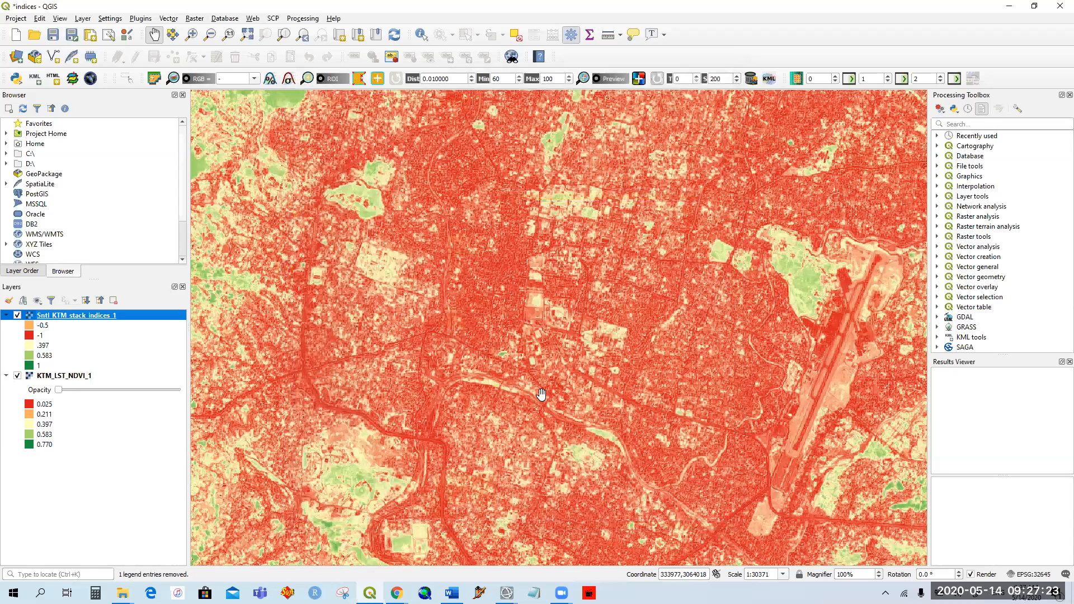
# Toggle Sntl_KTM_stack_indices_1 on and off over the city to compare its colours with KTM_LST_NDVI_1.
pyautogui.scroll(-1, 539, 395)
pyautogui.moveTo(534, 431); pyautogui.dragTo(515, 384)
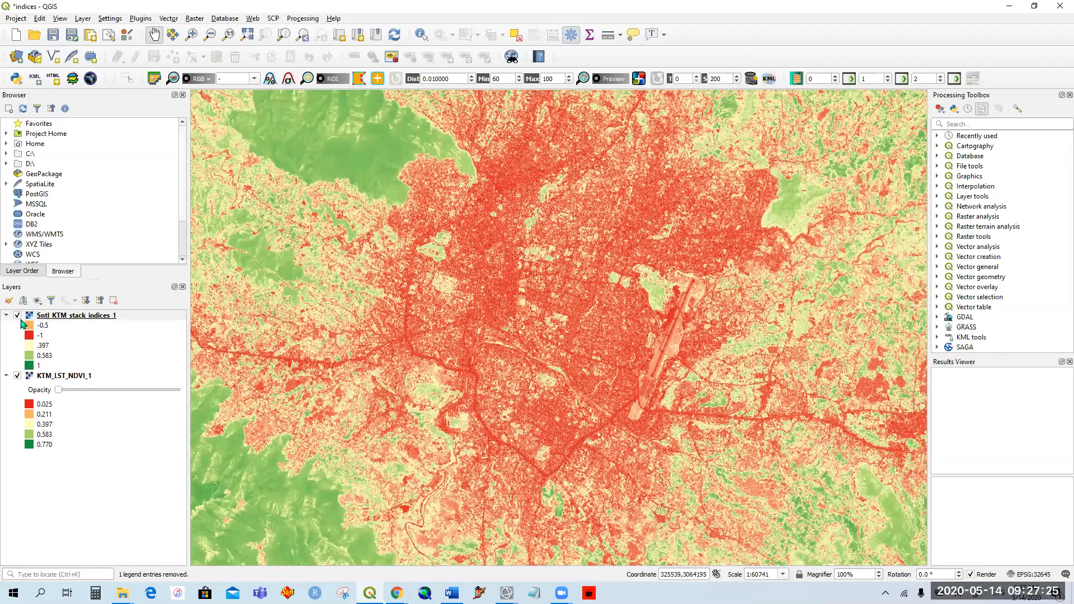
pyautogui.click(18, 316)
pyautogui.doubleClick(18, 317)
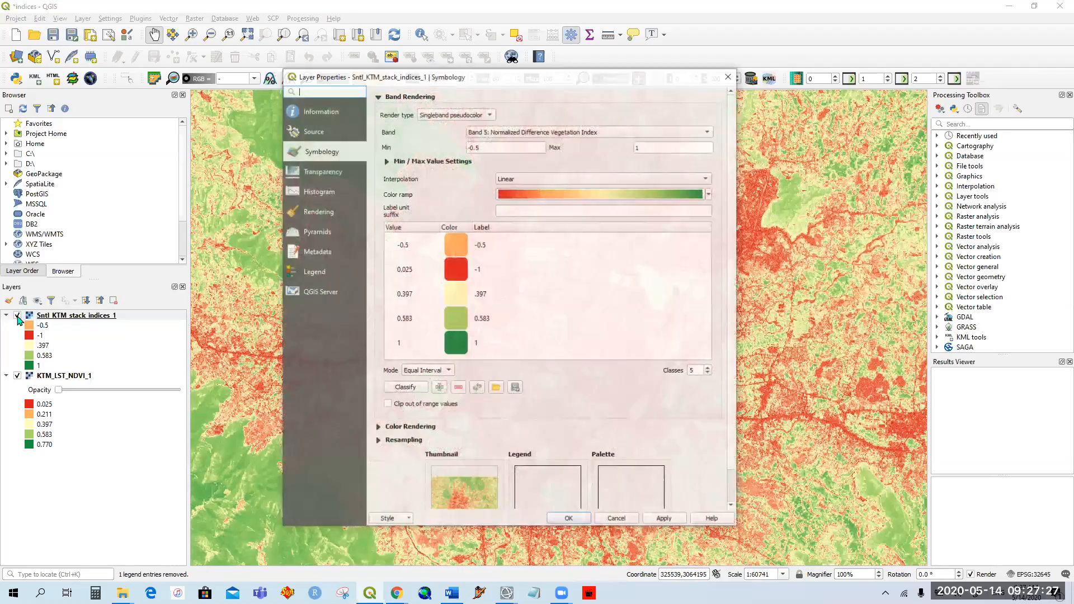
pyautogui.click(727, 76)
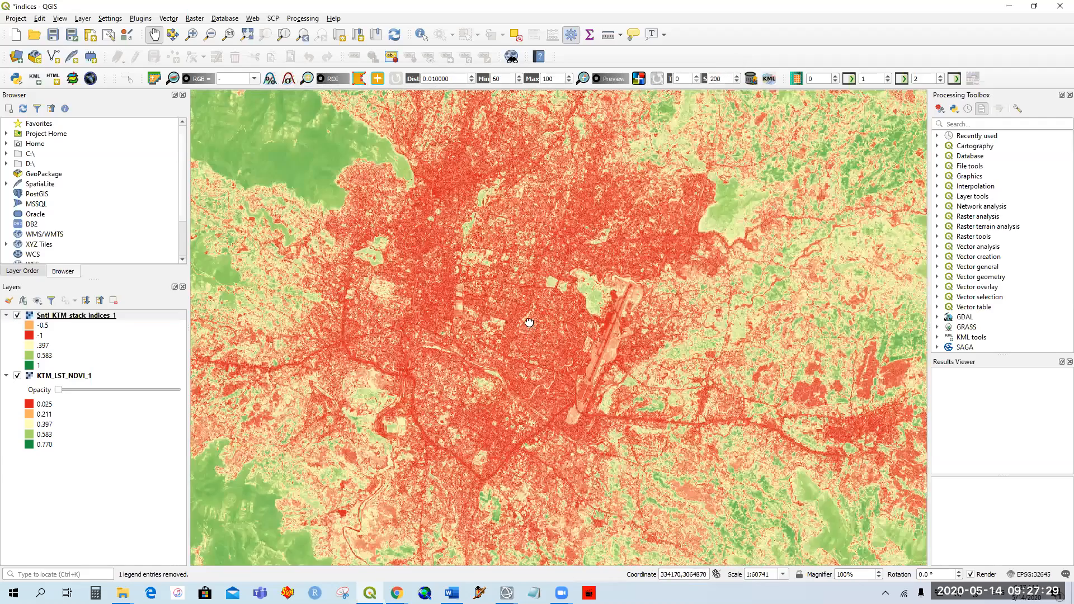
pyautogui.moveTo(529, 320); pyautogui.dragTo(492, 322)
pyautogui.click(17, 316)
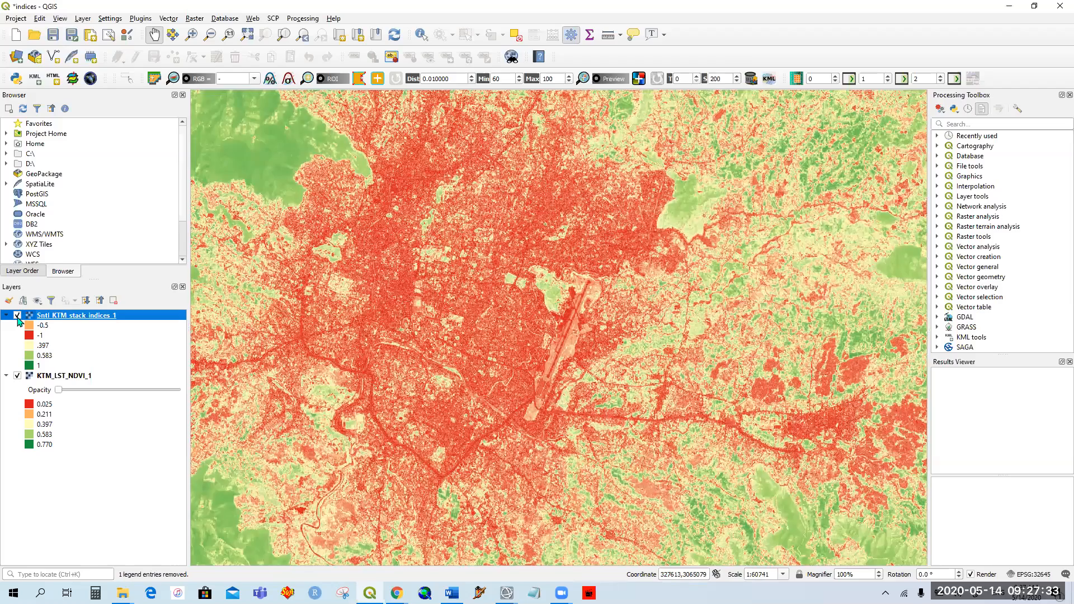
pyautogui.click(17, 316)
pyautogui.click(18, 316)
pyautogui.click(17, 317)
pyautogui.click(18, 317)
pyautogui.click(18, 317)
# Examine the river and airport area closely, switching Sntl_KTM_stack_indices_1 on and off to compare the pixel detail of both rasters.
pyautogui.scroll(3, 408, 387)
pyautogui.scroll(-1, 414, 404)
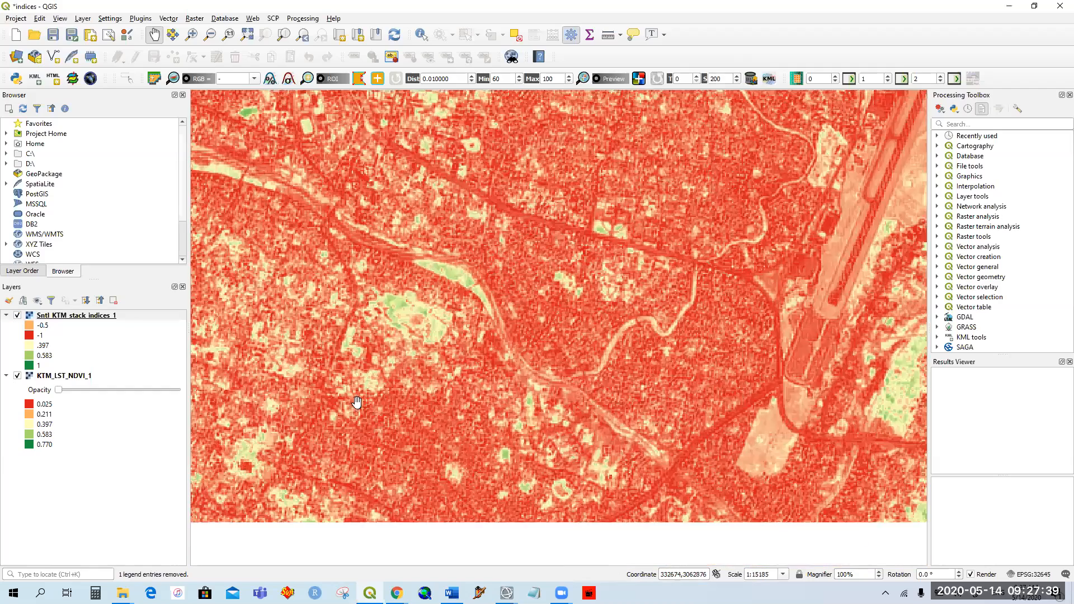
pyautogui.click(17, 317)
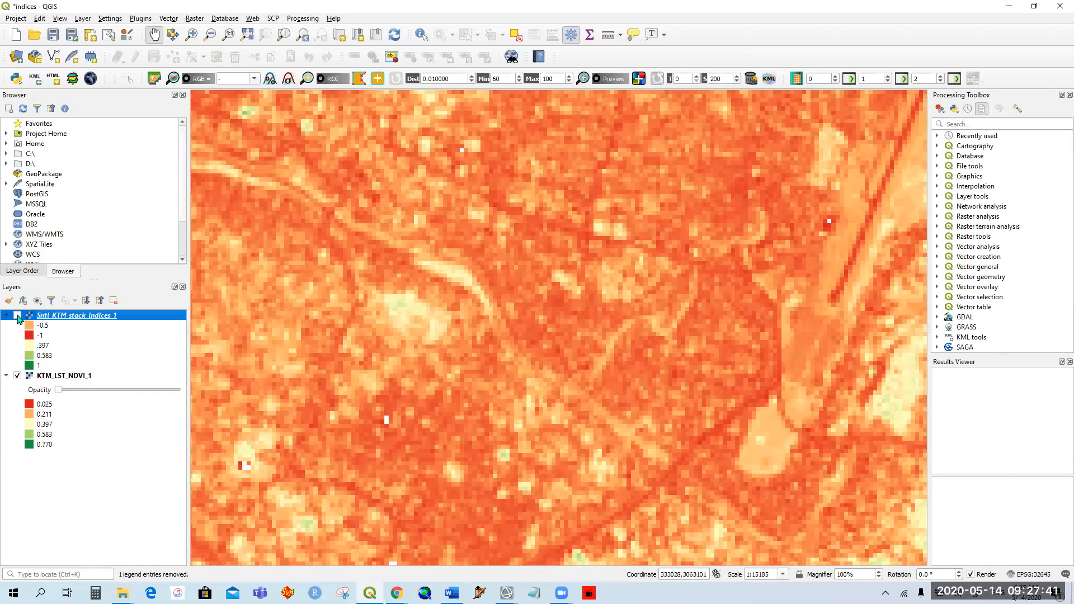
pyautogui.click(17, 316)
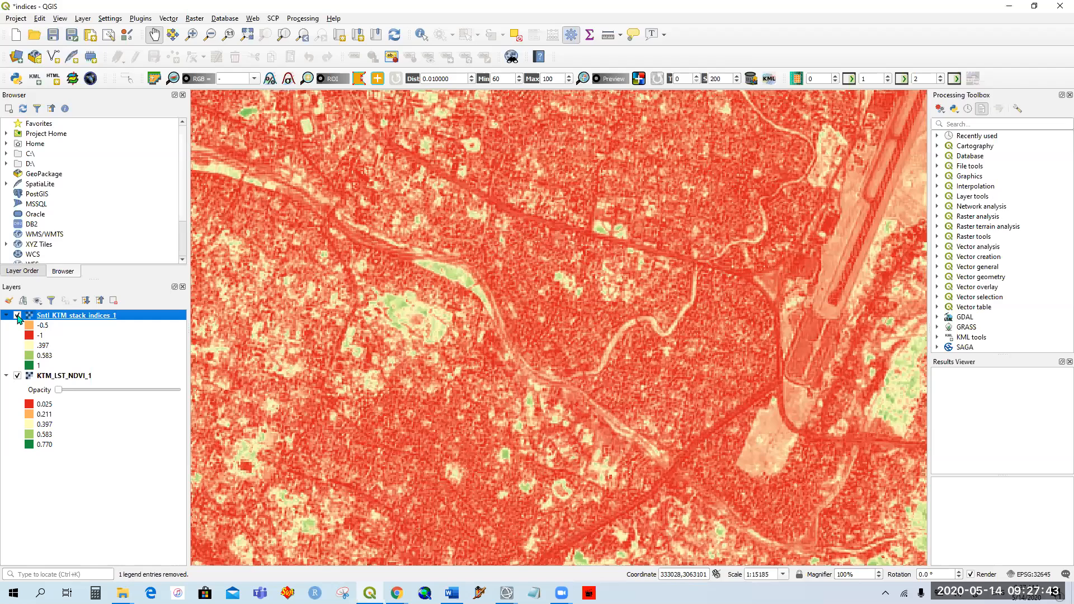
pyautogui.click(17, 317)
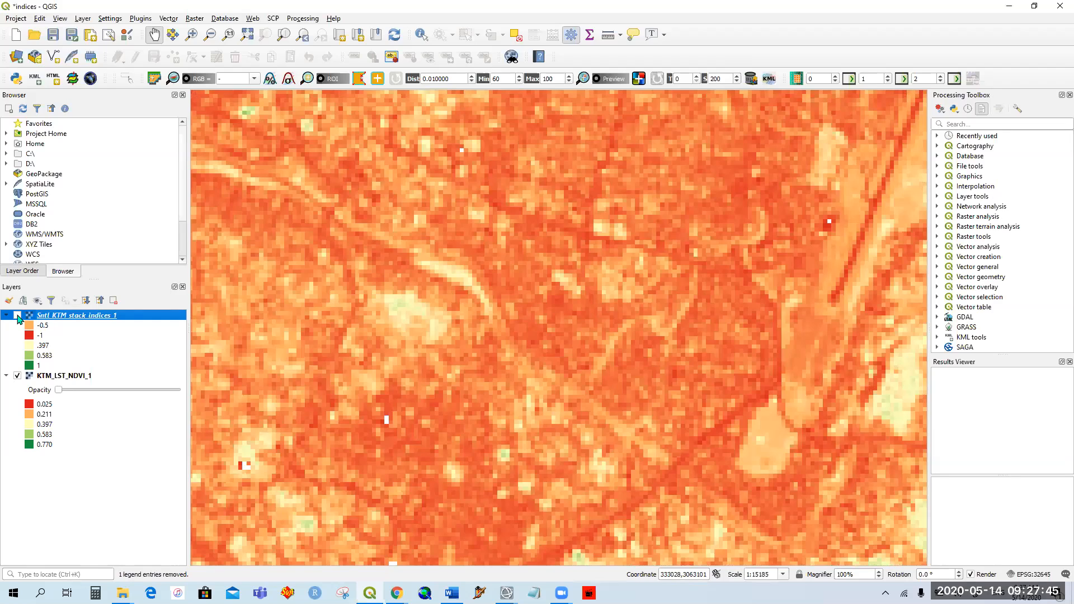
pyautogui.click(17, 316)
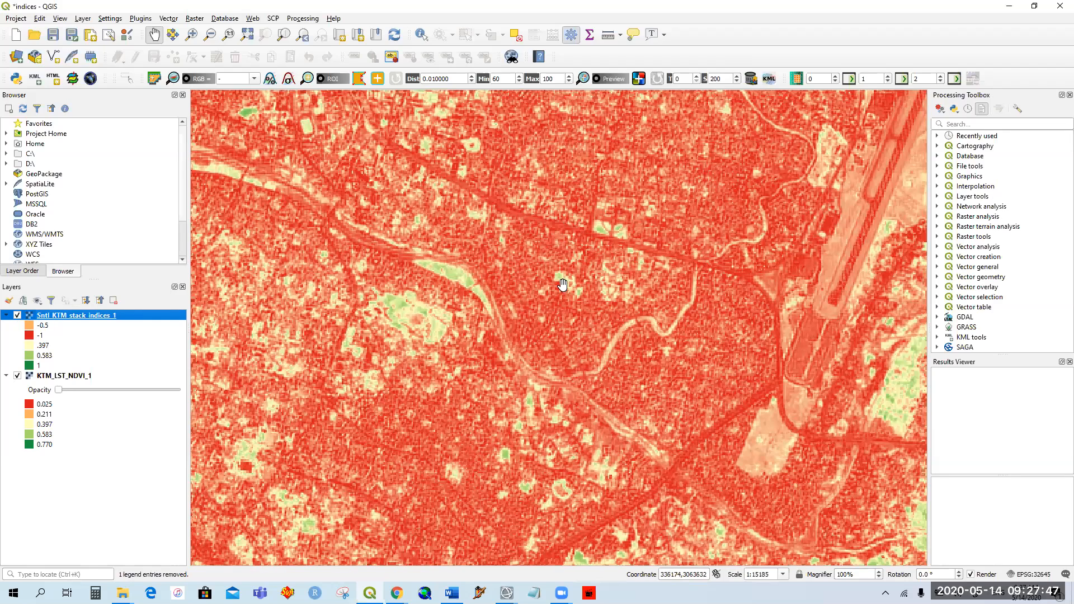
pyautogui.moveTo(482, 252); pyautogui.dragTo(599, 322)
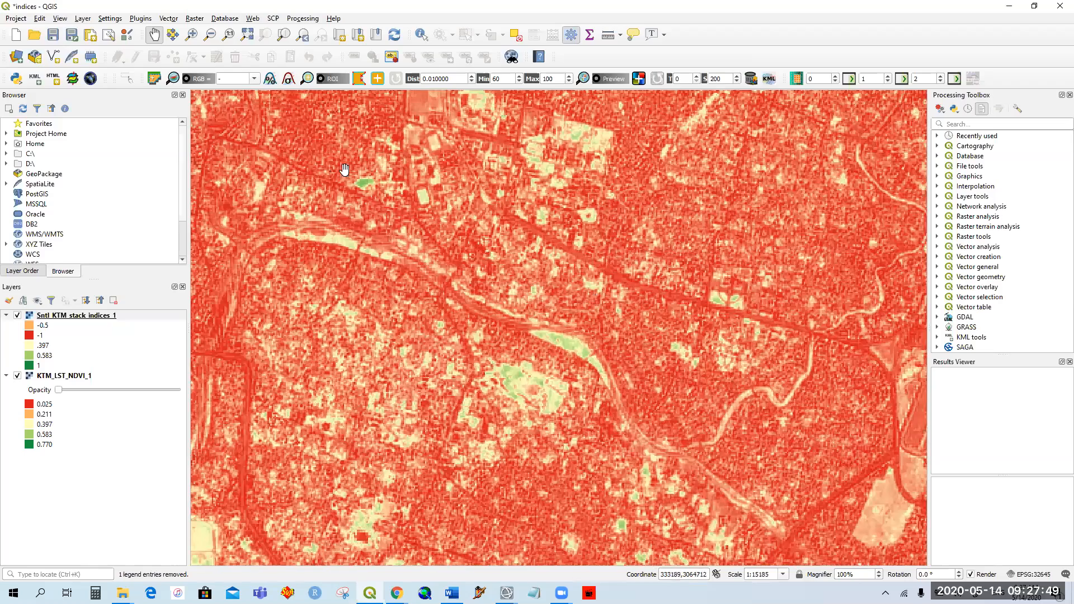
pyautogui.click(18, 317)
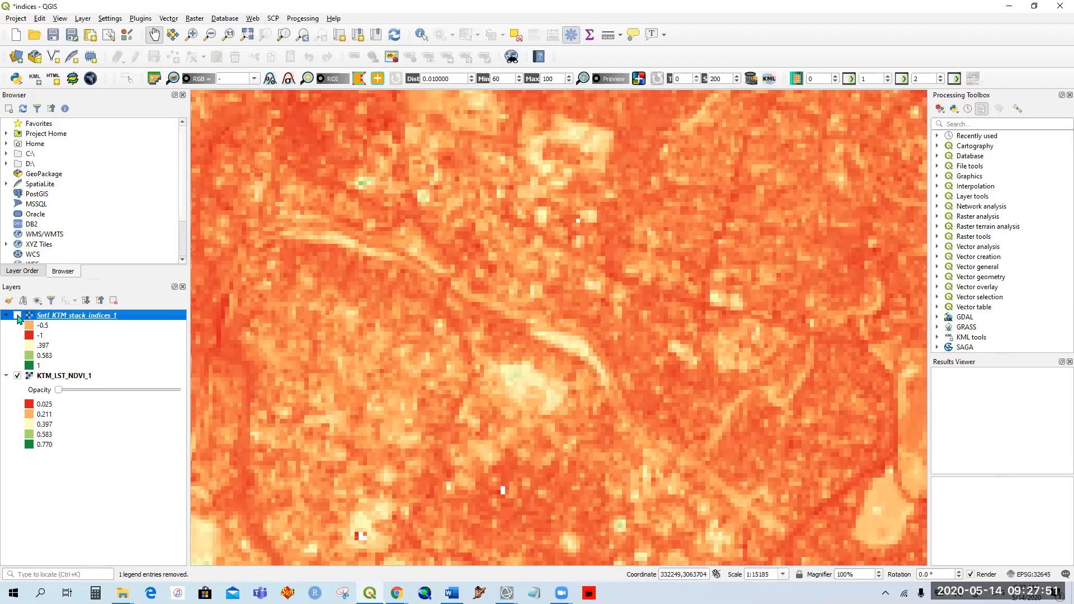
pyautogui.click(17, 317)
# Compare both rasters over the whole valley and hide Sntl_KTM_stack_indices_1, leaving only KTM_LST_NDVI_1 shown.
pyautogui.scroll(-3, 537, 311)
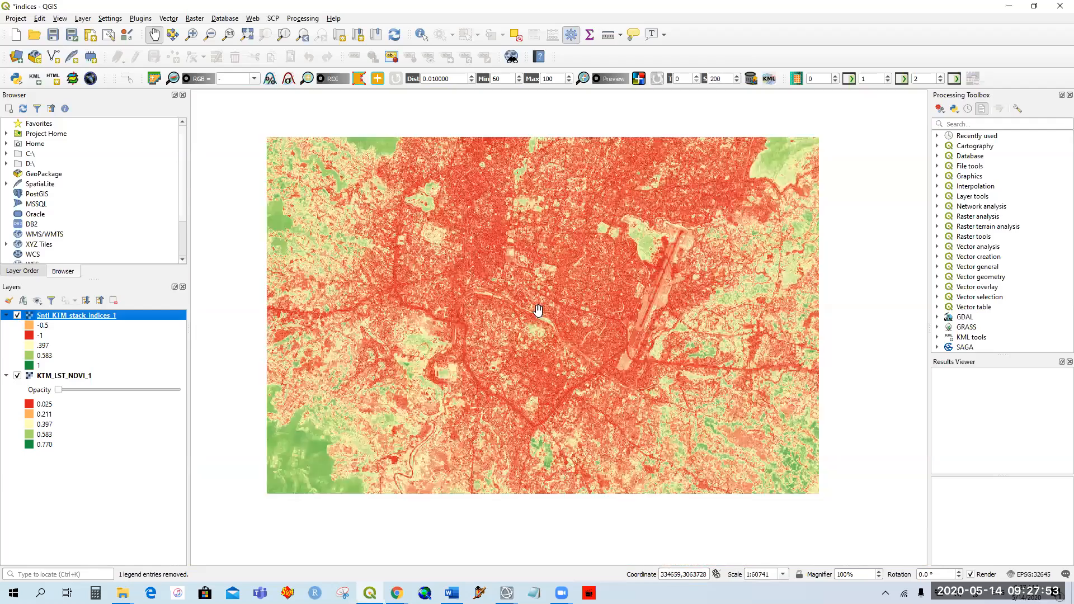
pyautogui.moveTo(628, 351); pyautogui.dragTo(582, 331)
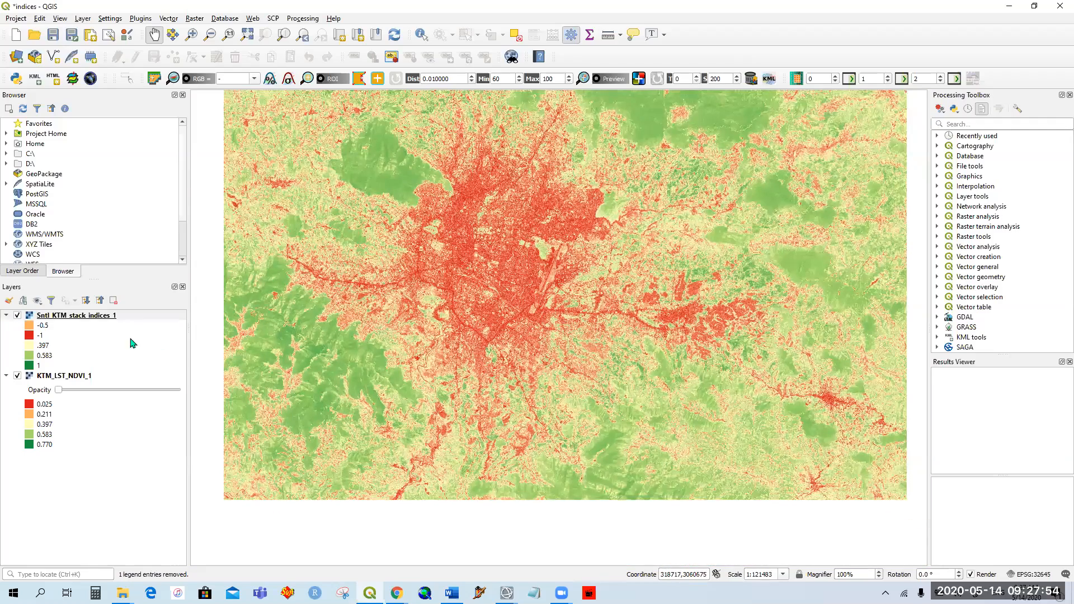
pyautogui.click(17, 316)
pyautogui.click(17, 317)
pyautogui.click(17, 317)
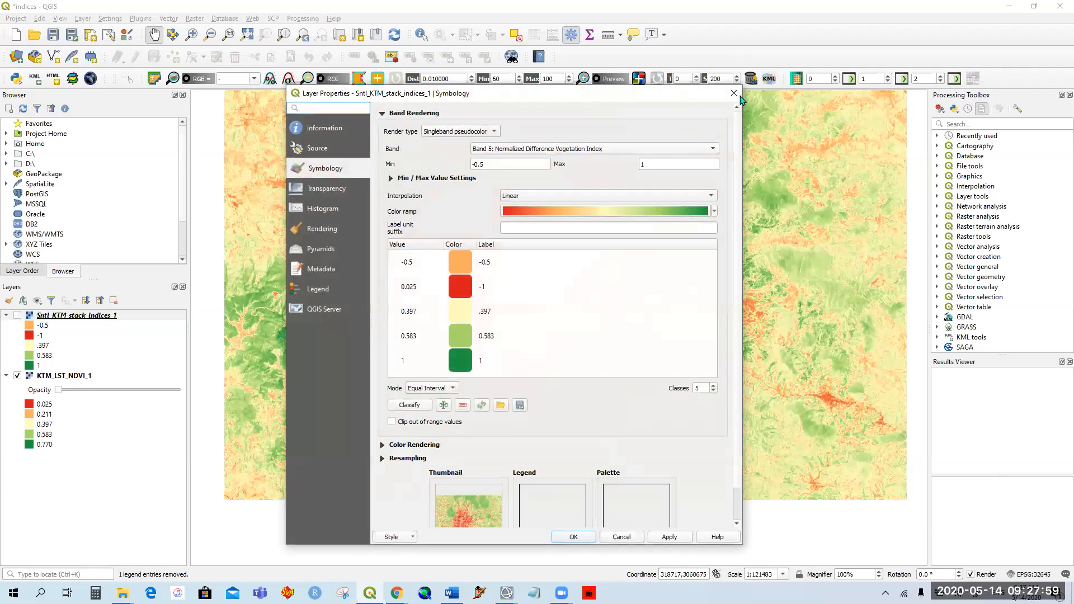
pyautogui.click(735, 94)
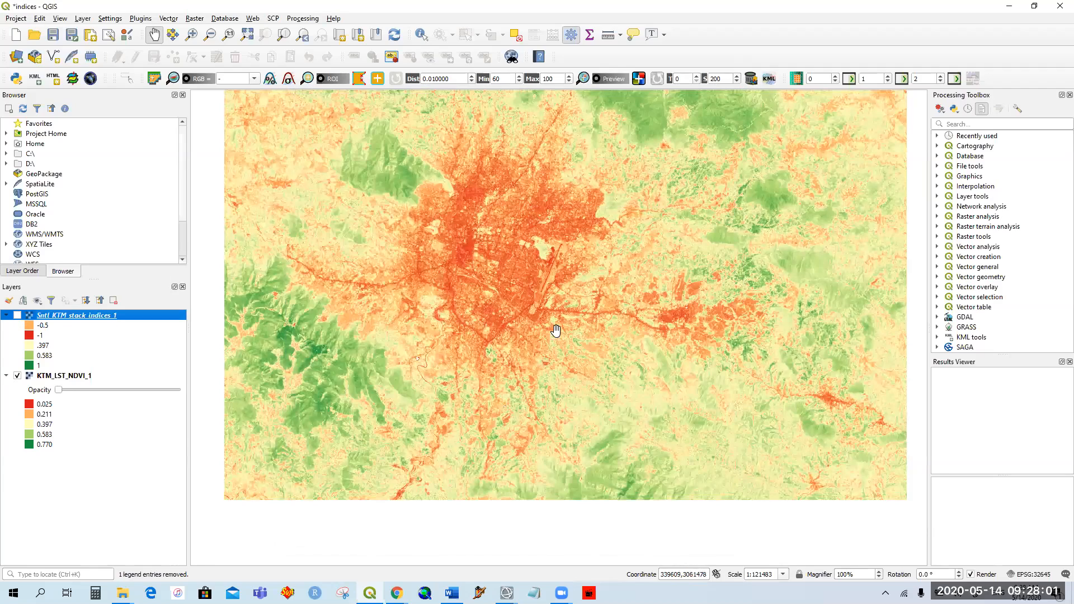
# Open Indices_layout, place Map 2 in the page's upper-left corner and resize it to about 136 by 123 mm.
pyautogui.click(21, 20)
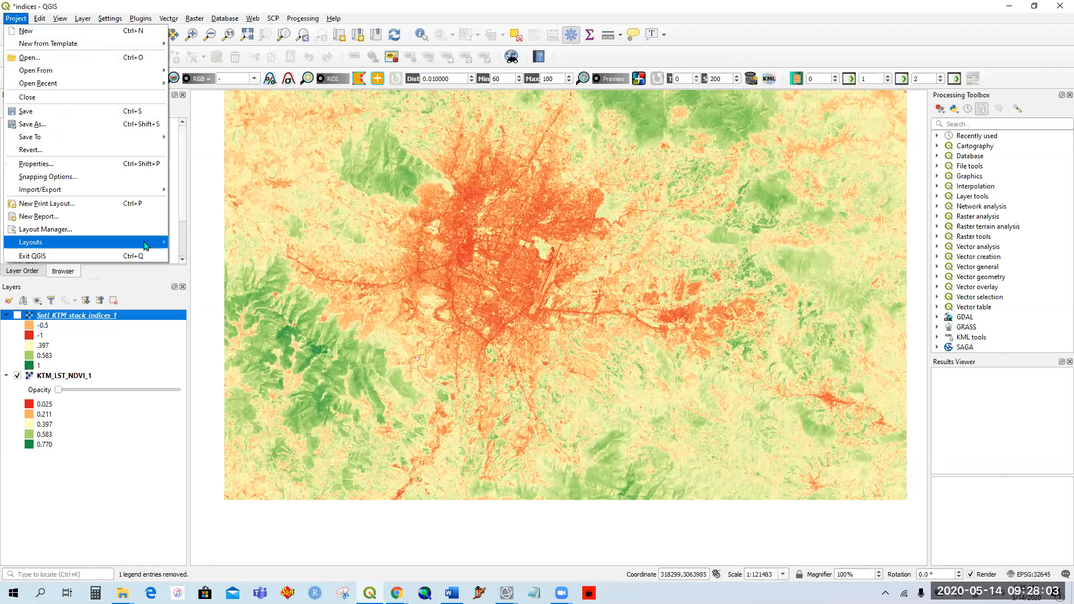
pyautogui.moveTo(147, 242)
pyautogui.click(222, 242)
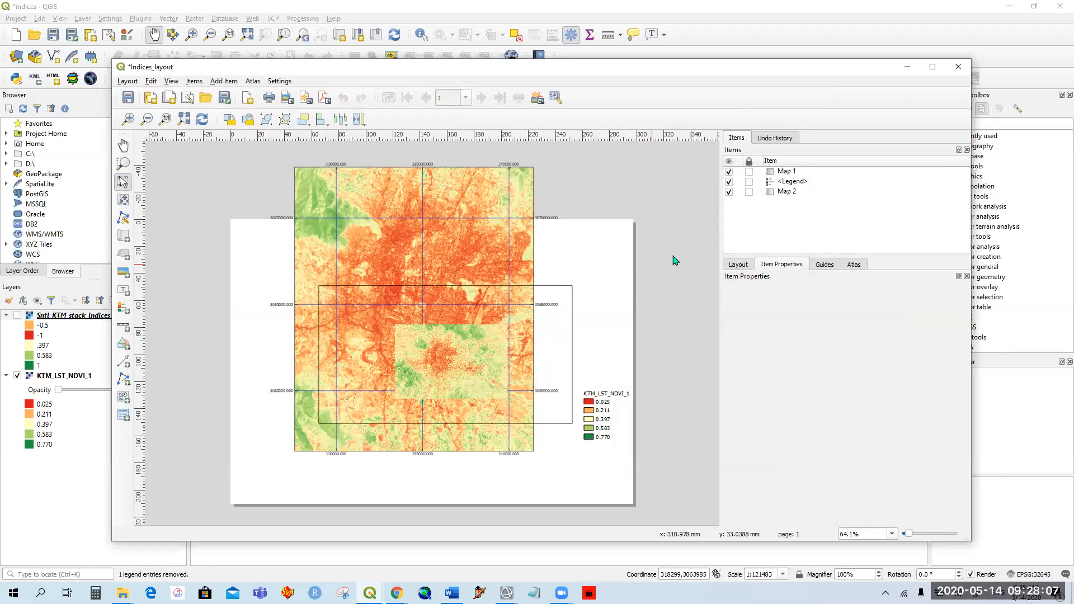
pyautogui.click(406, 257)
pyautogui.moveTo(457, 249); pyautogui.dragTo(402, 300)
pyautogui.moveTo(468, 502); pyautogui.dragTo(416, 387)
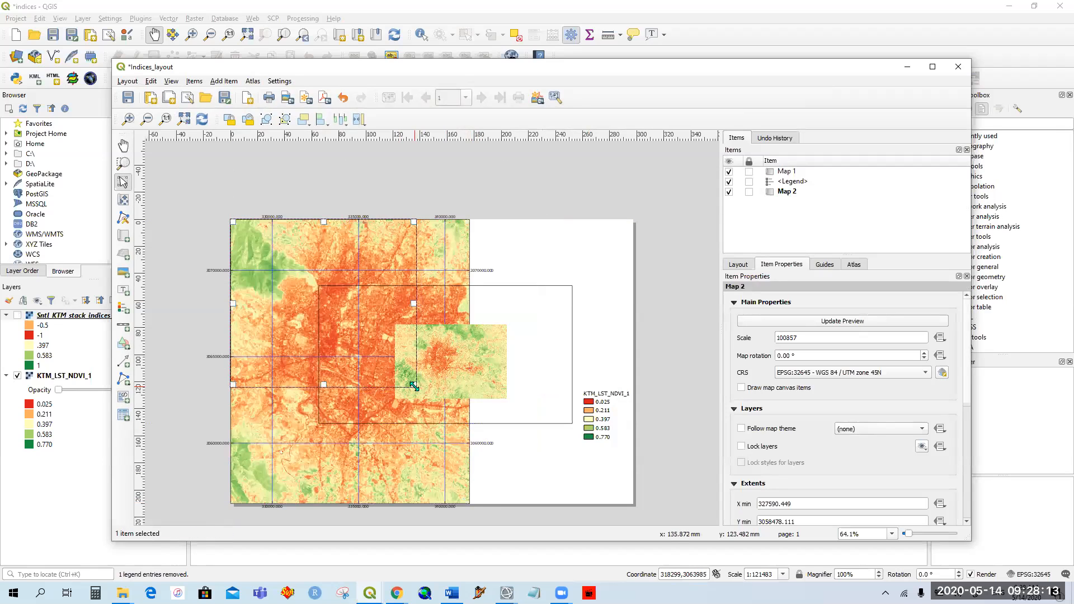
# Resize Map 1 to fill the page's upper-right area beside Map 2.
pyautogui.click(467, 356)
pyautogui.moveTo(570, 291); pyautogui.dragTo(631, 222)
pyautogui.moveTo(321, 421); pyautogui.dragTo(419, 379)
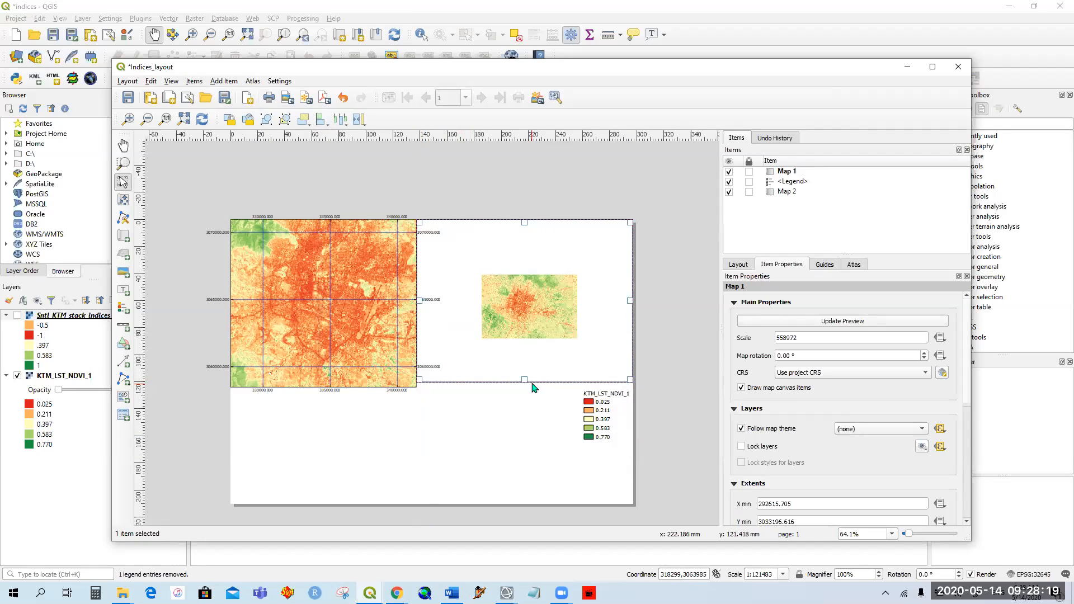
# Extend Map 1's lower edge downward to make the map about 127 mm tall.
pyautogui.moveTo(524, 380); pyautogui.dragTo(524, 389)
pyautogui.click(505, 431)
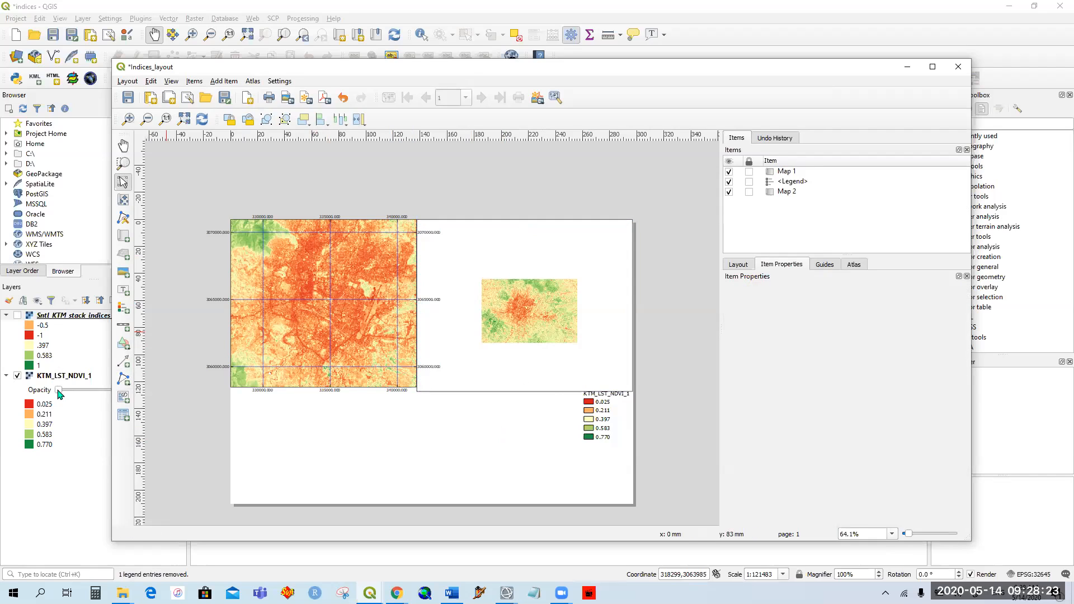
# Select Map 2 in the layout and set its scale to 150000.
pyautogui.click(348, 315)
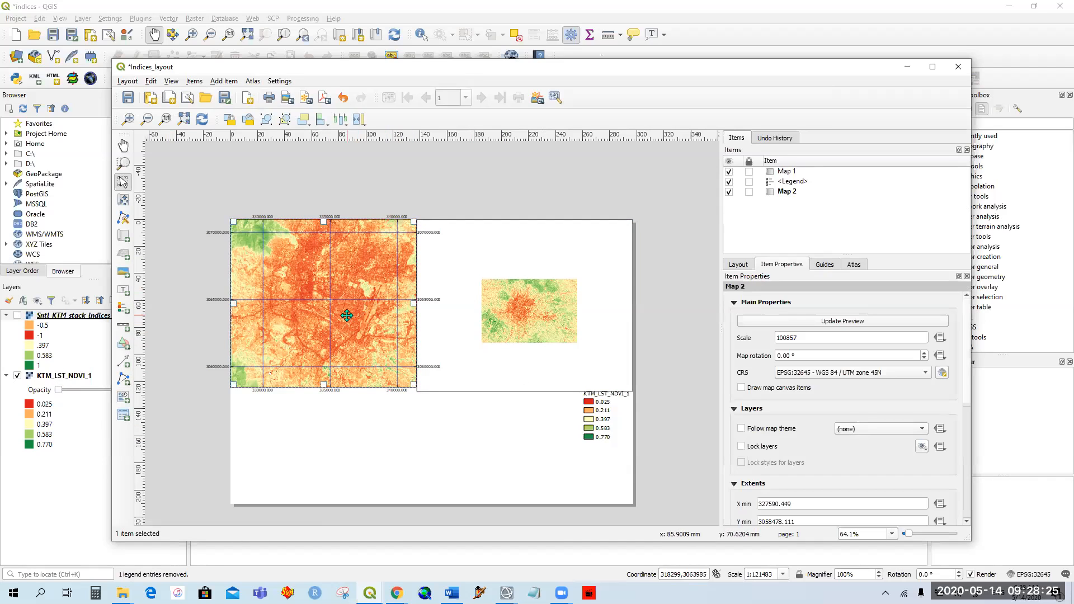
pyautogui.click(129, 199)
pyautogui.scroll(-1, 342, 303)
pyautogui.scroll(1, 344, 304)
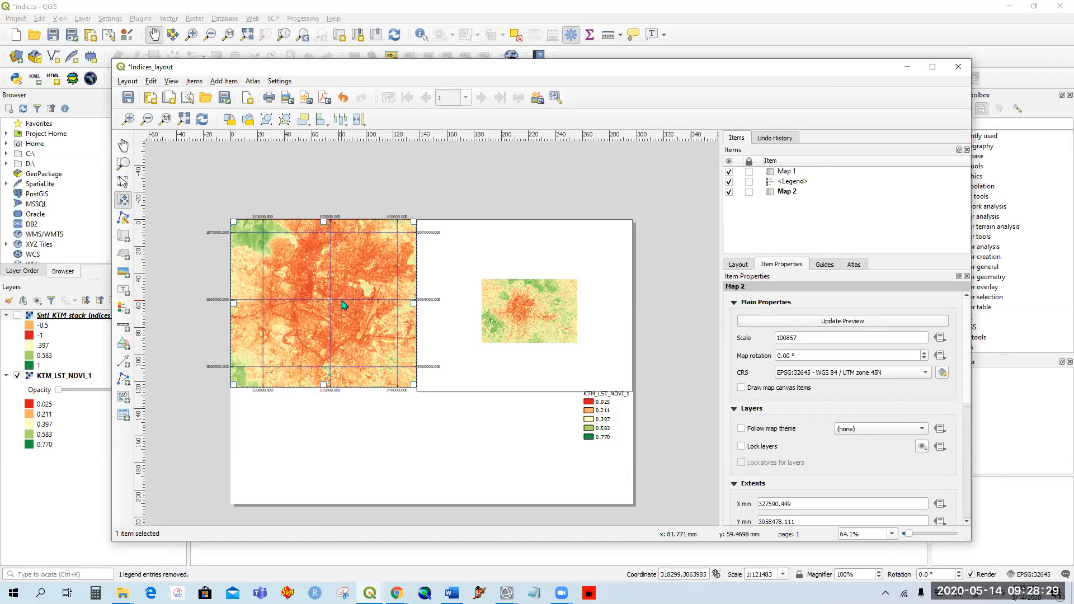
pyautogui.click(811, 338)
pyautogui.moveTo(823, 339); pyautogui.dragTo(750, 348)
pyautogui.write('15')
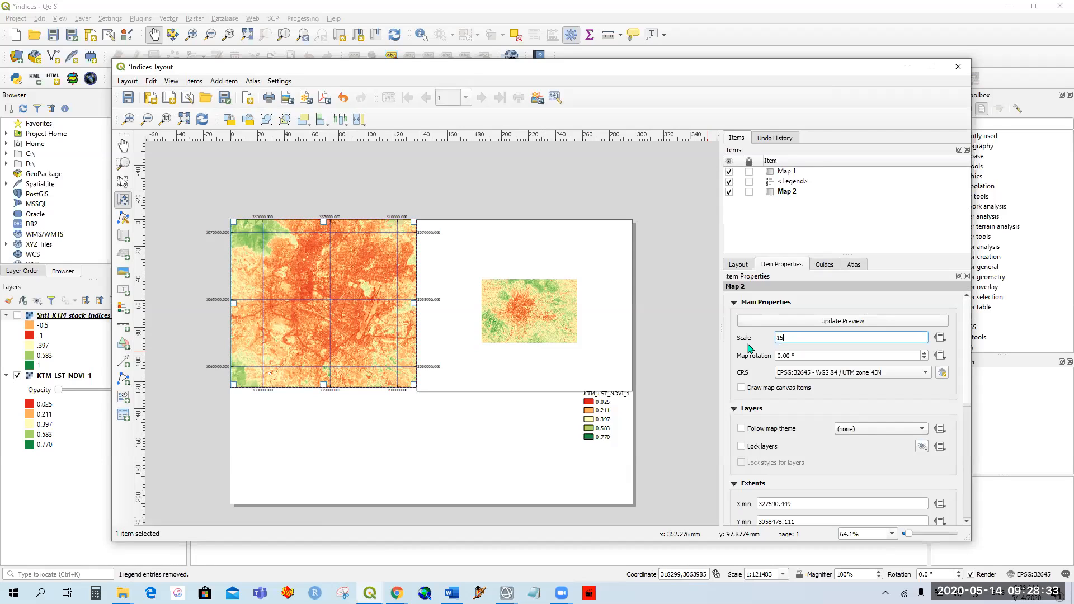
pyautogui.write('0000')
pyautogui.press('Return')
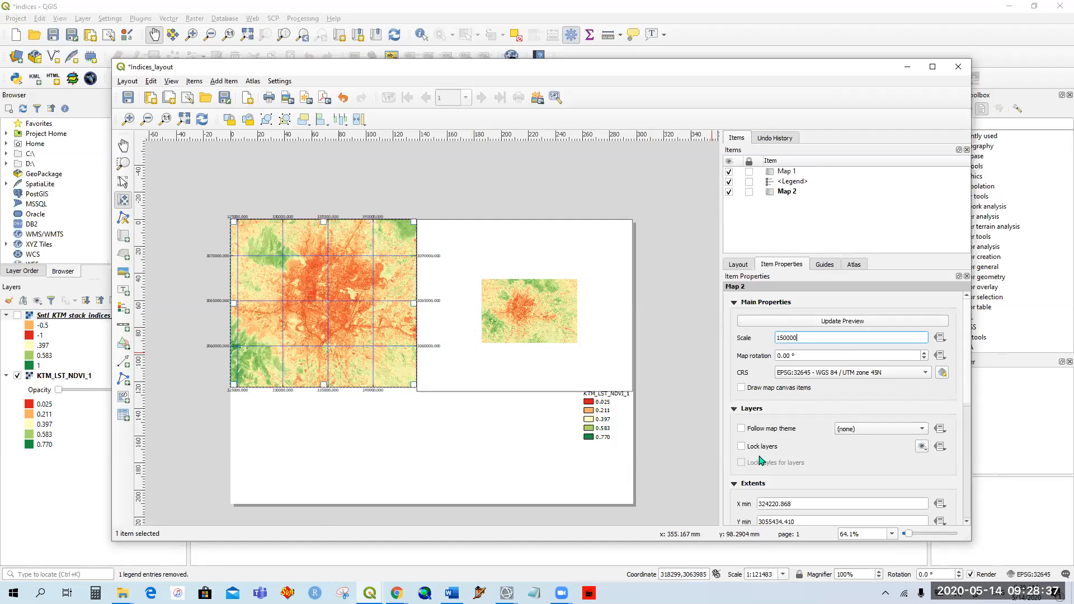
# Lock Map 2's layers, turn on Sntl_KTM_stack_indices_1 in the main project window and return to Indices_layout.
pyautogui.click(17, 315)
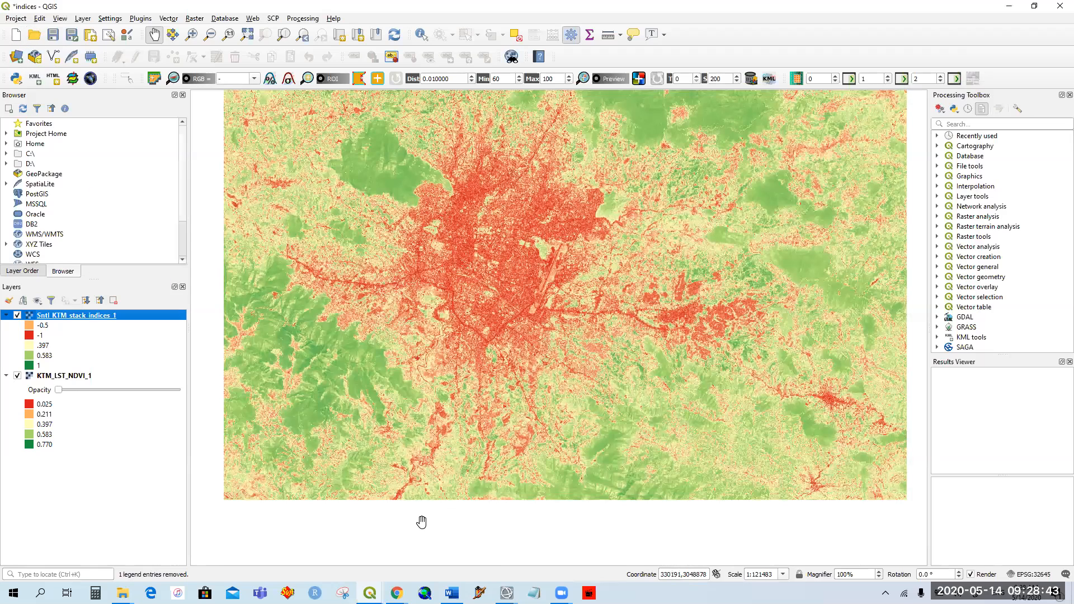
pyautogui.click(370, 593)
pyautogui.click(440, 543)
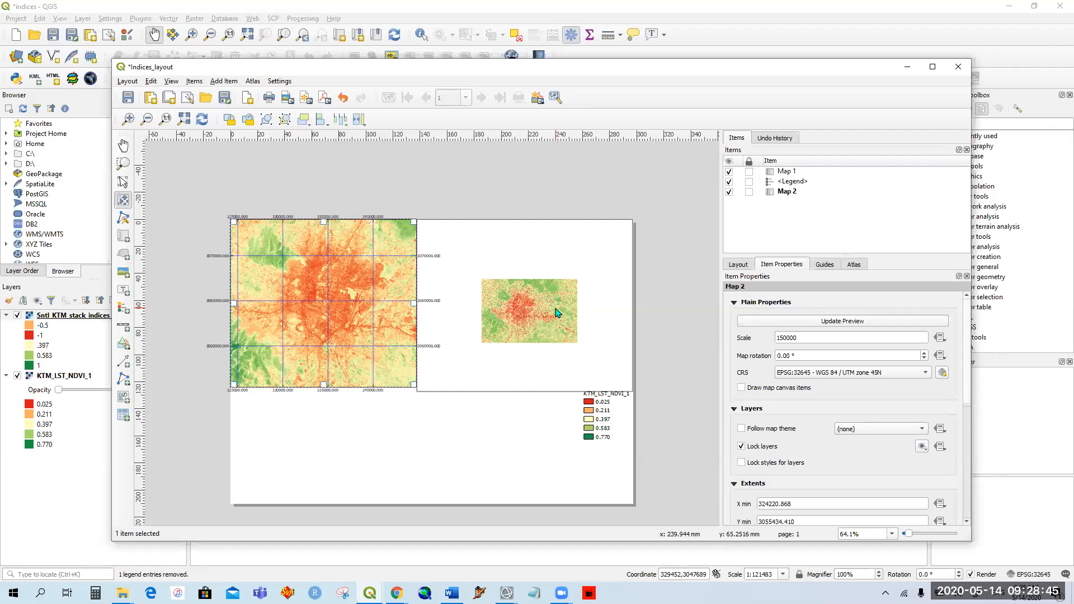
# Set Map 1's scale to 150000, the same as Map 2.
pyautogui.click(823, 338)
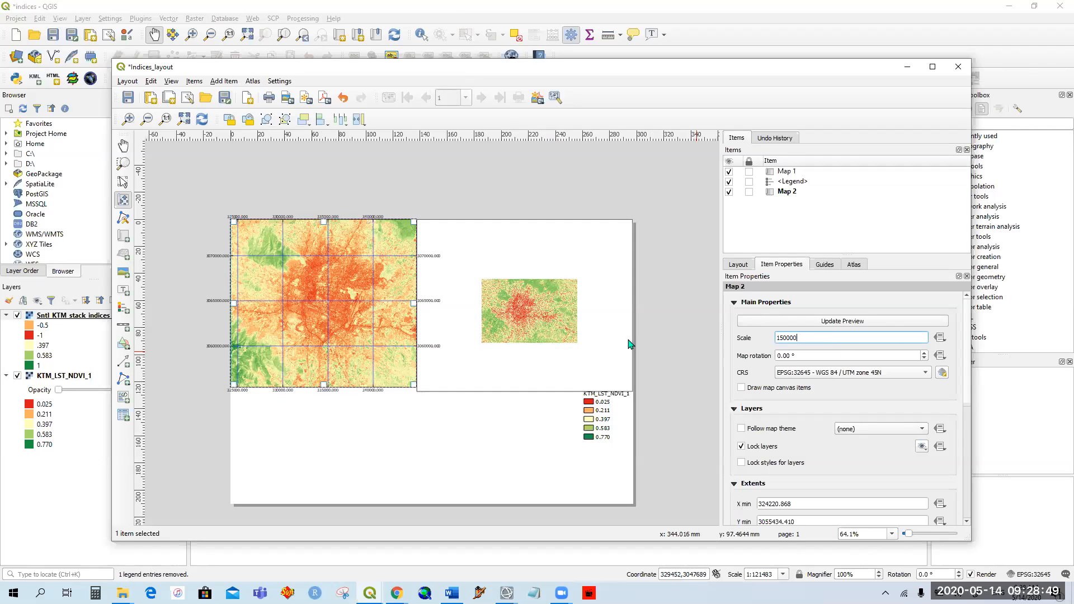
pyautogui.click(585, 330)
pyautogui.press('v')
pyautogui.click(606, 269)
pyautogui.doubleClick(814, 338)
pyautogui.write('1')
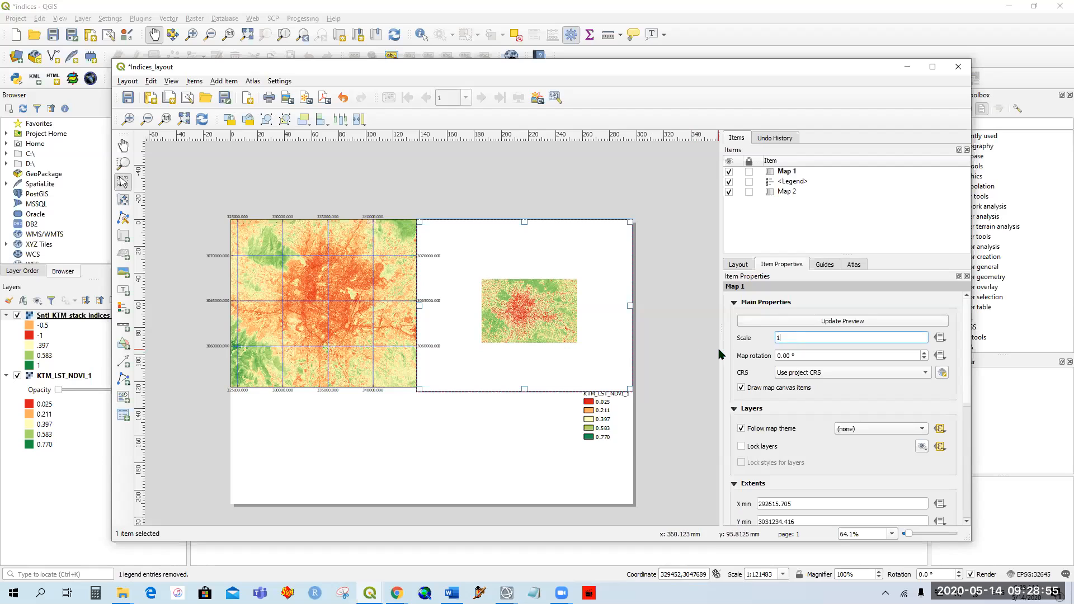
pyautogui.press('Return')
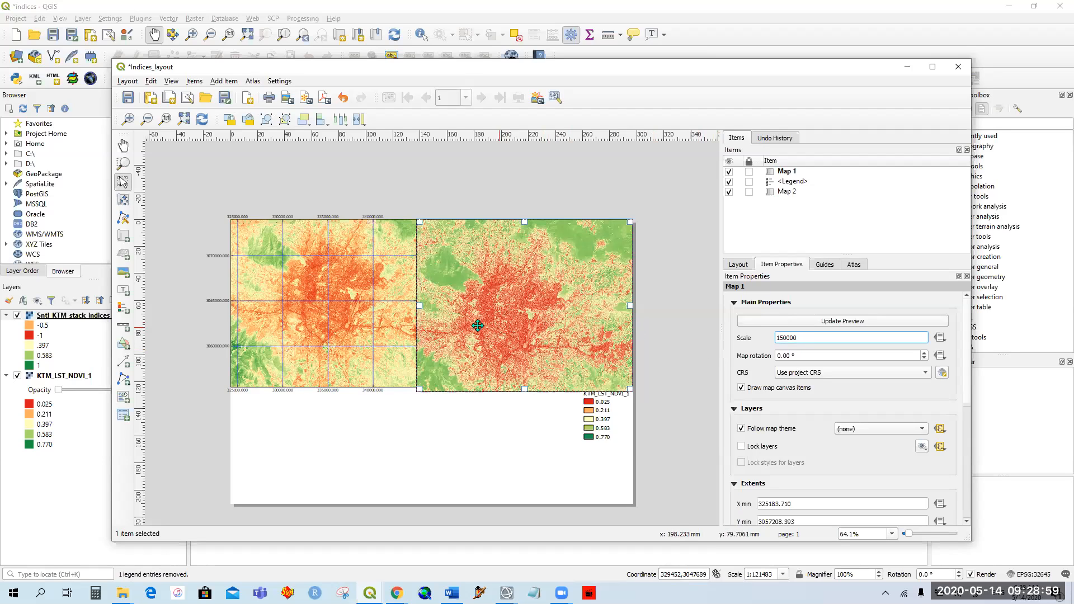
# Shift Map 1's content within its frame to centre the urban area of the valley, and lock its layers.
pyautogui.click(125, 202)
pyautogui.moveTo(542, 315); pyautogui.dragTo(545, 301)
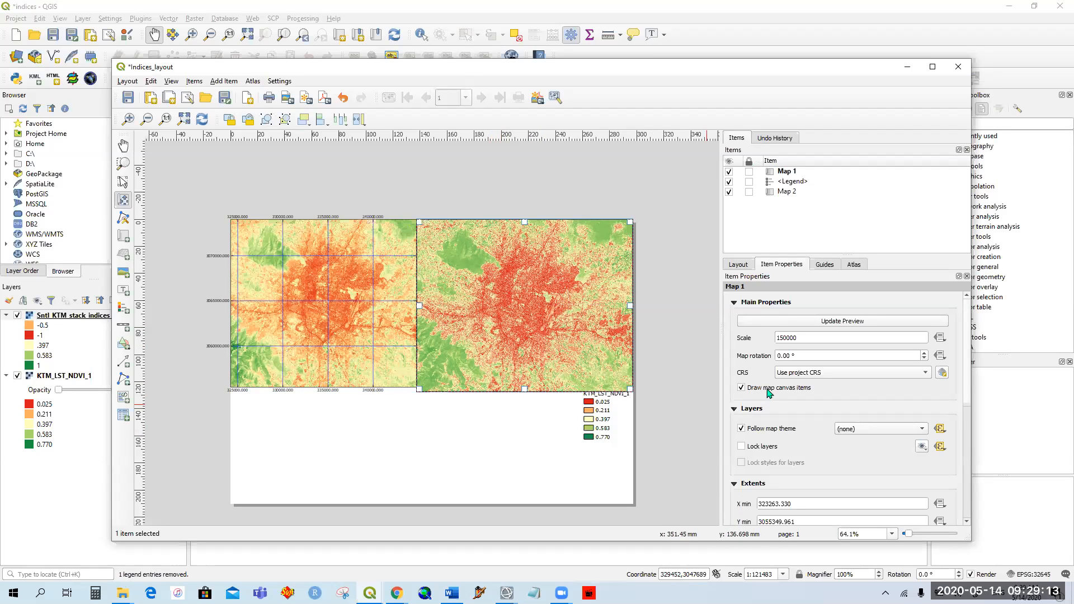
pyautogui.click(742, 447)
# Add a text label about 71 mm wide in the blank page area below Map 2.
pyautogui.click(224, 81)
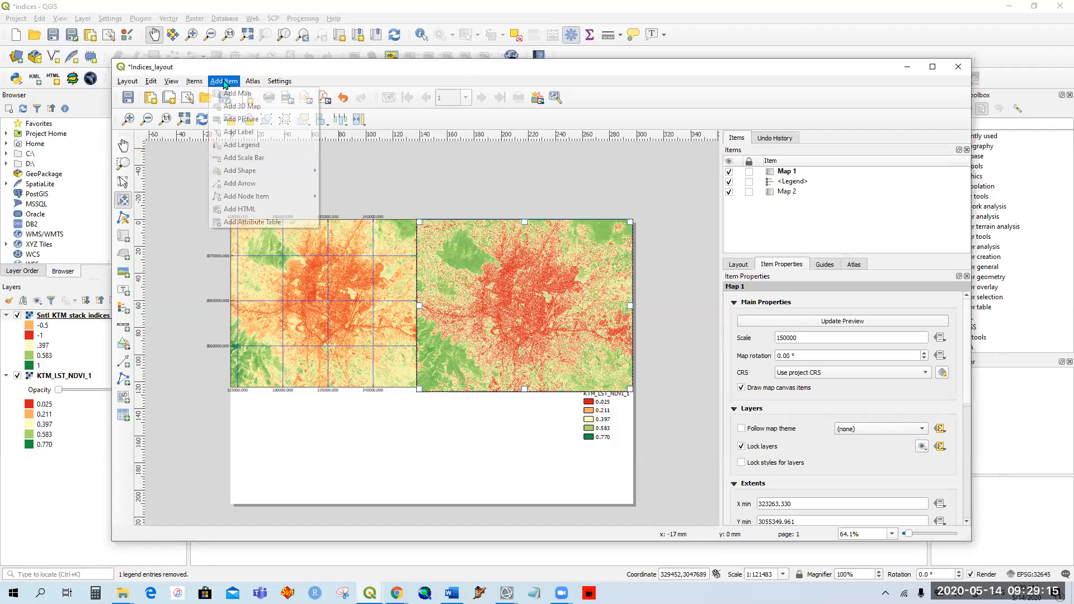
pyautogui.click(265, 133)
pyautogui.moveTo(314, 424); pyautogui.dragTo(411, 442)
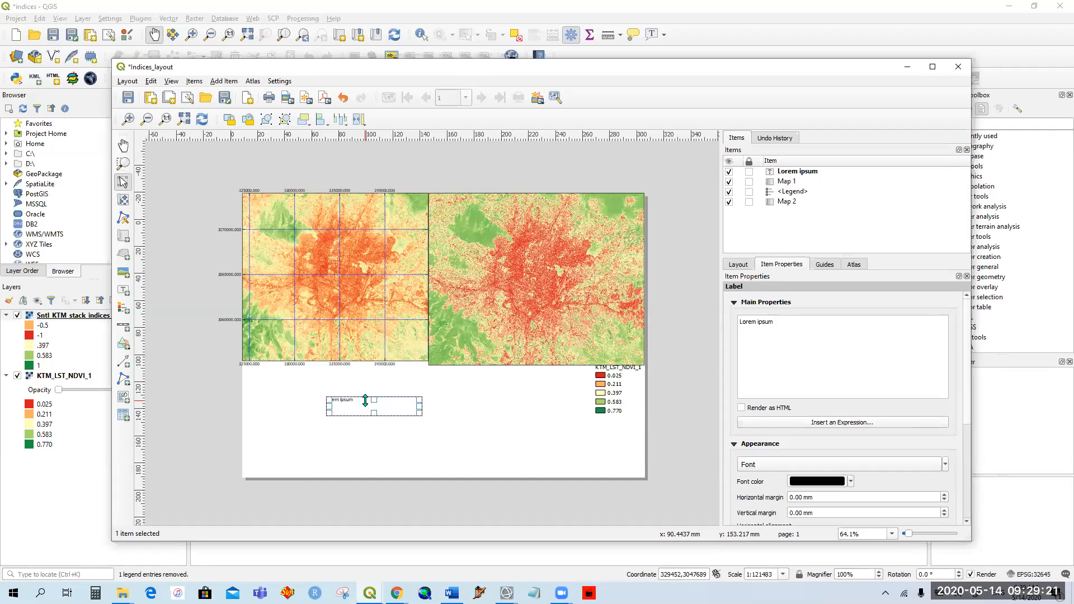
# Move Map 2 down the page by about 36 mm.
pyautogui.click(422, 354)
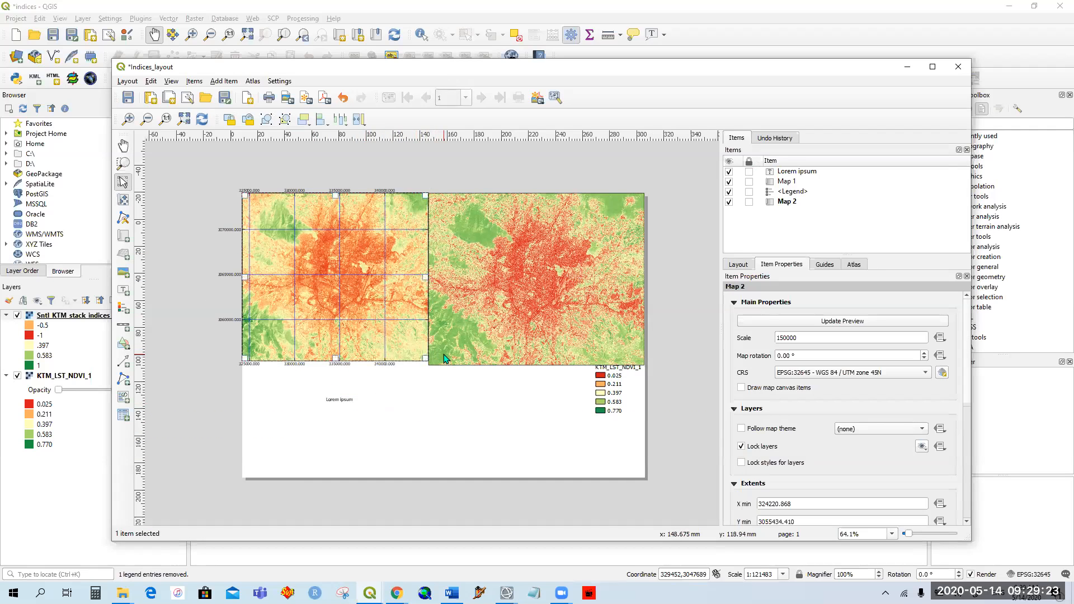
pyautogui.press('Down')
pyautogui.press('Down')
pyautogui.press('Down')
pyautogui.press('Down')
pyautogui.press('Down')
pyautogui.press('Down')
pyautogui.press('Down')
pyautogui.press('Down')
pyautogui.press('Down')
pyautogui.press('Down')
pyautogui.press('Down')
pyautogui.press('Down')
pyautogui.press('Down')
pyautogui.press('Down')
pyautogui.press('Down')
pyautogui.press('Down')
pyautogui.press('Down')
pyautogui.press('Down')
pyautogui.press('Down')
pyautogui.press('Down')
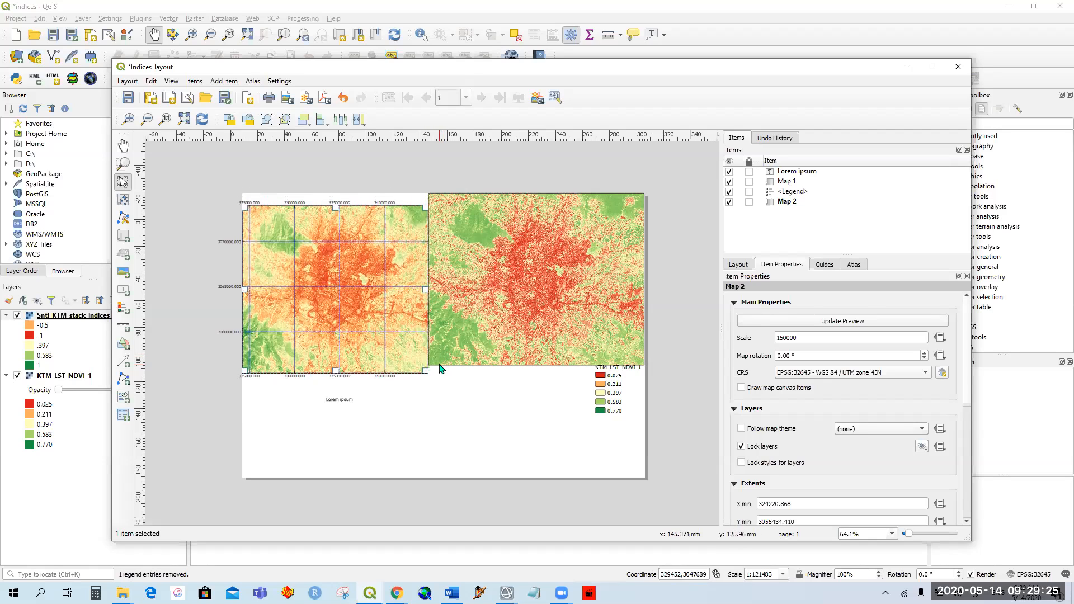
pyautogui.press('Down')
pyautogui.press('Down')
pyautogui.press('Down')
pyautogui.press('Down')
pyautogui.press('Down')
pyautogui.press('Down')
pyautogui.press('Down')
pyautogui.press('Down')
pyautogui.press('Down')
pyautogui.press('Down')
# Move Map 1 down by about 36 mm to line it up beside Map 2.
pyautogui.click(531, 348)
pyautogui.press('Down')
pyautogui.press('Down')
pyautogui.press('Down')
pyautogui.press('Down')
pyautogui.press('Down')
pyautogui.press('Down')
pyautogui.press('Down')
pyautogui.press('Down')
pyautogui.press('Down')
pyautogui.press('Down')
pyautogui.press('Down')
pyautogui.press('Down')
pyautogui.press('Down')
pyautogui.press('Down')
pyautogui.press('Down')
pyautogui.press('Down')
pyautogui.press('Down')
pyautogui.press('Down')
pyautogui.press('Down')
pyautogui.press('Down')
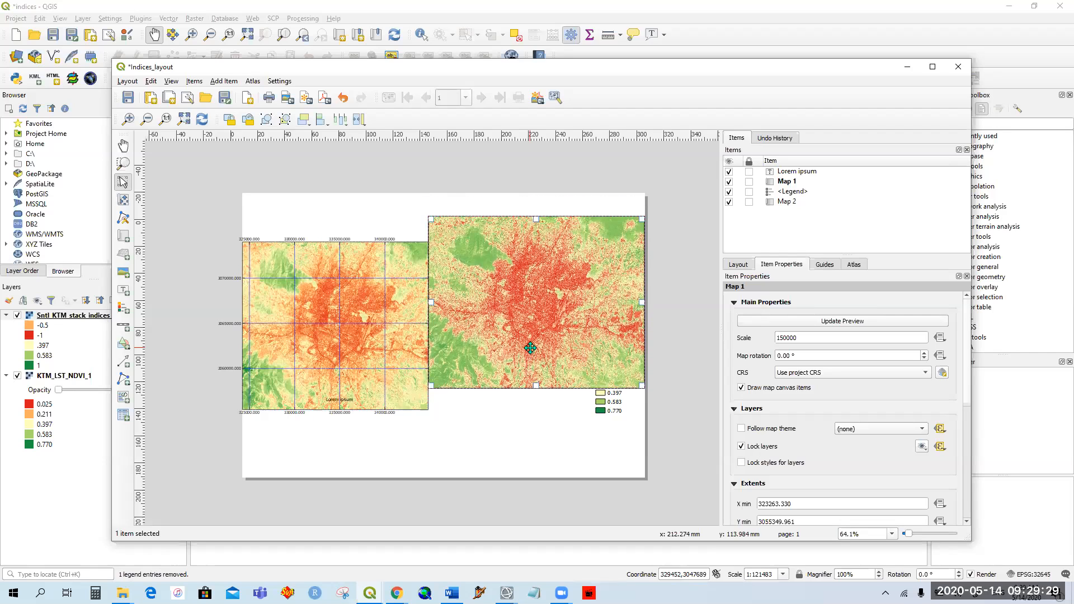
pyautogui.press('Down')
pyautogui.press('Down')
pyautogui.press('Down')
pyautogui.press('Down')
pyautogui.press('Down')
pyautogui.press('Down')
pyautogui.press('Down')
pyautogui.press('Down')
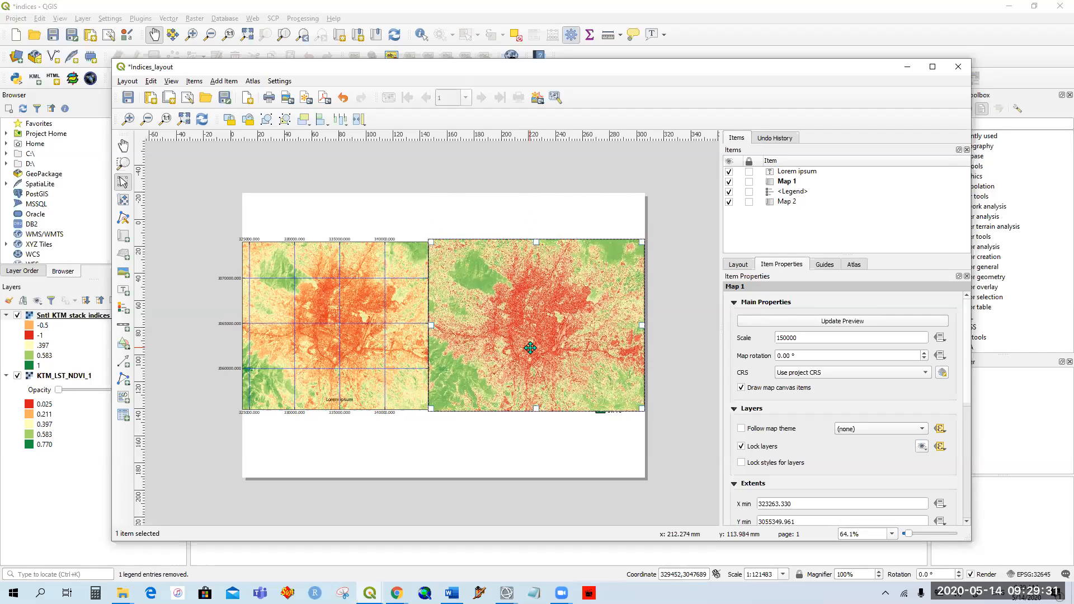
# Move the text label to the blank area above the maps and change its text to "Kathmandu Valley".
pyautogui.click(348, 401)
pyautogui.moveTo(350, 401); pyautogui.dragTo(411, 204)
pyautogui.moveTo(797, 324); pyautogui.dragTo(661, 329)
pyautogui.write('Kathmandu Valley')
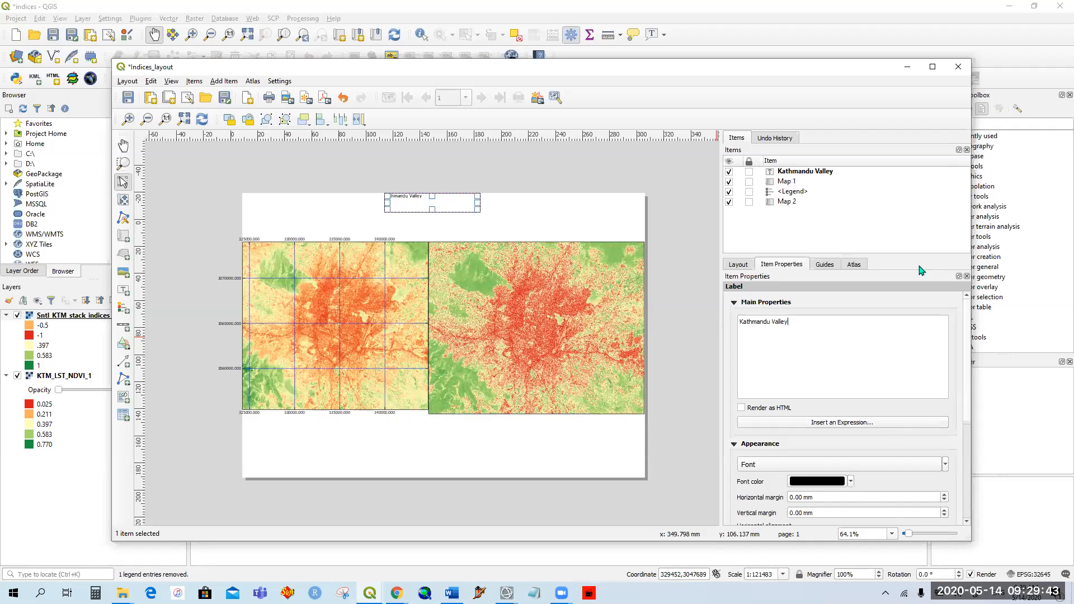
# Set the Kathmandu Valley label's font size to 20 pt and move it slightly lower above the maps.
pyautogui.scroll(-2, 834, 378)
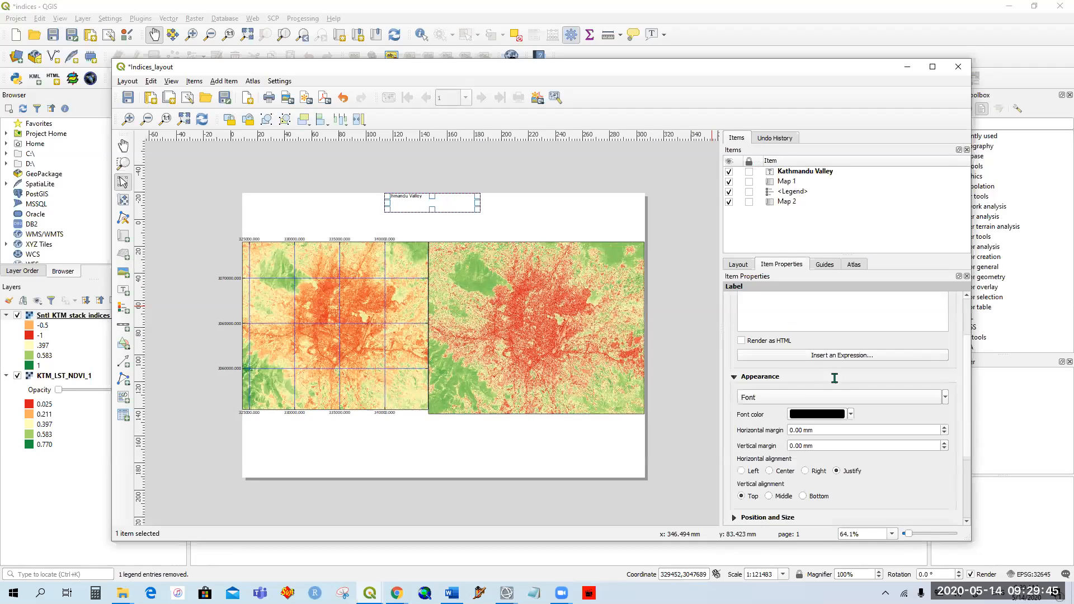
pyautogui.click(945, 397)
pyautogui.click(781, 422)
pyautogui.moveTo(781, 422); pyautogui.dragTo(721, 419)
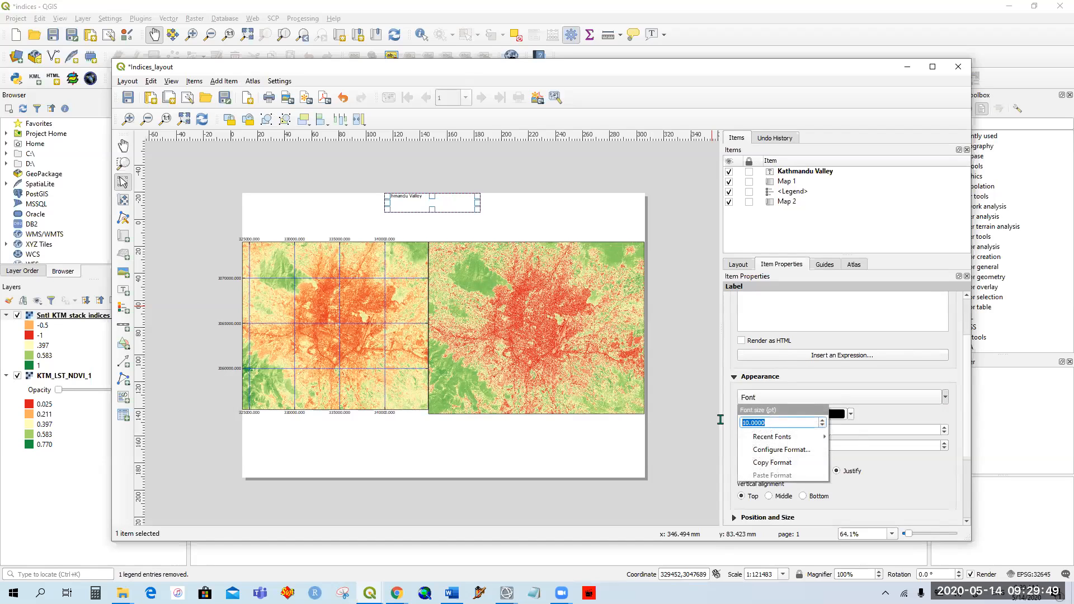
pyautogui.write('20')
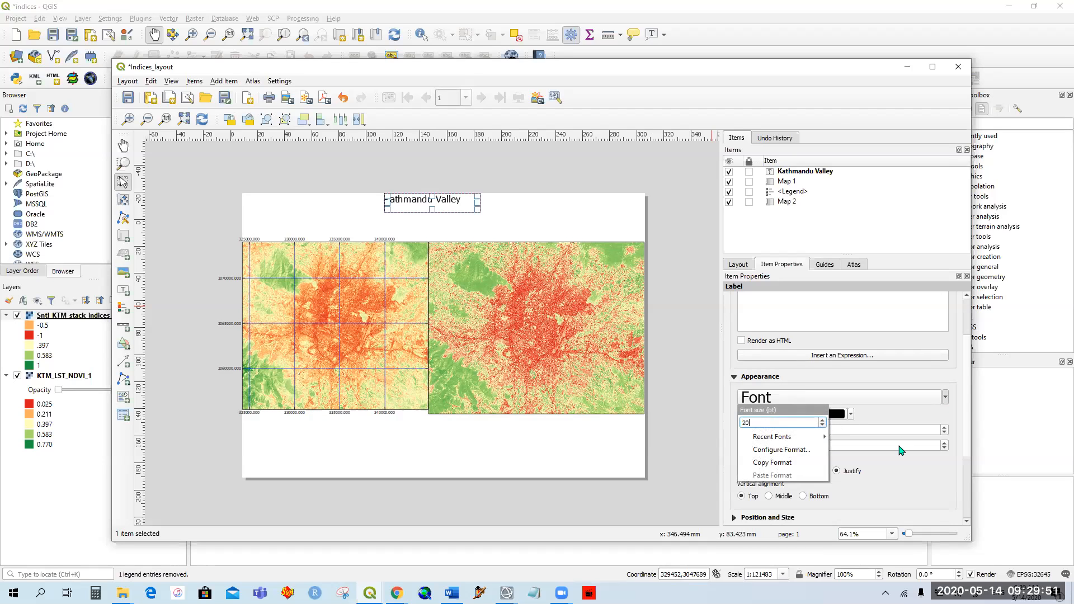
pyautogui.click(910, 482)
pyautogui.click(540, 210)
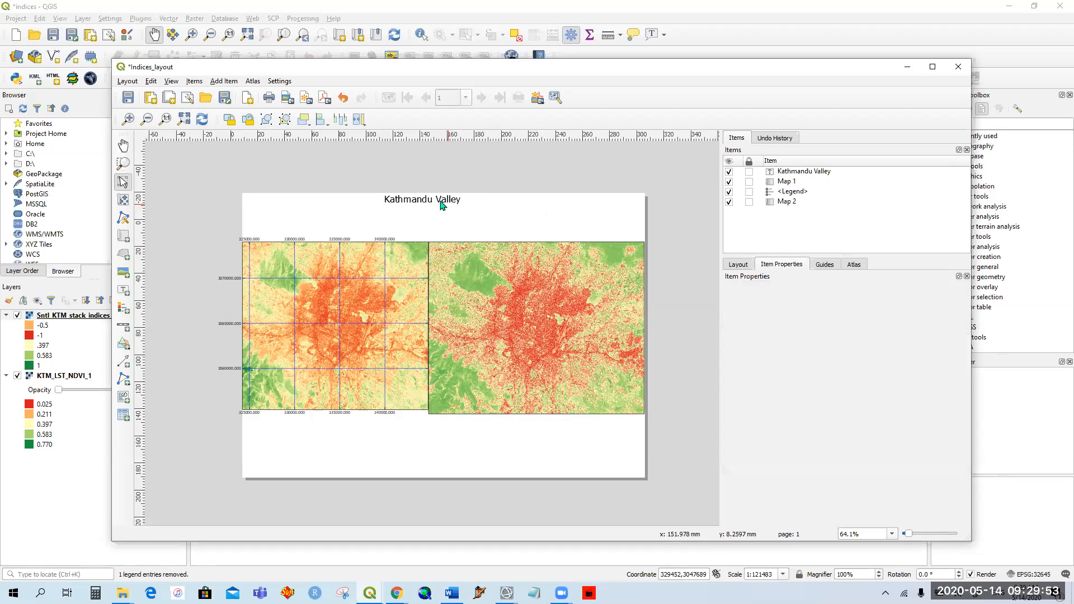
pyautogui.click(432, 200)
pyautogui.moveTo(432, 200); pyautogui.dragTo(433, 209)
pyautogui.click(612, 211)
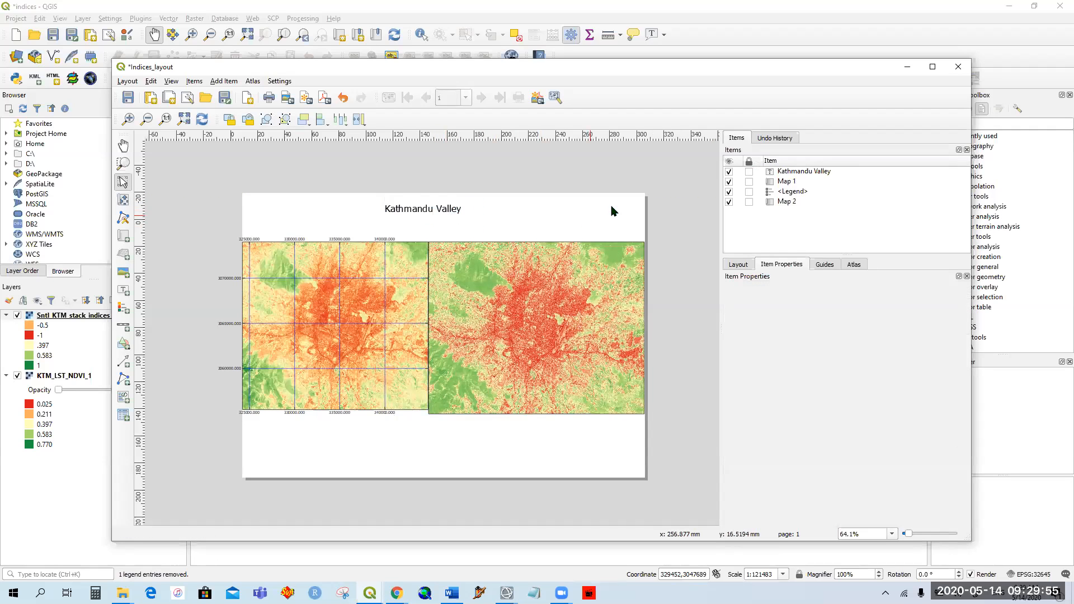
# Draw a vertical, upward-pointing arrow about 24 mm long above Map 1 near the page's upper-right corner.
pyautogui.click(231, 83)
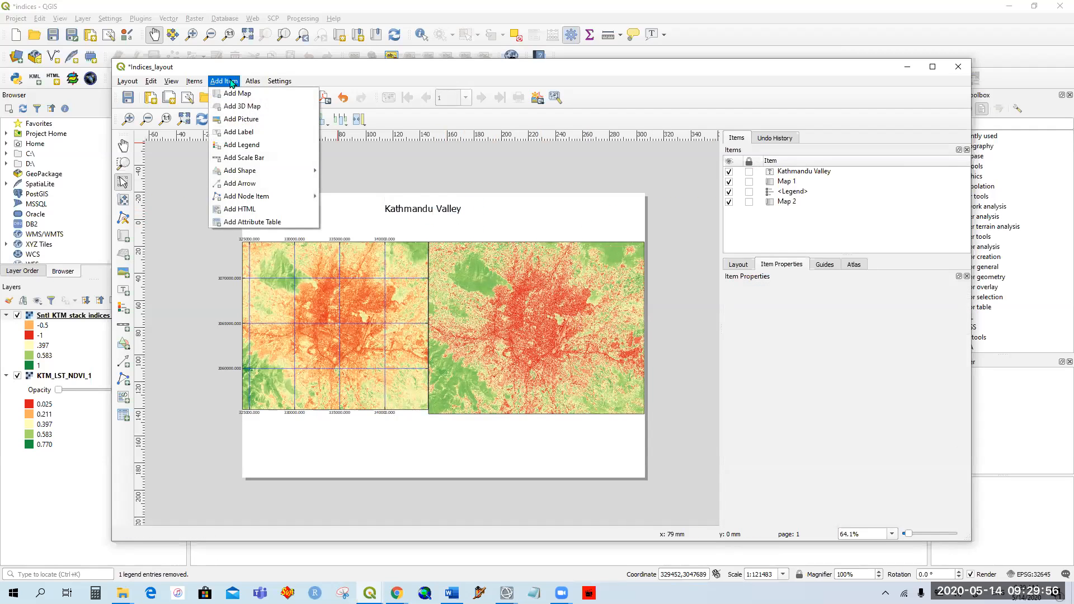
pyautogui.click(254, 182)
pyautogui.click(596, 232)
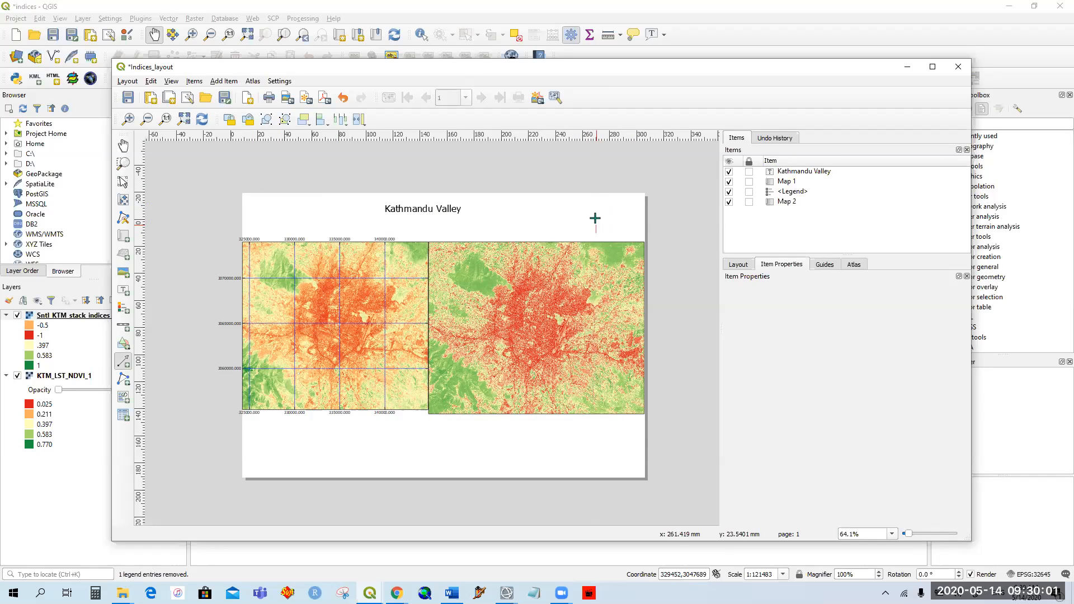
pyautogui.click(595, 199)
pyautogui.rightClick(610, 200)
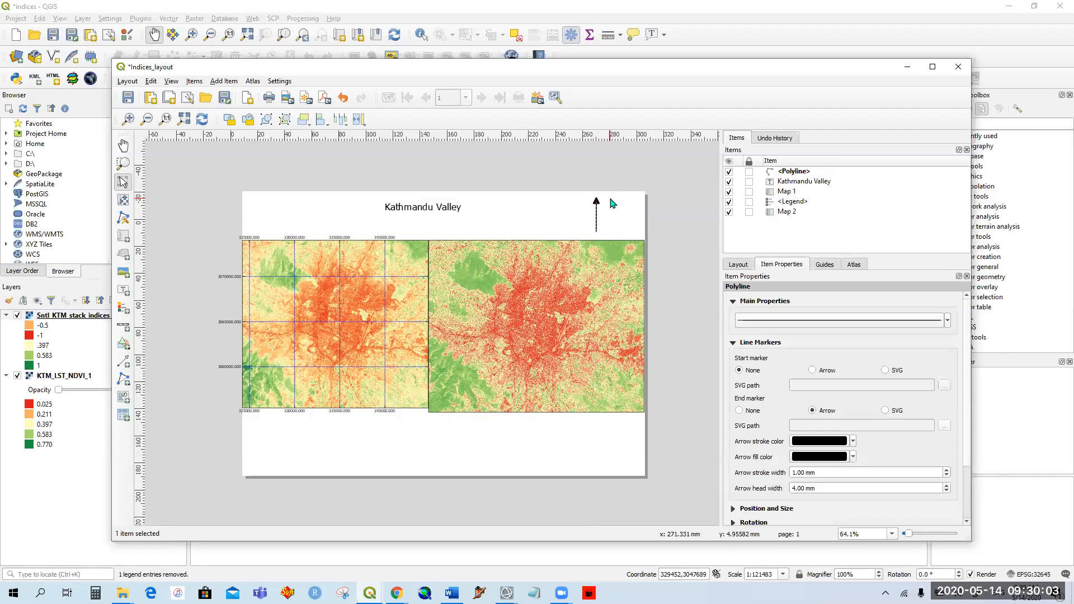
# Add a legend in the blank page area below the two maps.
pyautogui.click(224, 81)
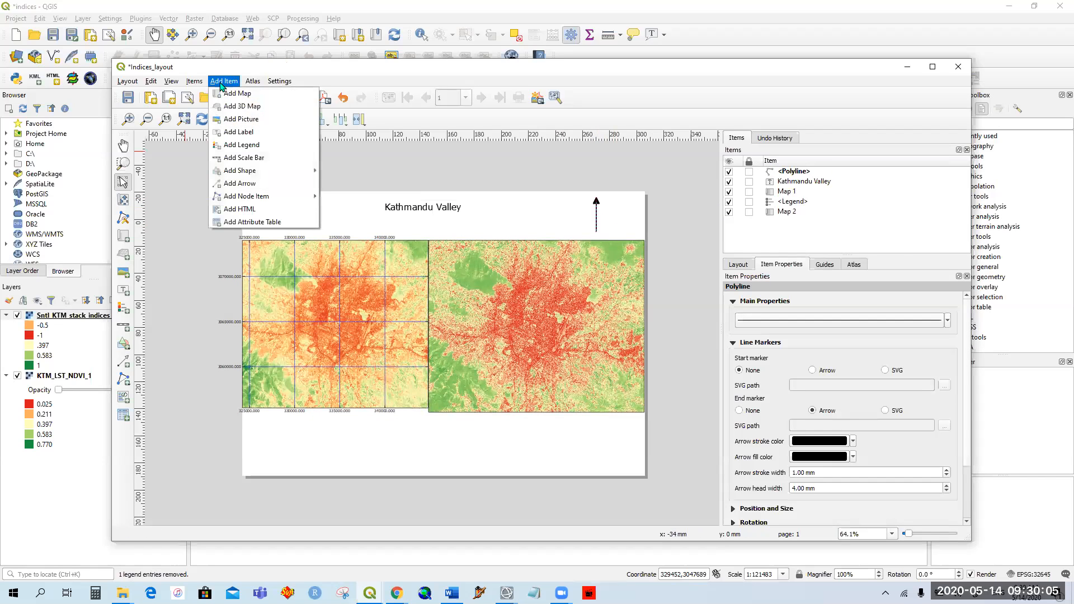
pyautogui.click(262, 147)
pyautogui.moveTo(357, 431)
pyautogui.mouseDown()
pyautogui.moveTo(442, 465)
pyautogui.moveTo(559, 452)
pyautogui.mouseUp()
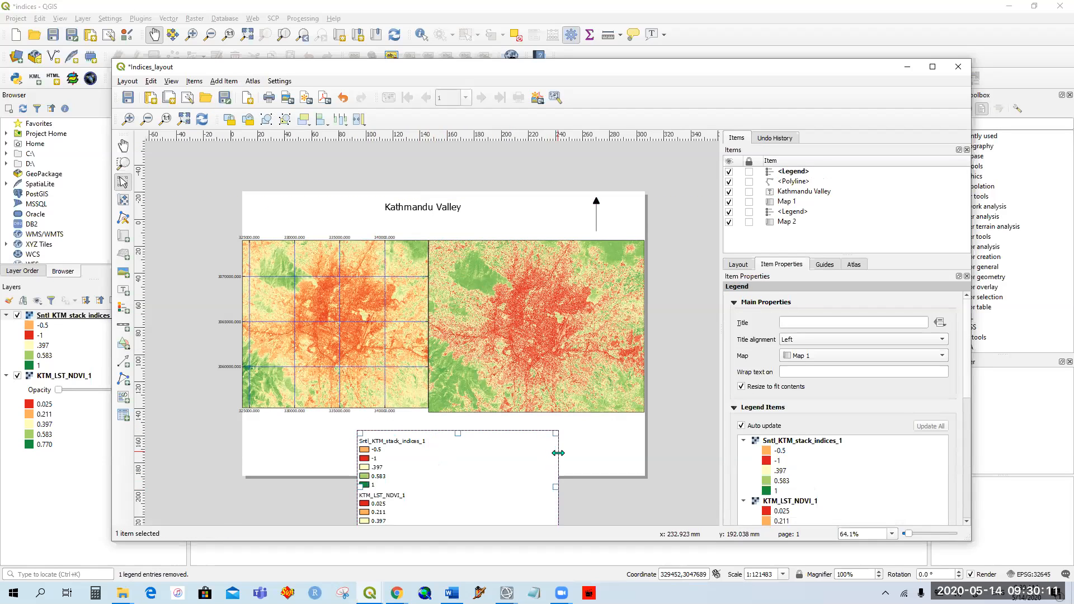
# Arrange the new legend in 2 columns and move it onto the page directly below Map 1.
pyautogui.scroll(-5, 828, 427)
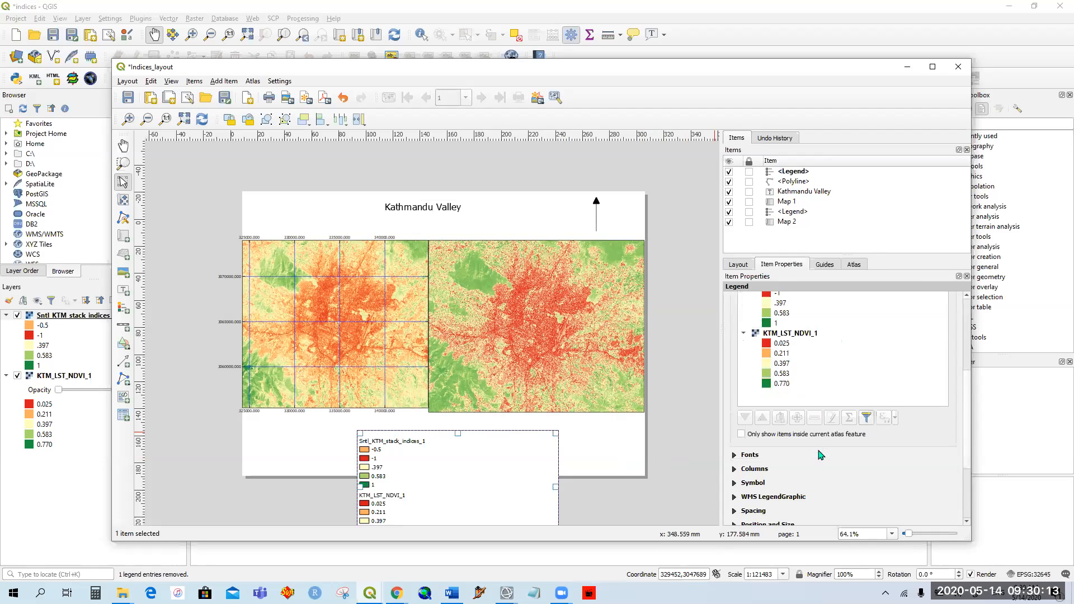
pyautogui.click(753, 435)
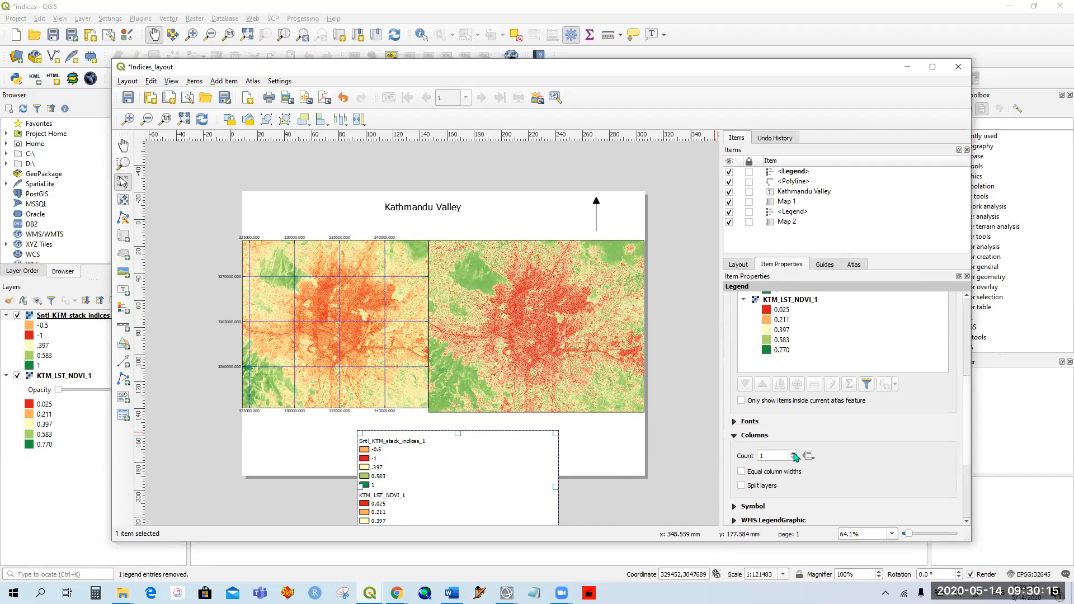
pyautogui.click(793, 453)
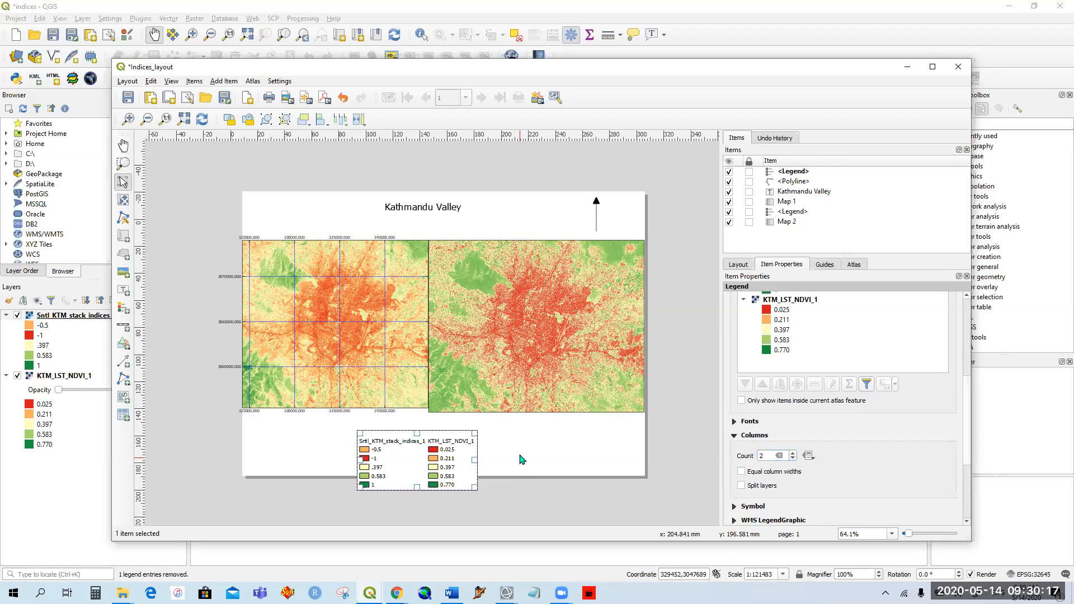
pyautogui.click(451, 468)
pyautogui.moveTo(458, 466); pyautogui.dragTo(531, 450)
# Add a new grid to Map 1 and open the grid's properties for editing.
pyautogui.click(490, 323)
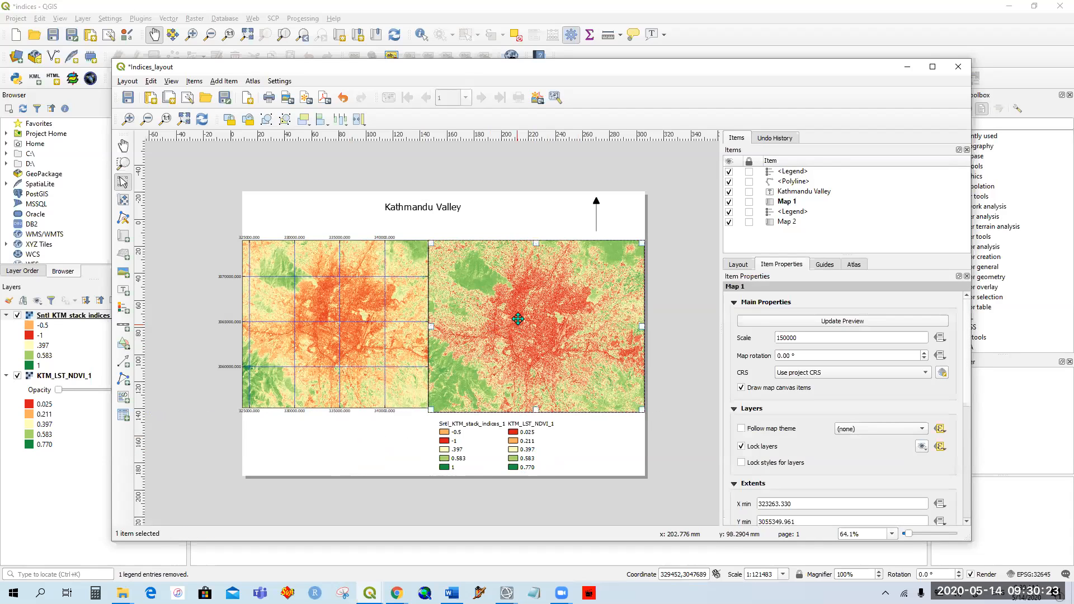
pyautogui.scroll(-6, 838, 430)
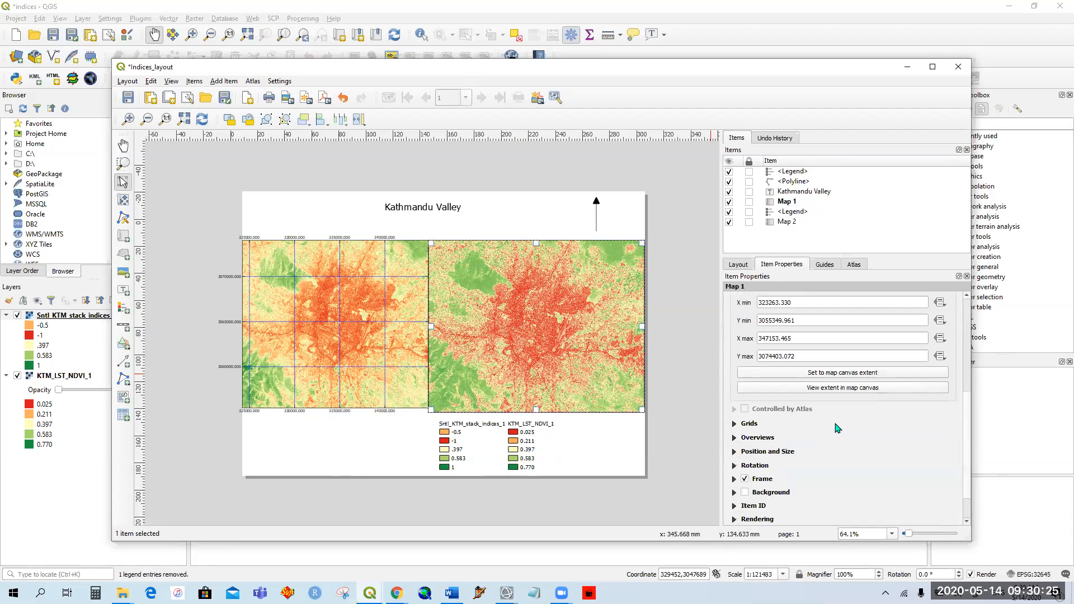
pyautogui.click(734, 384)
pyautogui.click(773, 403)
pyautogui.click(897, 461)
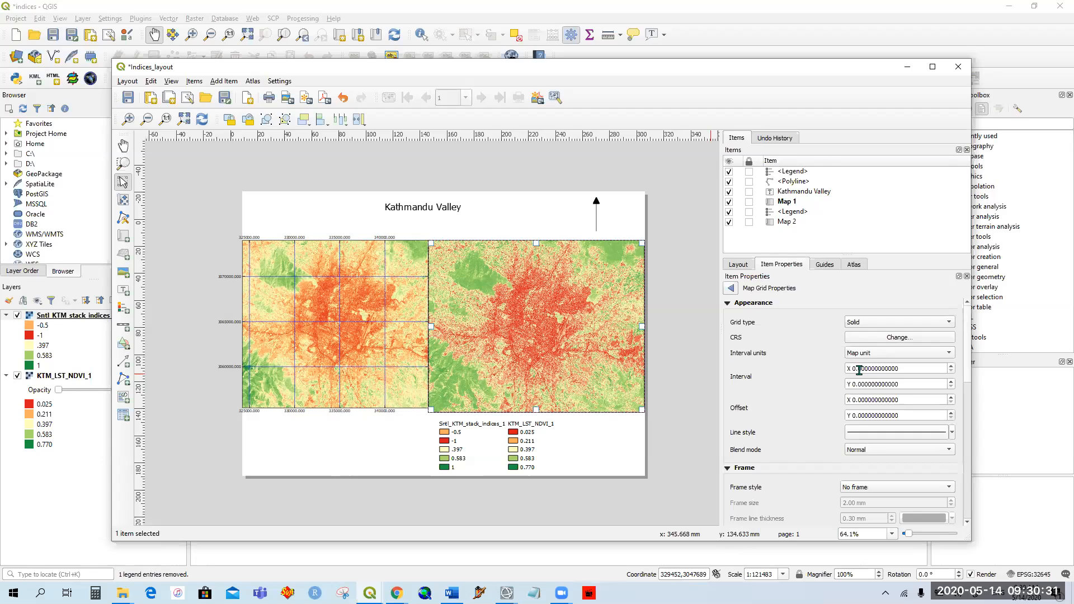
# Set Map 1's grid interval to 5000 map units in both X and Y and return to the map's properties.
pyautogui.moveTo(918, 369); pyautogui.dragTo(852, 368)
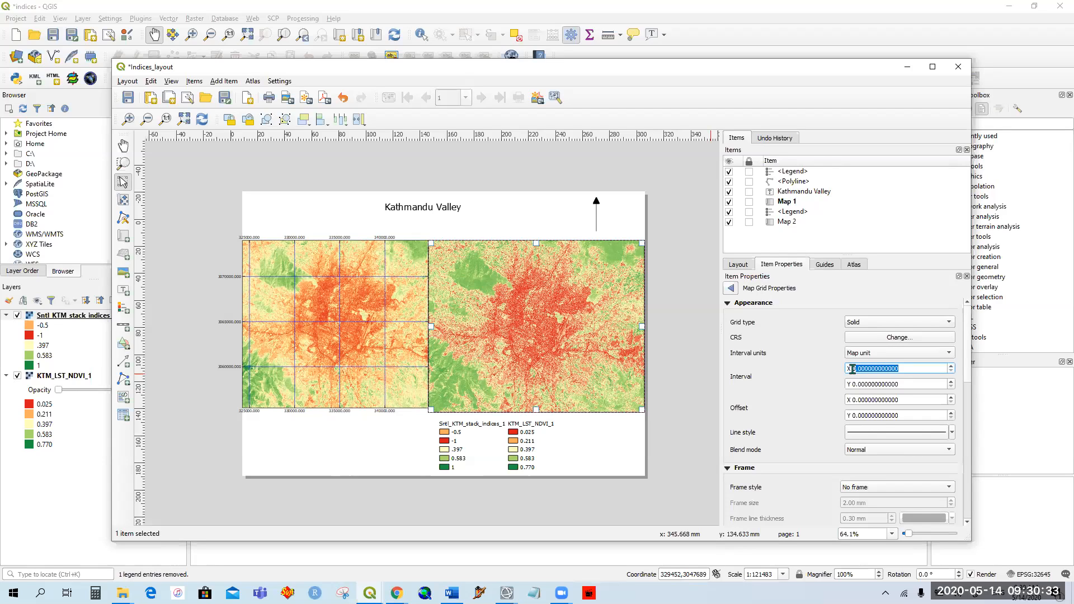
pyautogui.write('5')
pyautogui.click(906, 385)
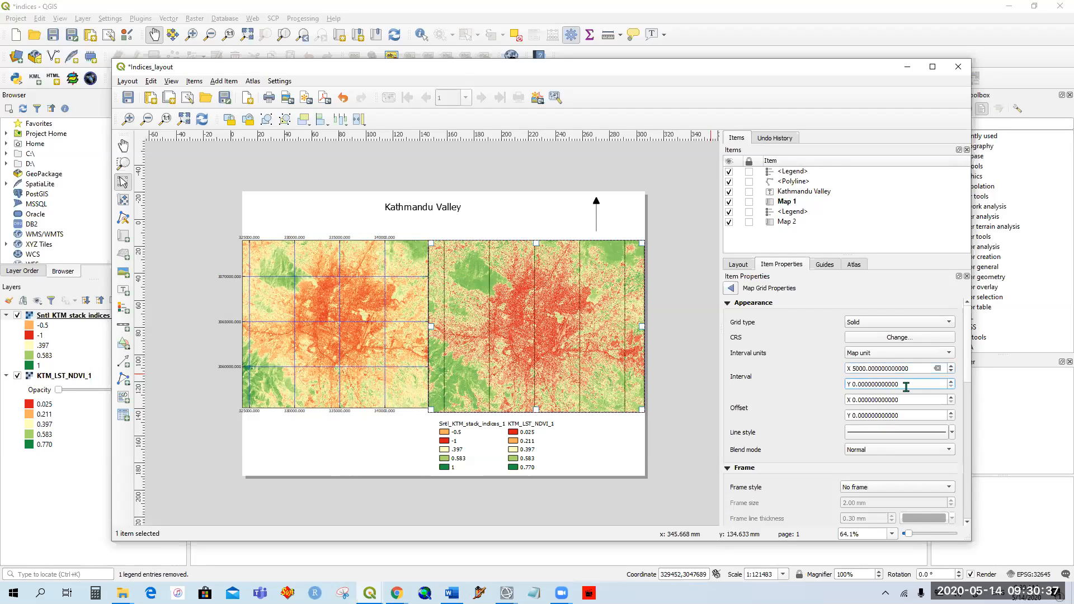
pyautogui.moveTo(898, 385); pyautogui.dragTo(855, 384)
pyautogui.write('5000')
pyautogui.click(820, 406)
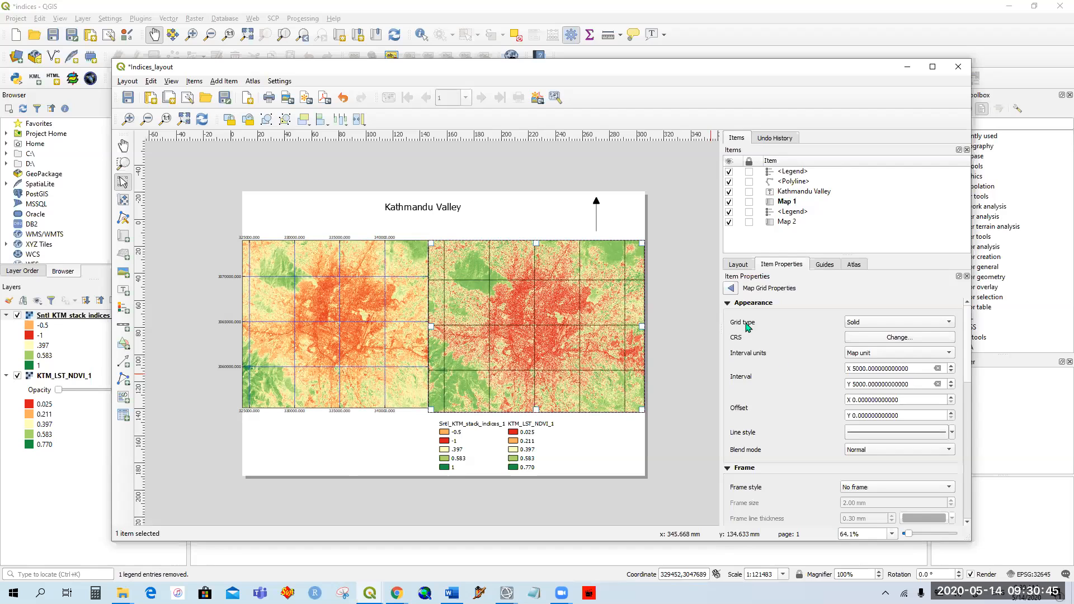
pyautogui.click(728, 303)
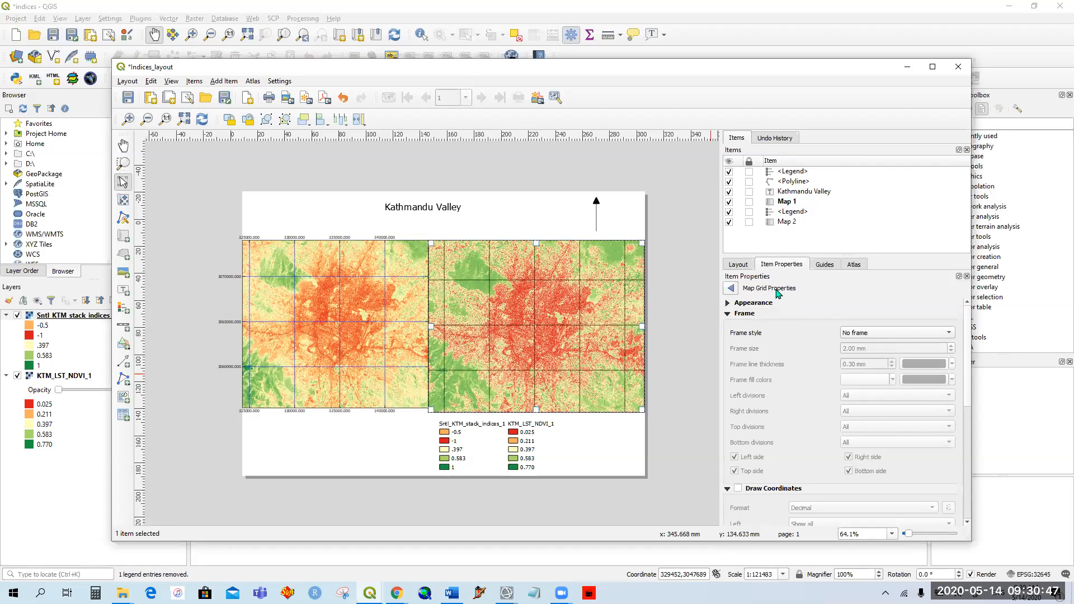
pyautogui.click(732, 288)
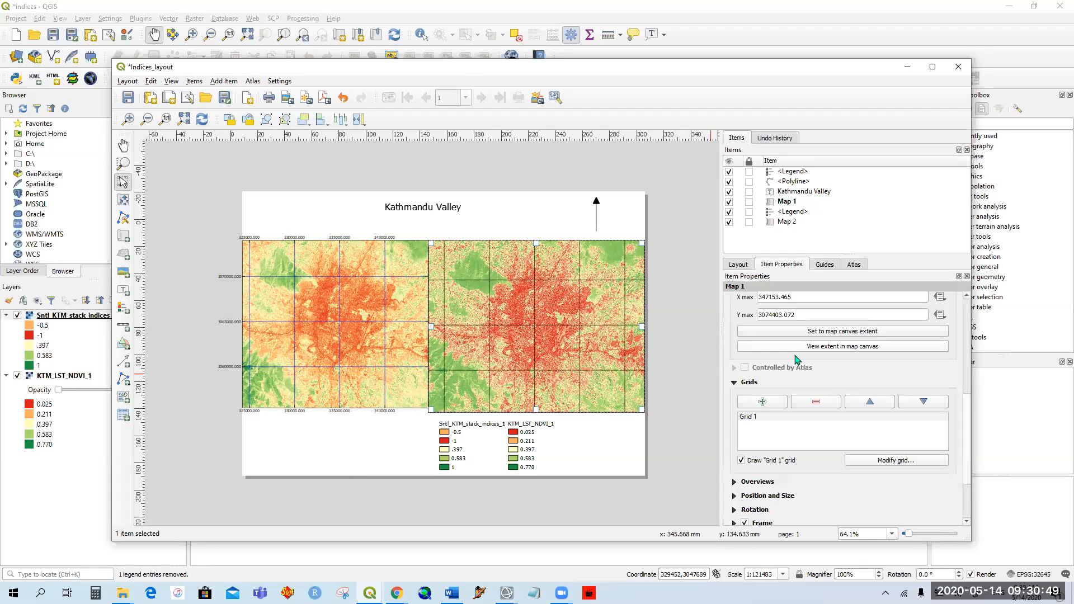
# Examine Map 1's remaining item properties, including grids, overviews, position and size, frame and background.
pyautogui.scroll(2, 876, 368)
pyautogui.scroll(-3, 876, 368)
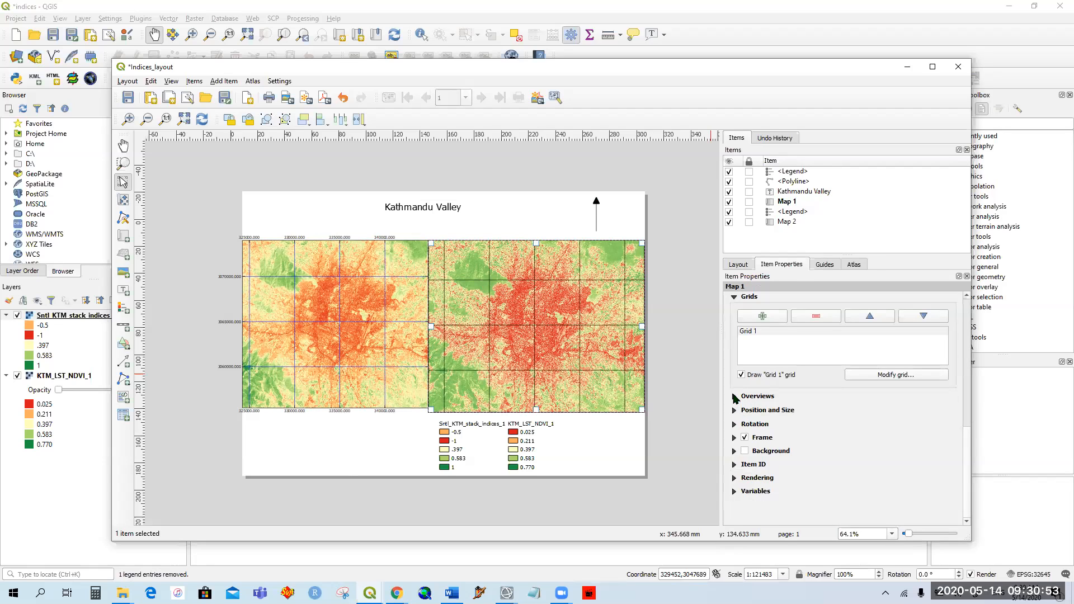
pyautogui.click(734, 396)
pyautogui.click(739, 330)
pyautogui.click(735, 411)
pyautogui.scroll(-3, 783, 419)
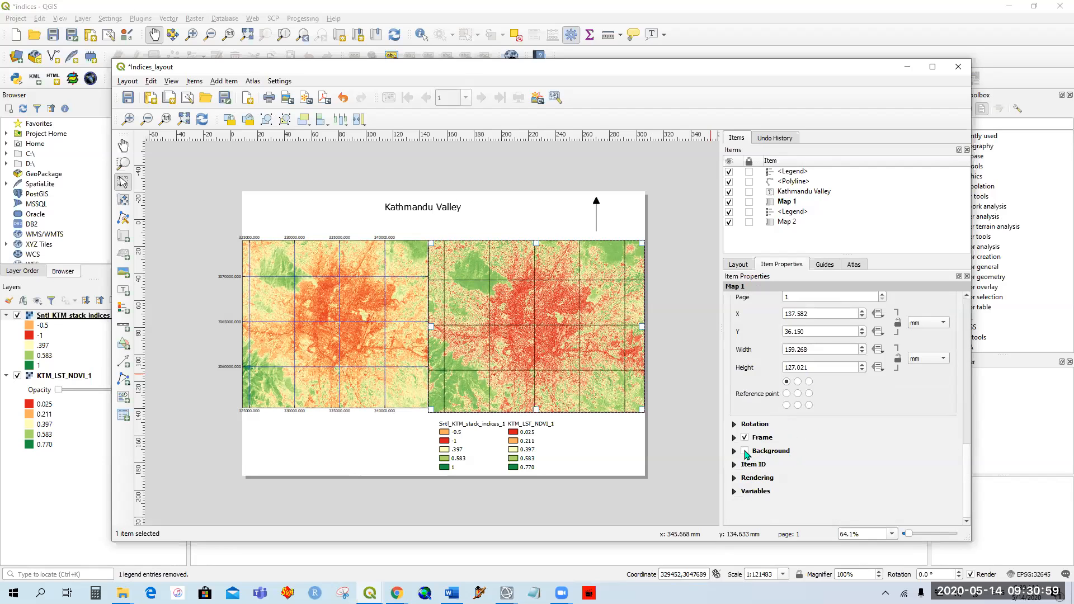
pyautogui.click(746, 452)
pyautogui.click(745, 451)
pyautogui.scroll(5, 874, 443)
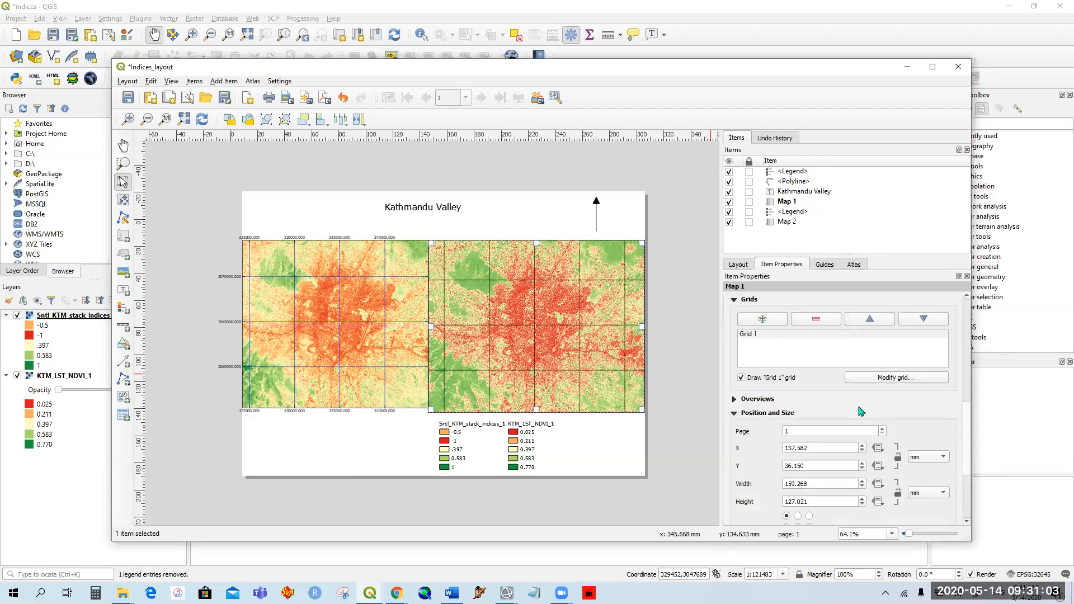
# Review the layout's general, guide and export settings and inspect the grid lines on both maps up close.
pyautogui.click(417, 419)
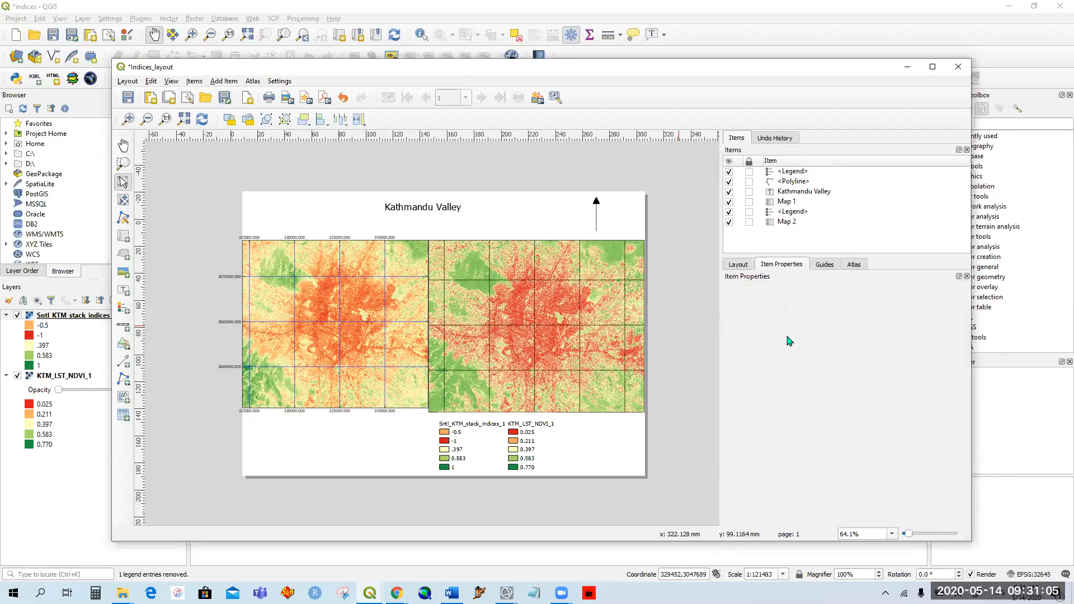
pyautogui.click(575, 281)
pyautogui.click(363, 308)
pyautogui.click(740, 265)
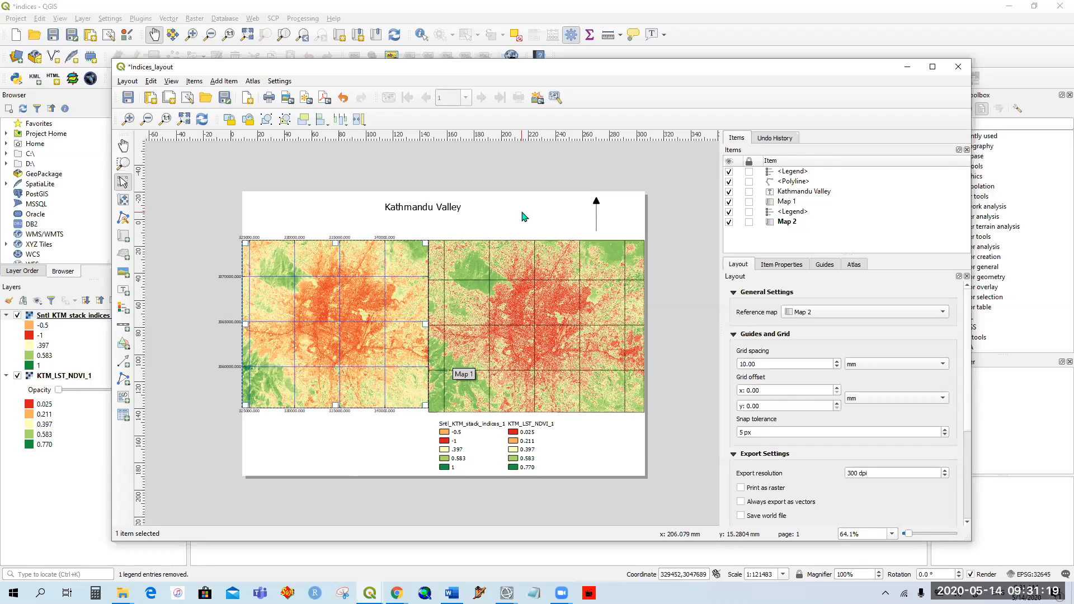
pyautogui.scroll(-2, 523, 219)
pyautogui.scroll(2, 525, 223)
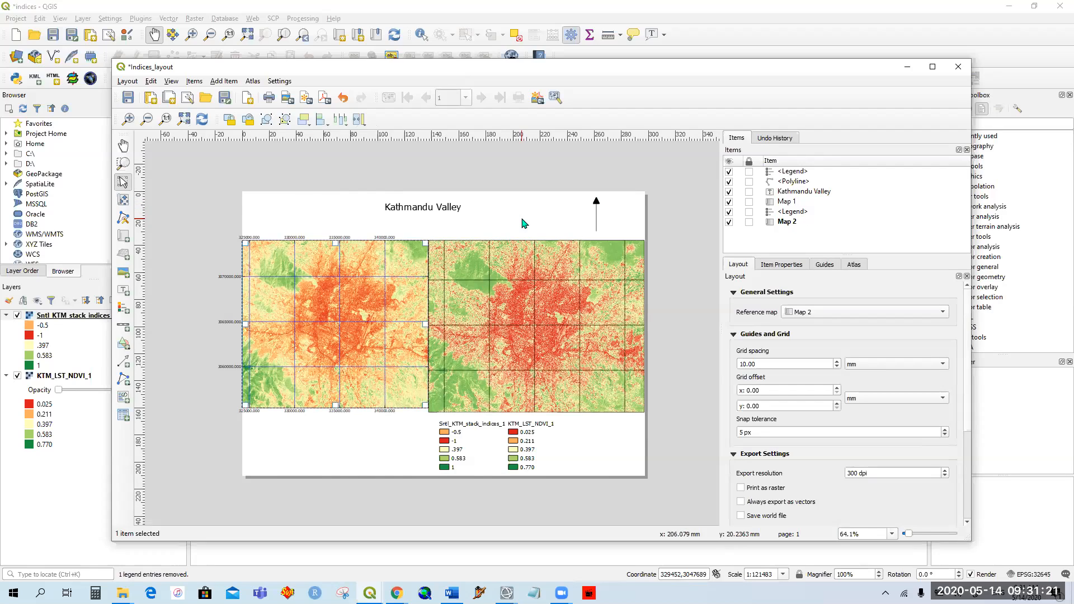
pyautogui.scroll(1, 523, 224)
pyautogui.scroll(1, 497, 230)
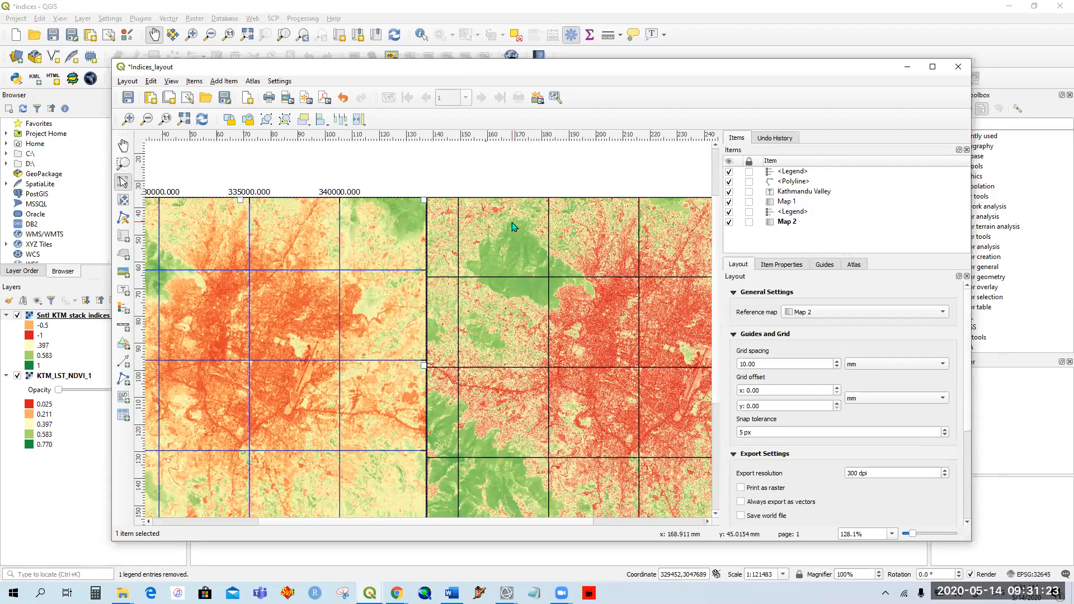
pyautogui.scroll(-2, 514, 226)
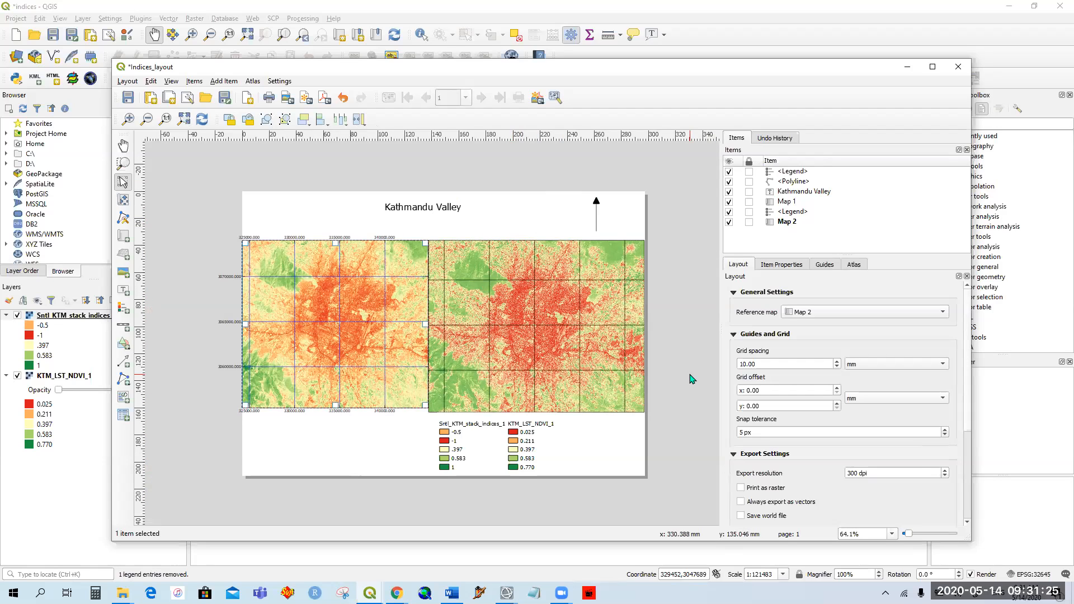